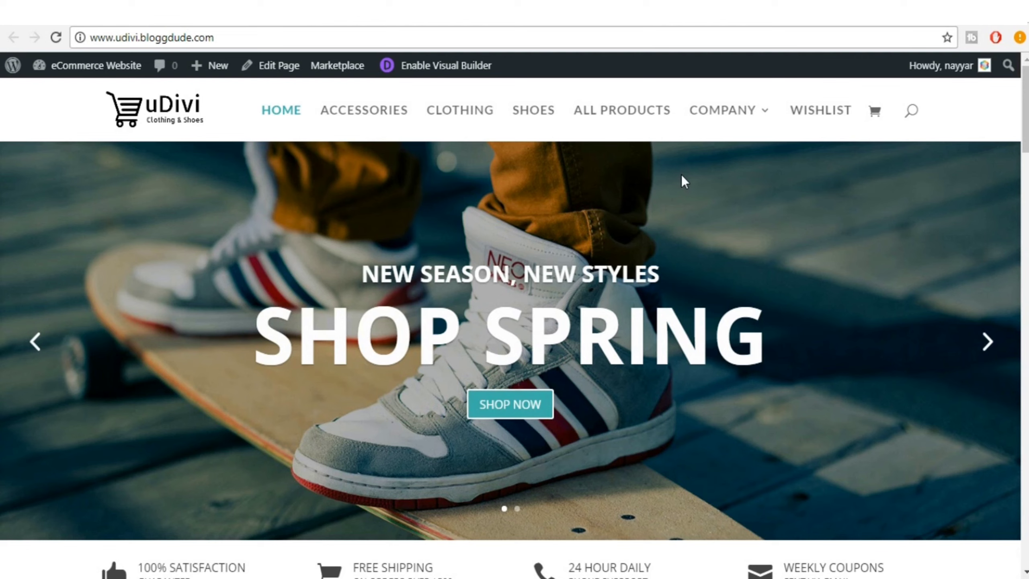
Step: Open the WordPress admin Dashboard in a new window from the storefront admin bar
mouse_move(107, 68)
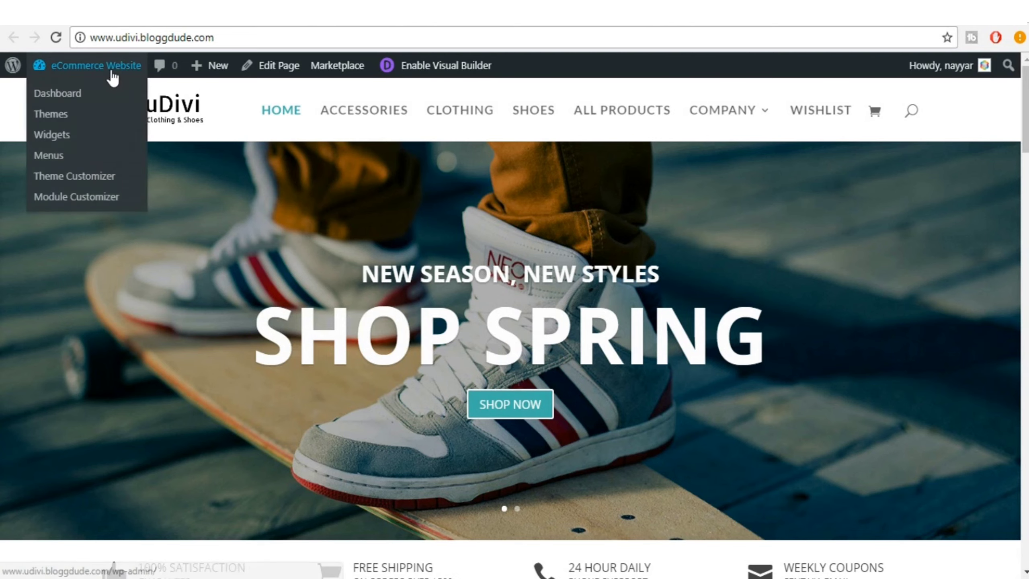
right_click(73, 97)
click(134, 118)
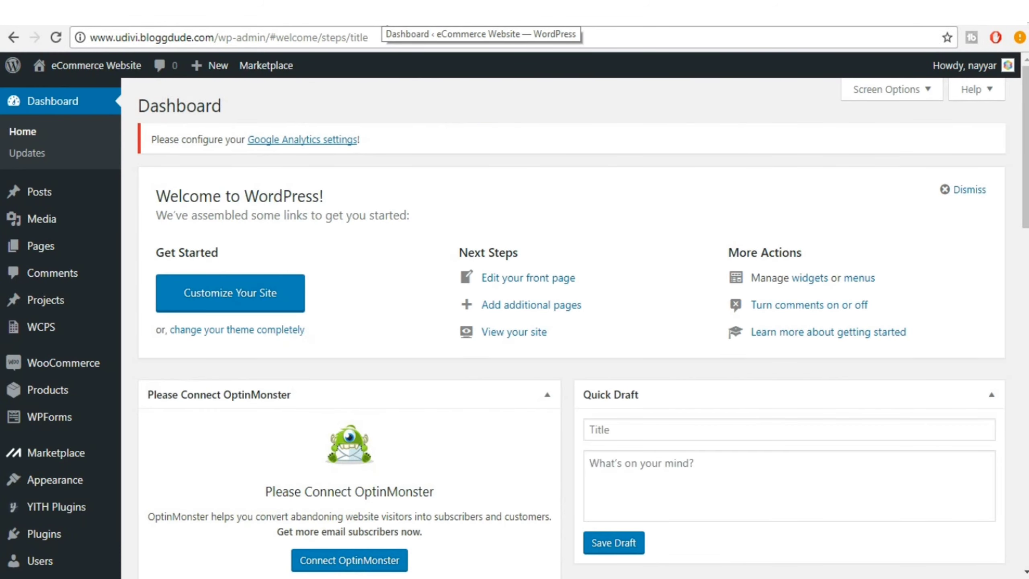
Step: Go to Plugins > Add New in the admin sidebar
scroll(146, 328, down, 5)
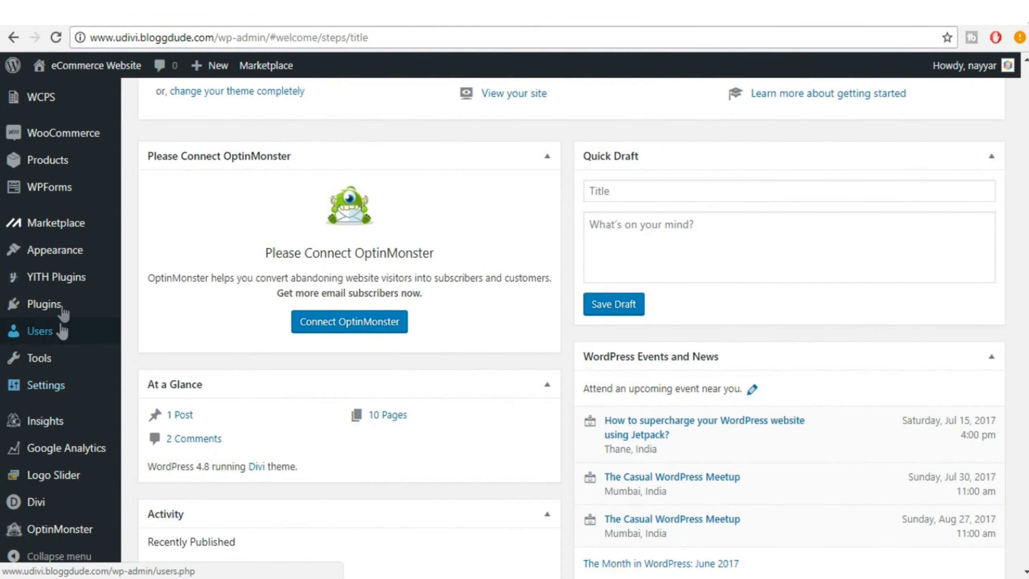
mouse_move(68, 304)
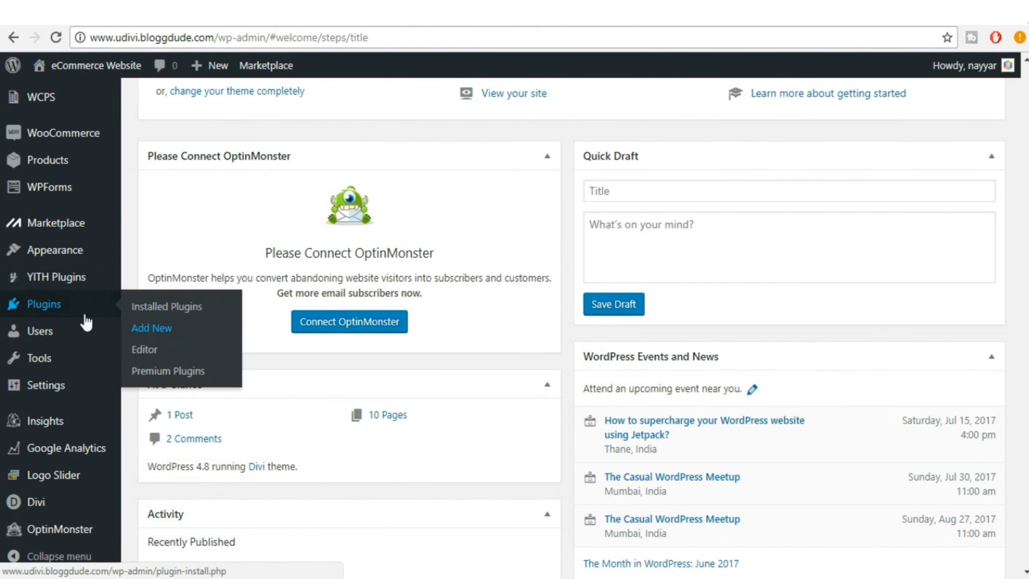
click(147, 328)
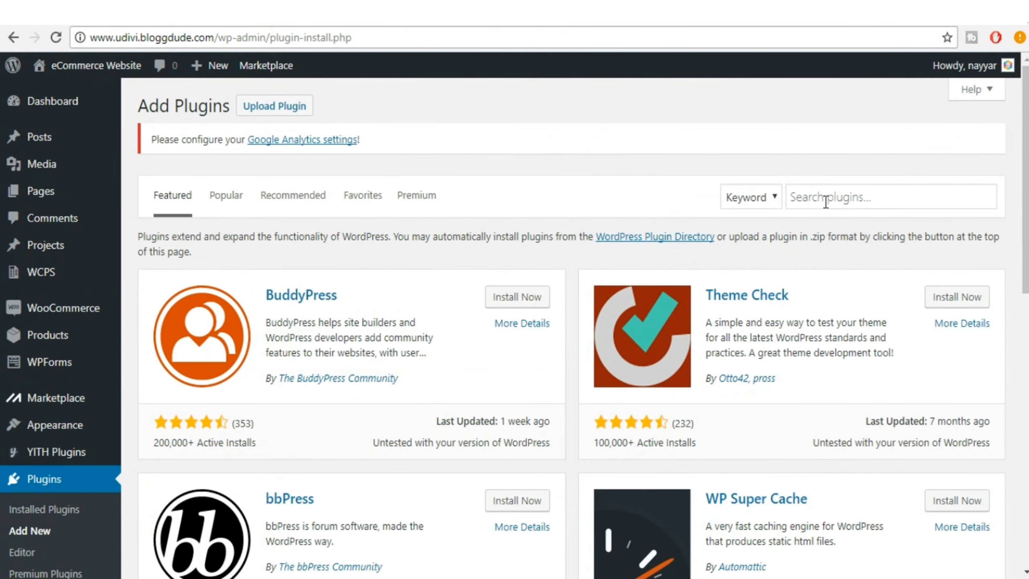
Step: Search the plugin directory for "yoast"
click(826, 201)
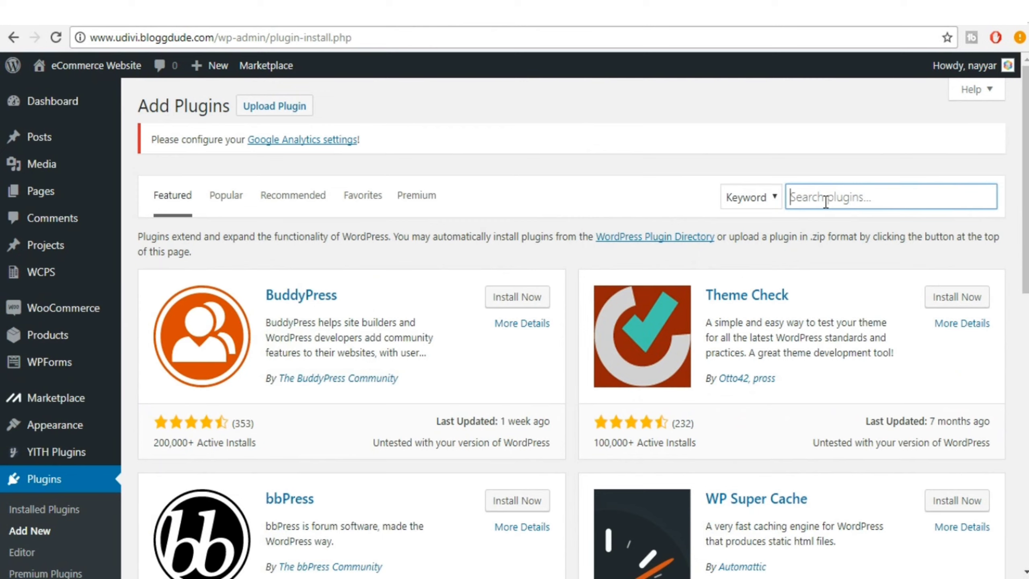
text(yoast)
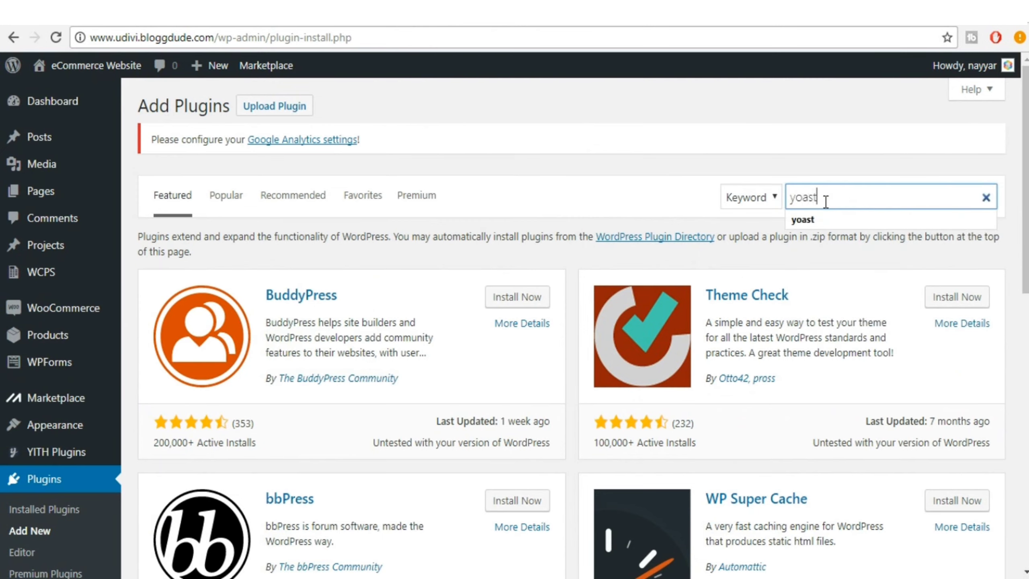
key(Return)
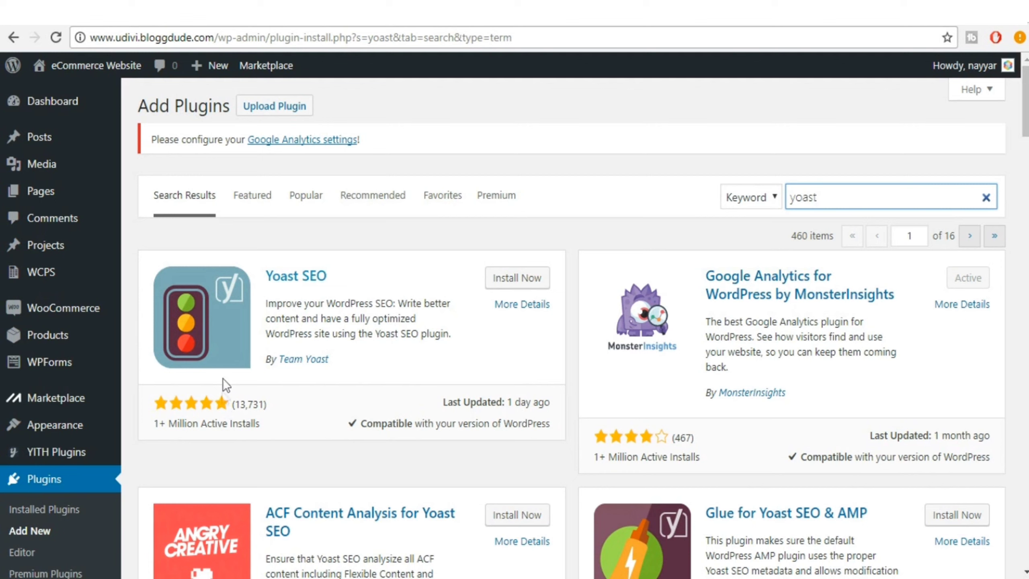
Step: Install the Yoast SEO plugin and activate it
drag(156, 423, 276, 423)
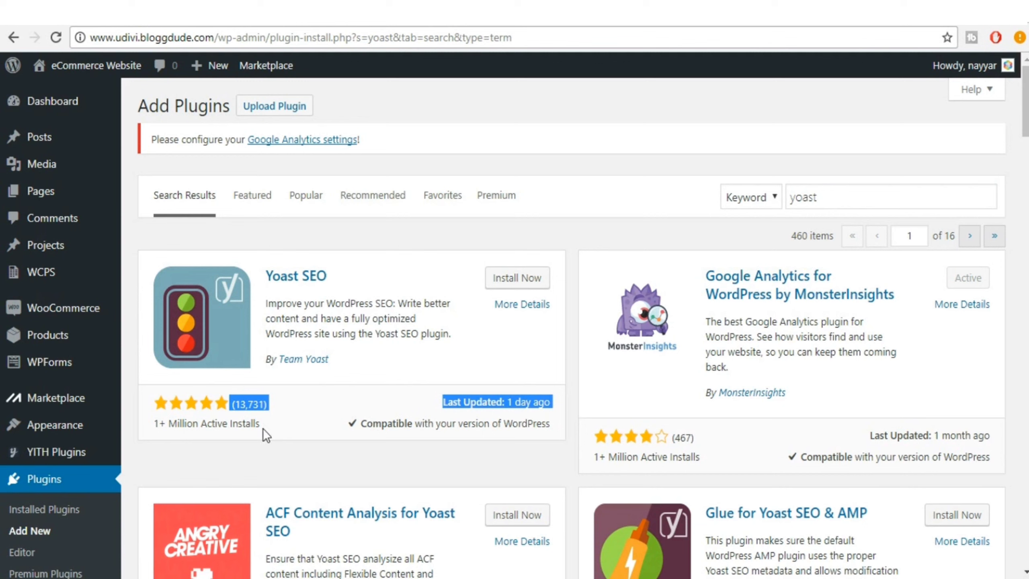
click(263, 428)
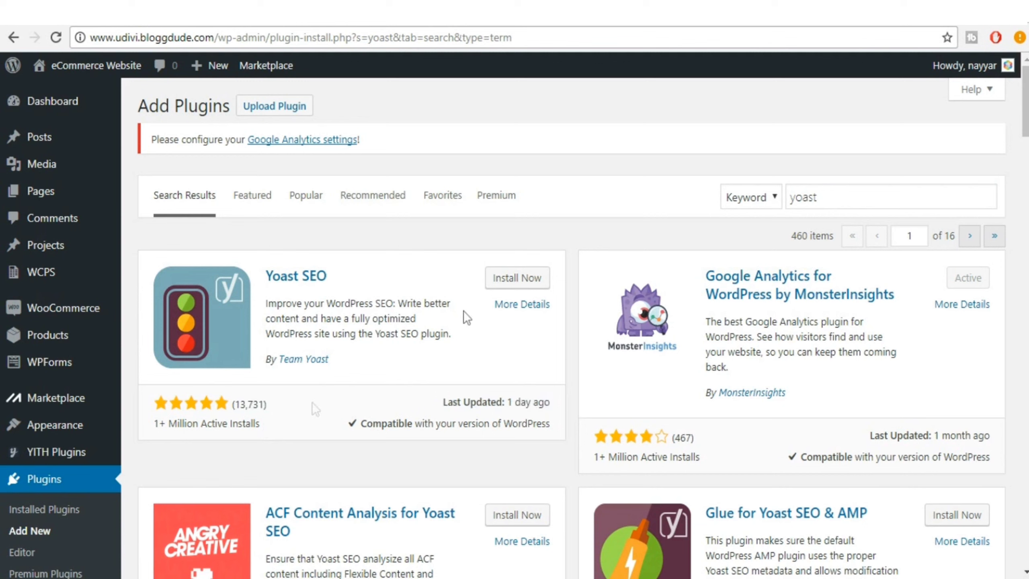
click(515, 285)
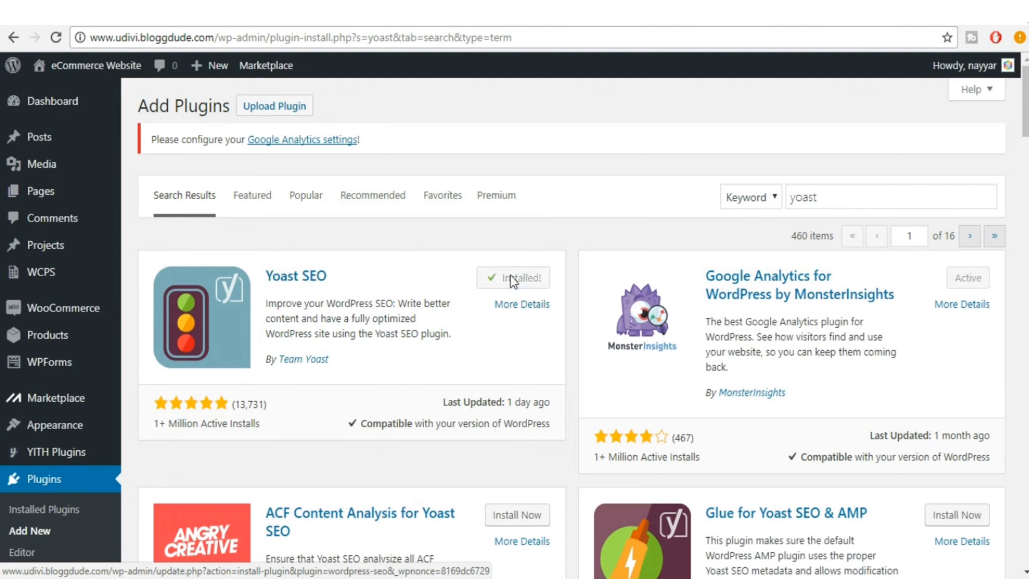
click(507, 287)
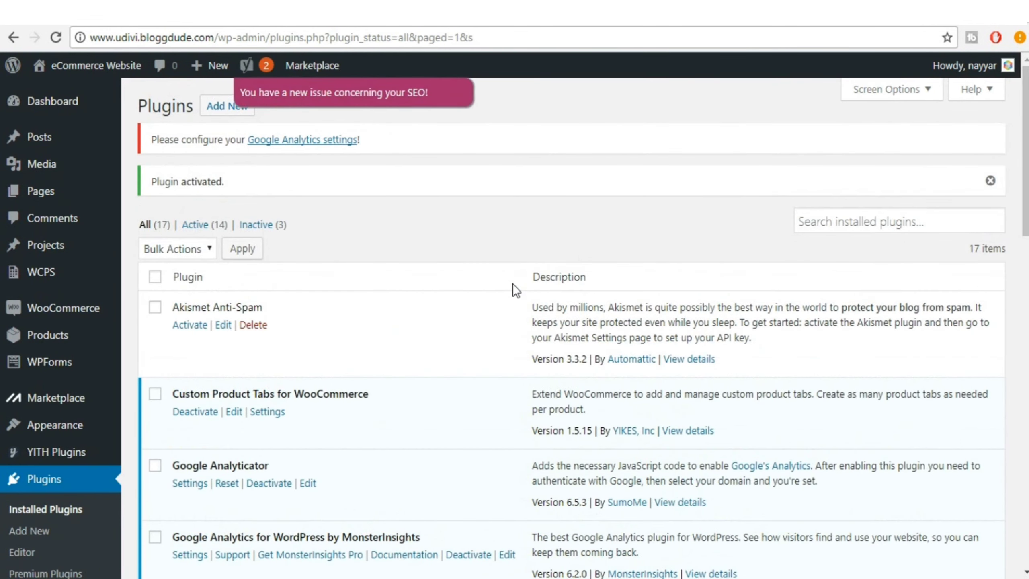
Step: From SEO > Dashboard's General tab, launch the Yoast configuration wizard
scroll(480, 310, down, 9)
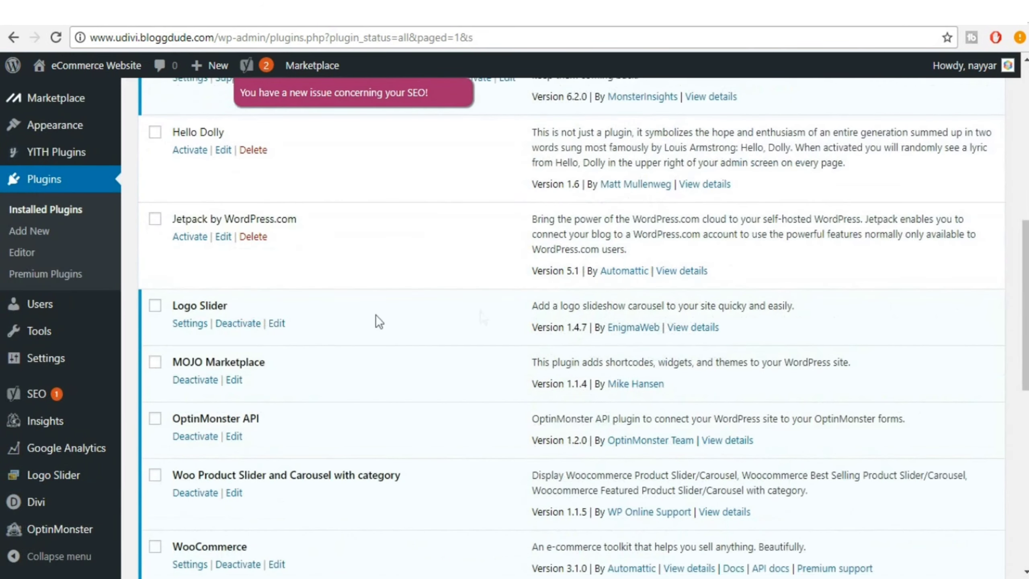
mouse_move(50, 403)
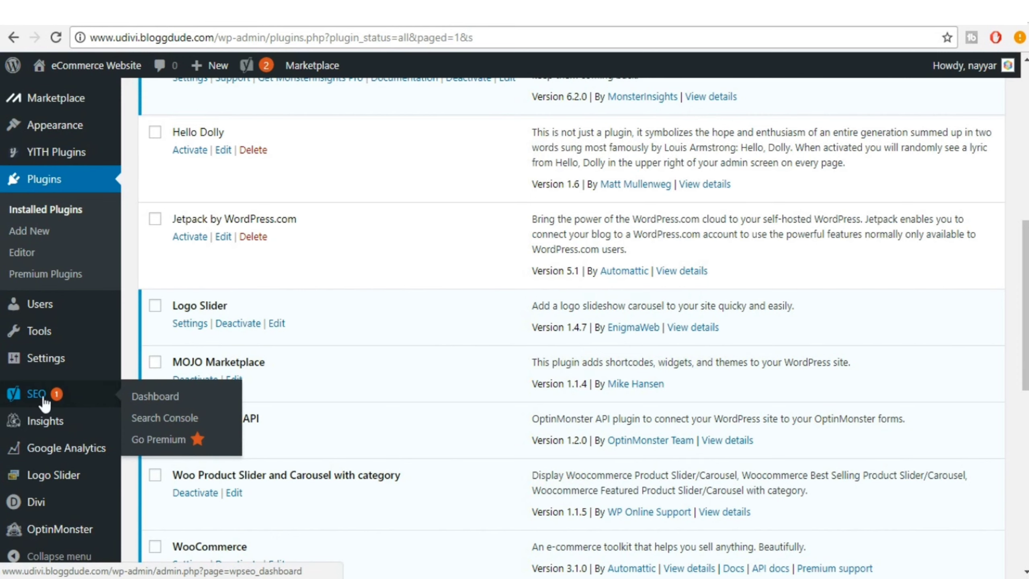
click(55, 401)
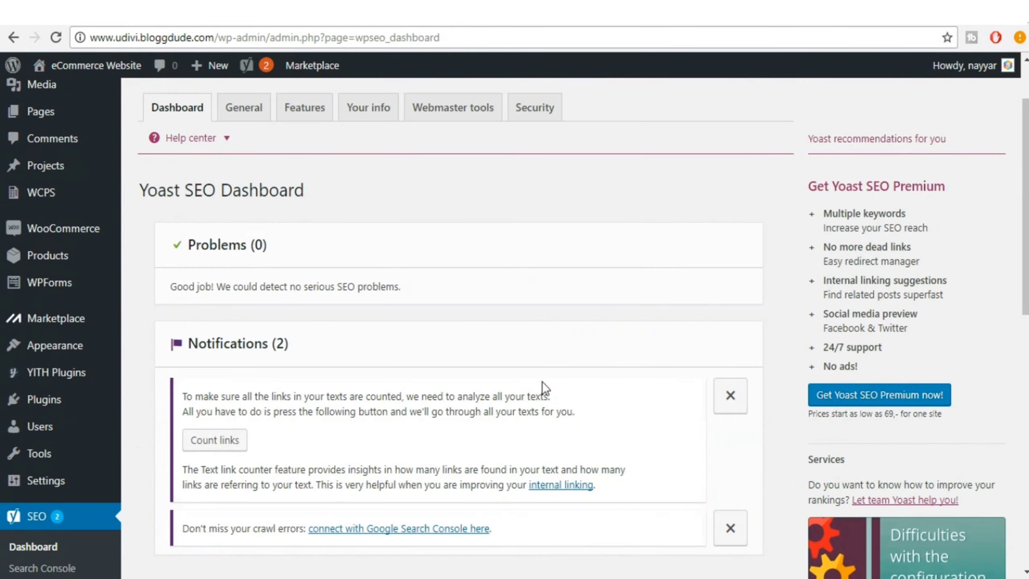
scroll(375, 291, down, 2)
scroll(284, 255, down, 2)
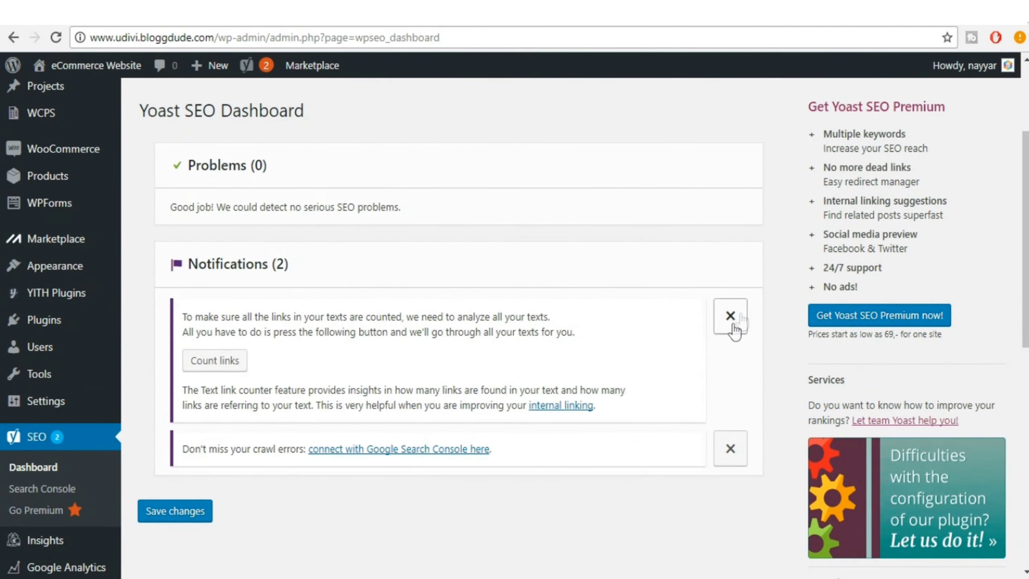
scroll(387, 450, up, 4)
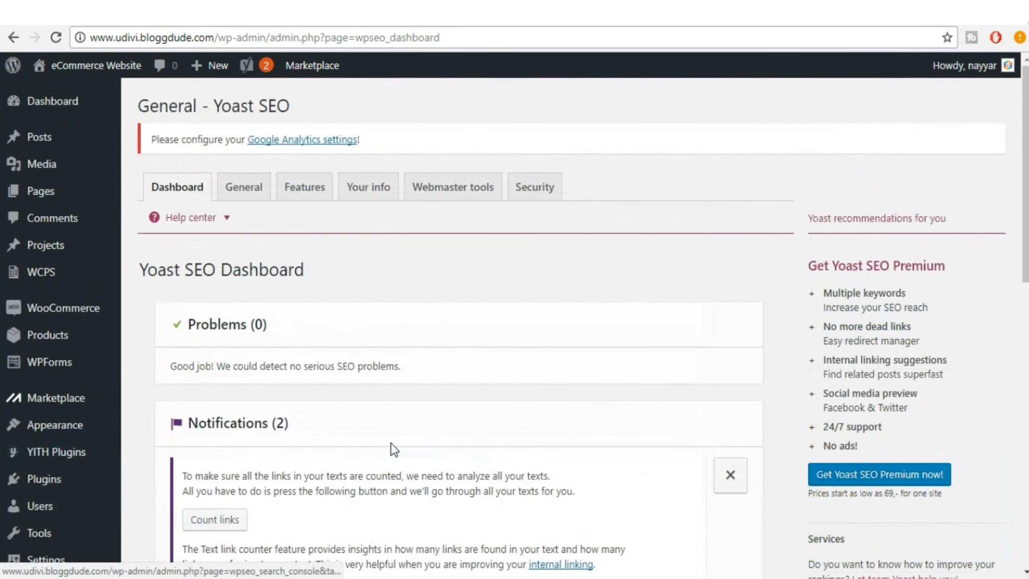
click(248, 198)
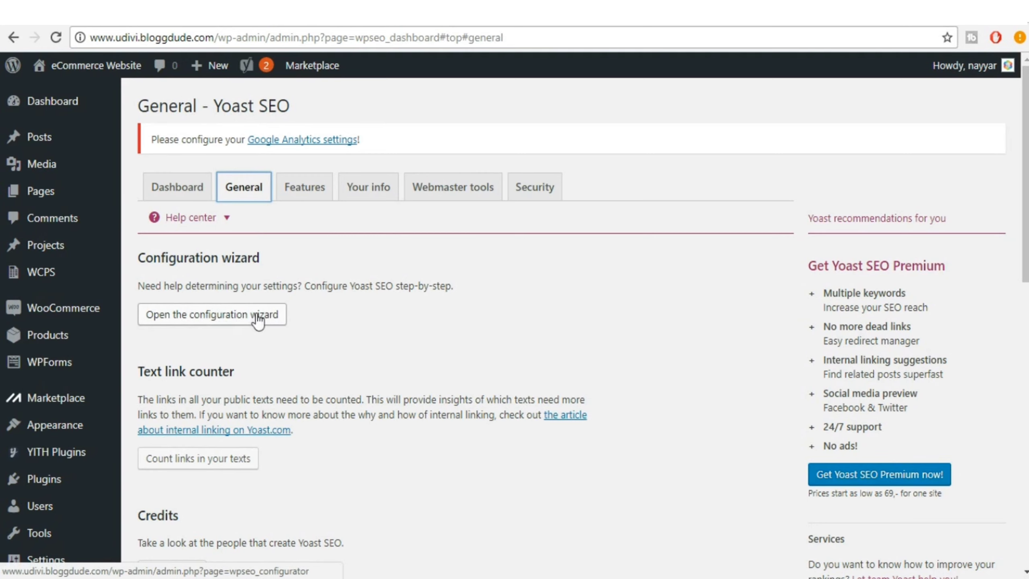
click(238, 317)
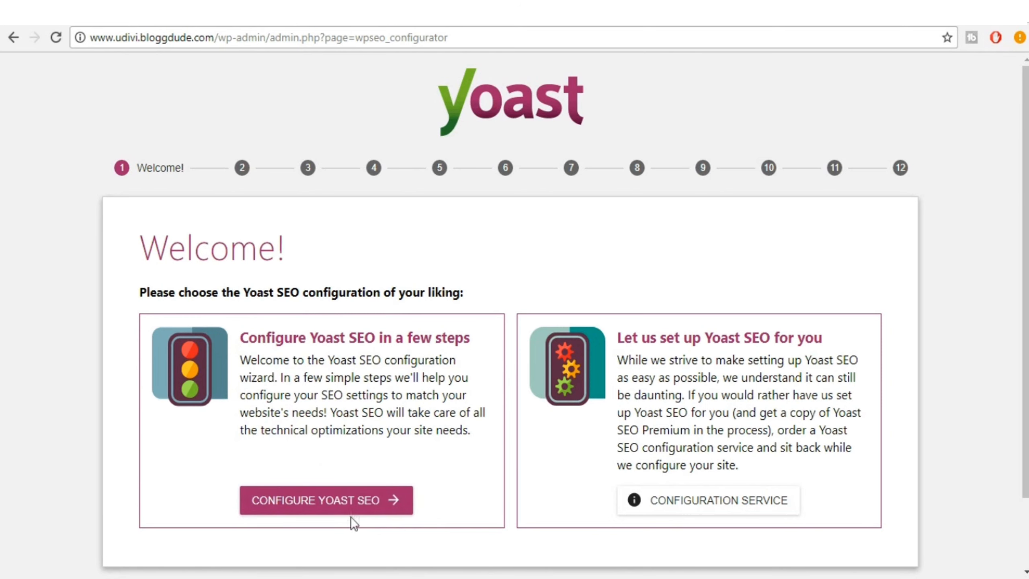
Step: Start the wizard and choose Production environment and Webshop site type
click(354, 503)
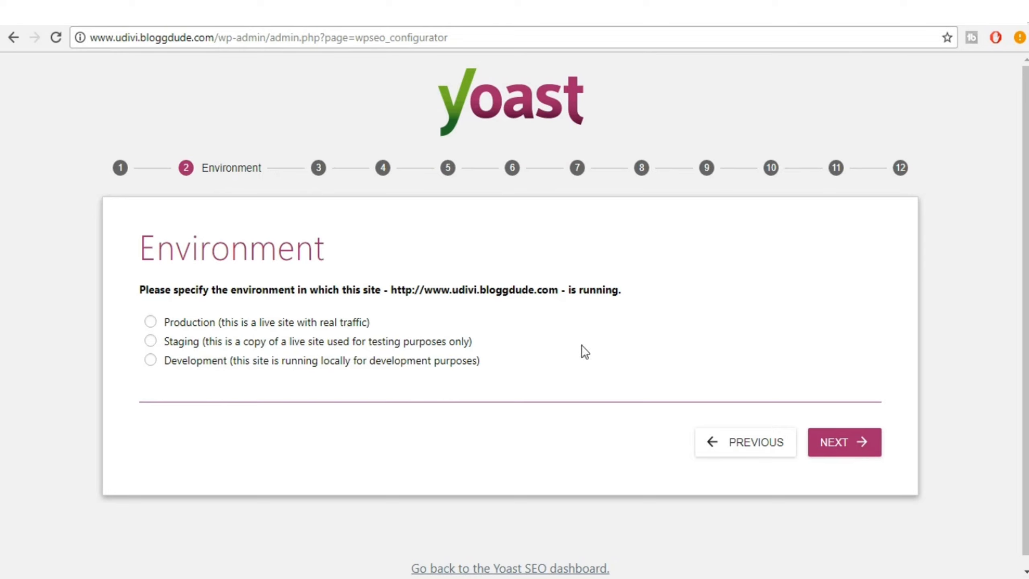
click(313, 323)
click(846, 444)
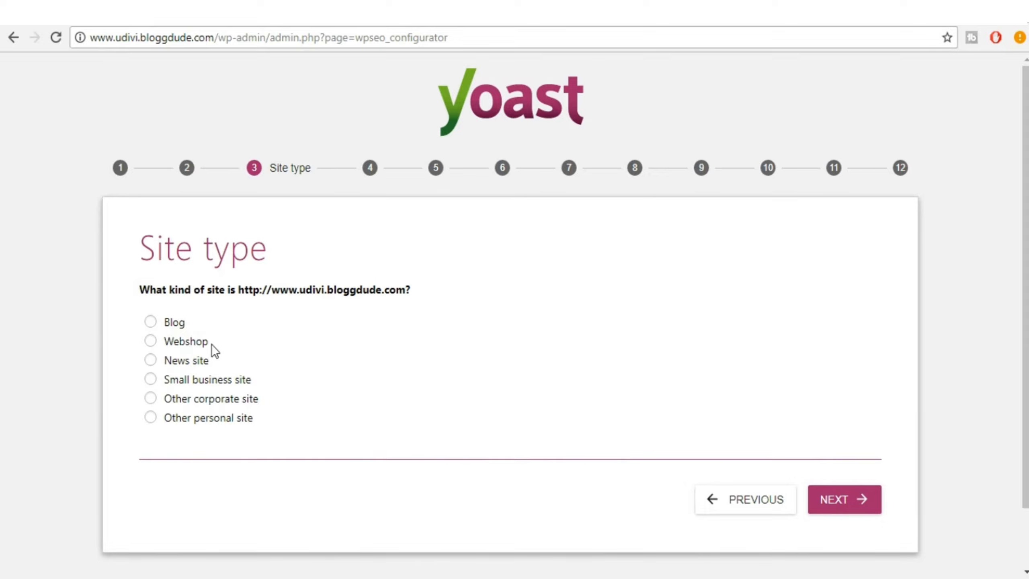
click(198, 346)
click(875, 500)
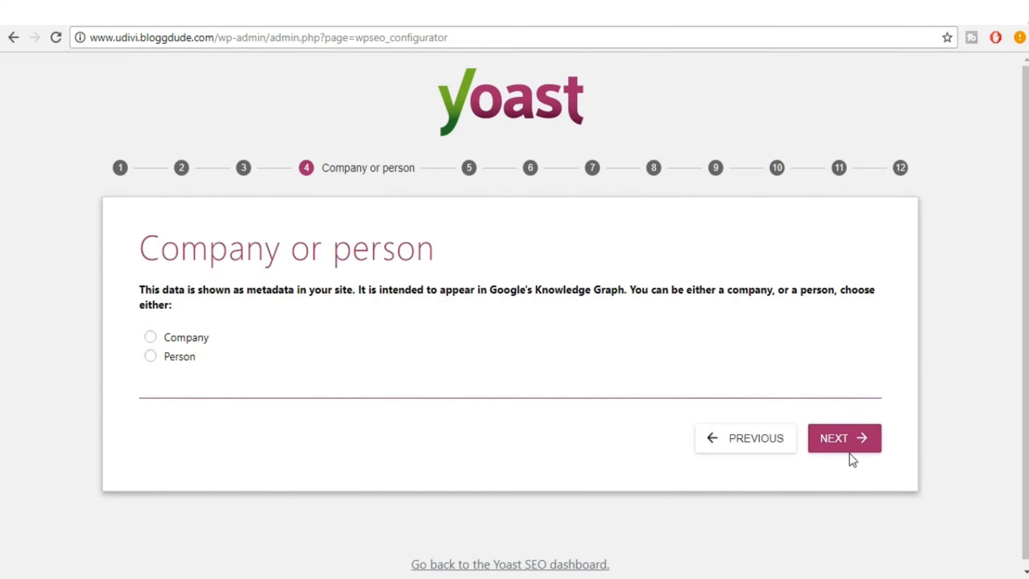
Step: Set the site to represent a Company named 'BloggDude Inc'
click(177, 339)
scroll(394, 371, down, 2)
click(250, 343)
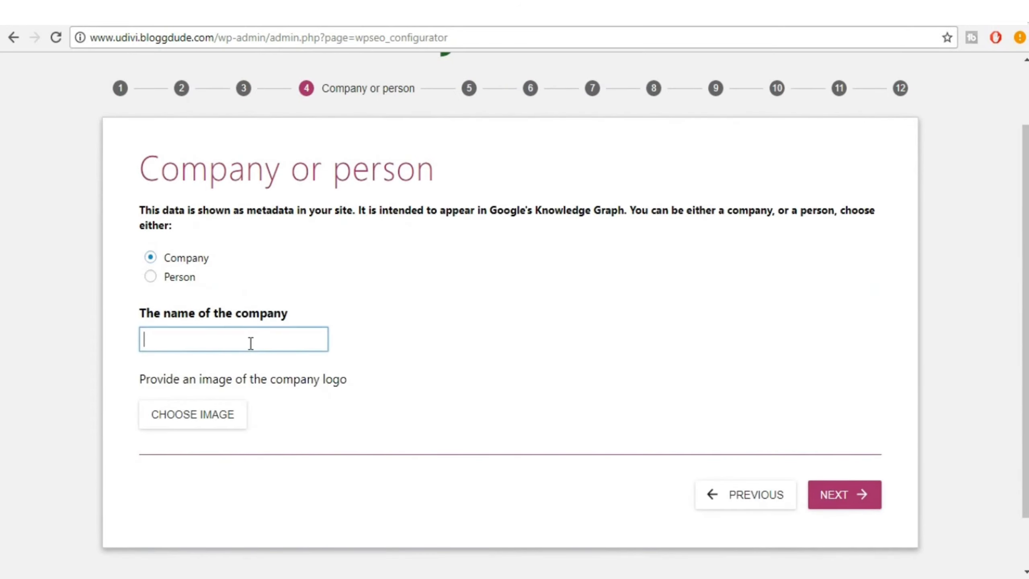
text(BloggDude I)
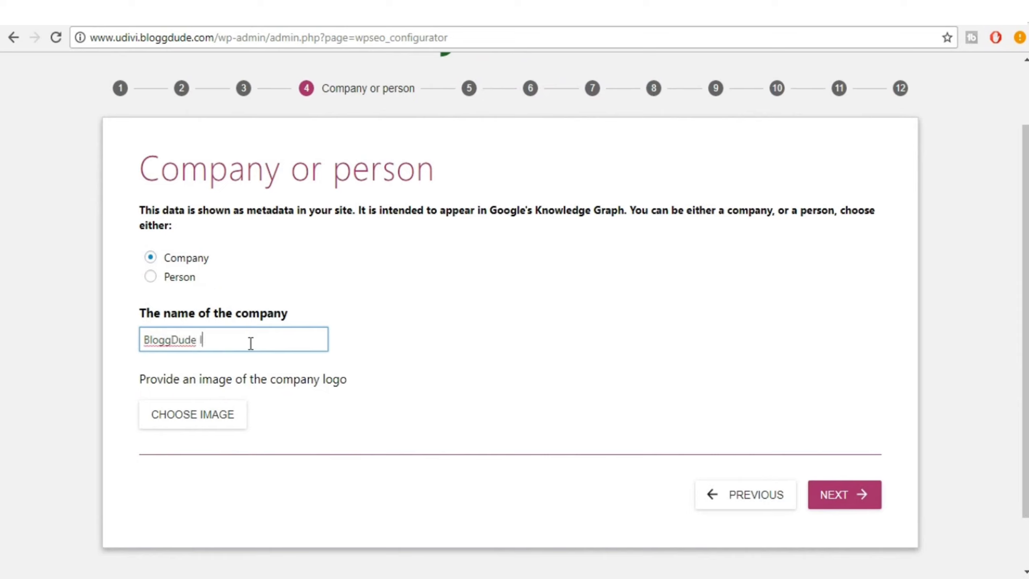
text(nc.)
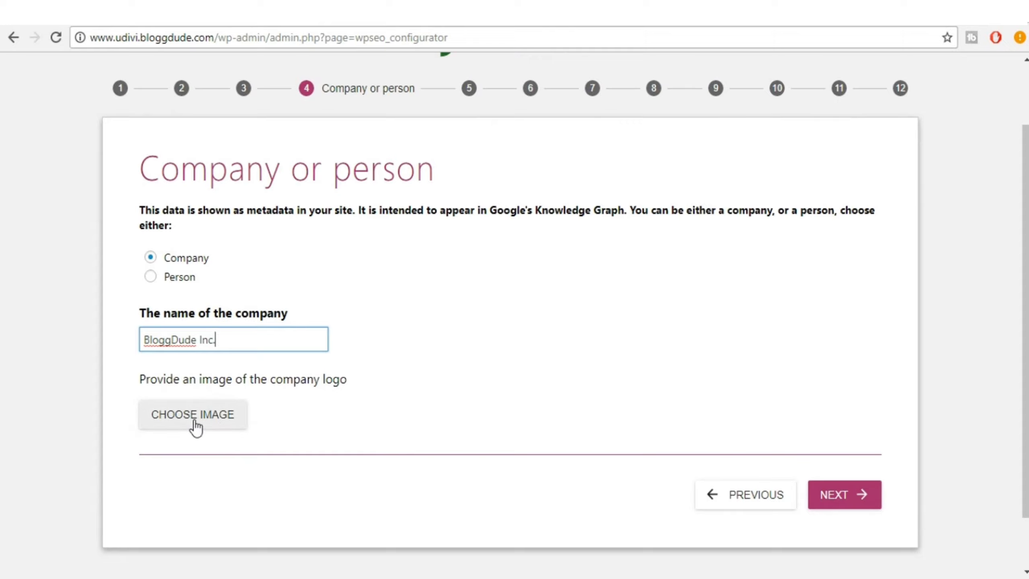
Step: Choose the uDivi logo from the media library as company image and continue
click(215, 423)
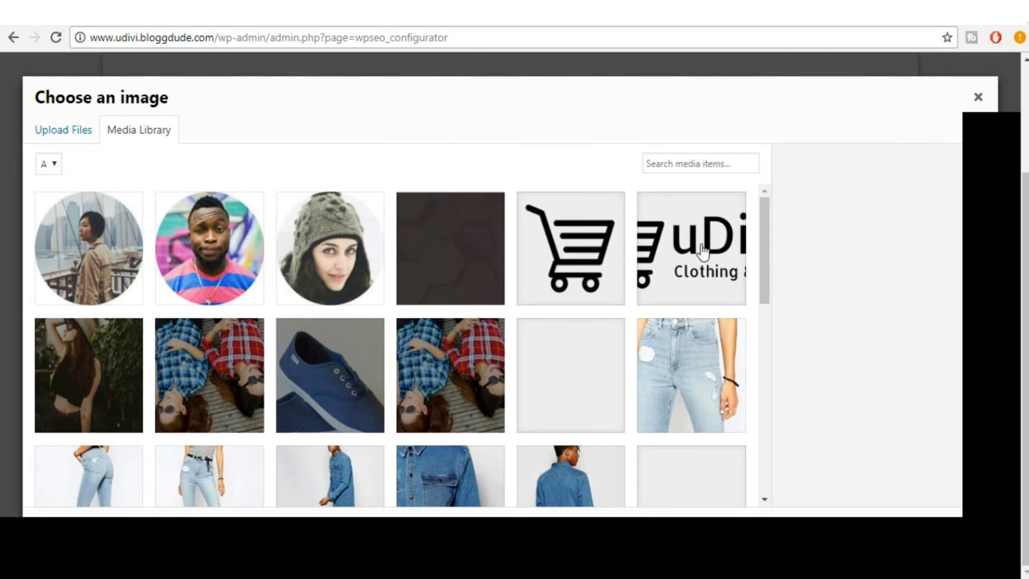
click(702, 253)
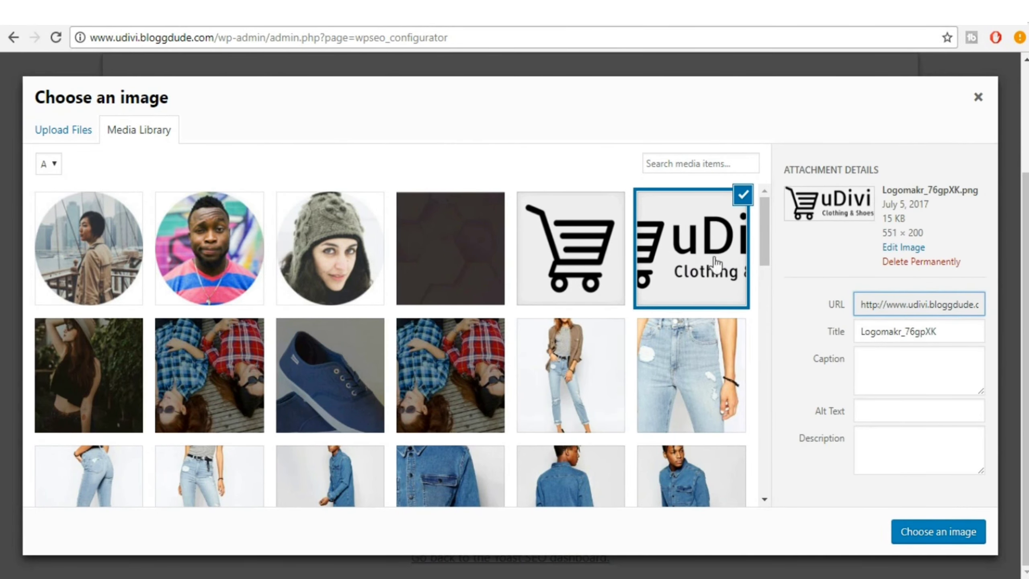
click(919, 531)
scroll(629, 394, down, 3)
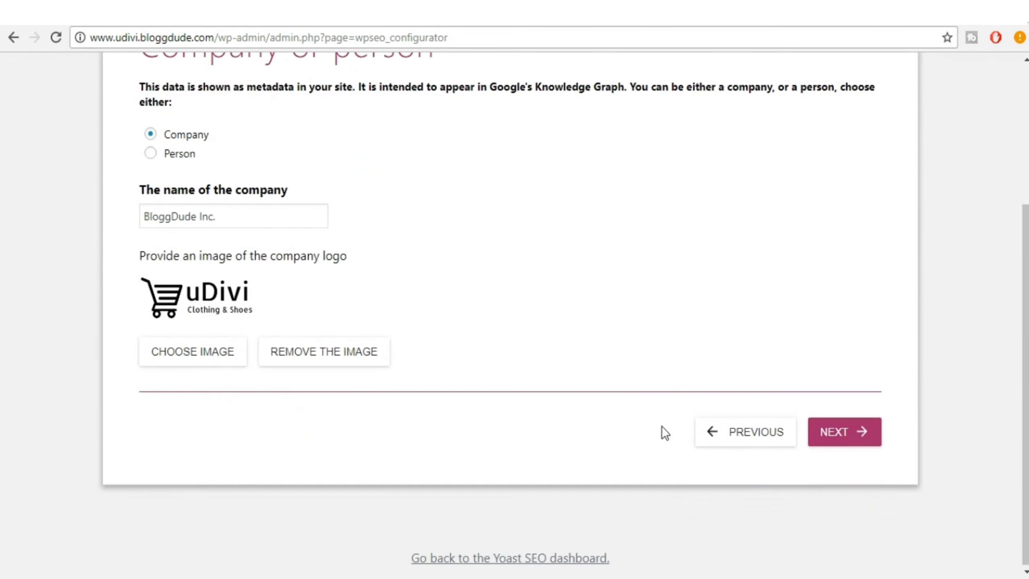
click(855, 437)
scroll(965, 437, up, 2)
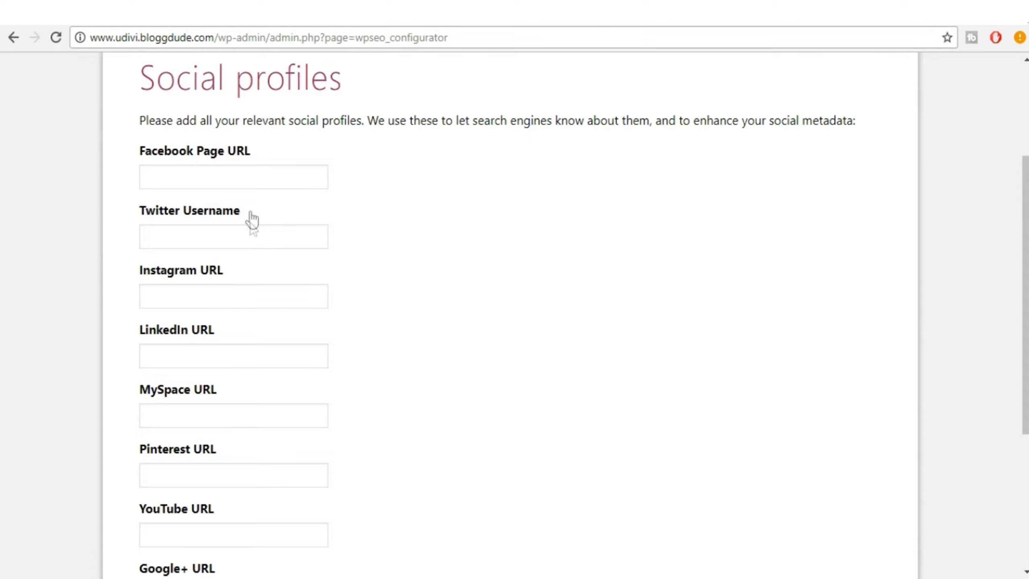
Step: Leave all Social profiles fields blank and continue to Post type visibility
click(255, 176)
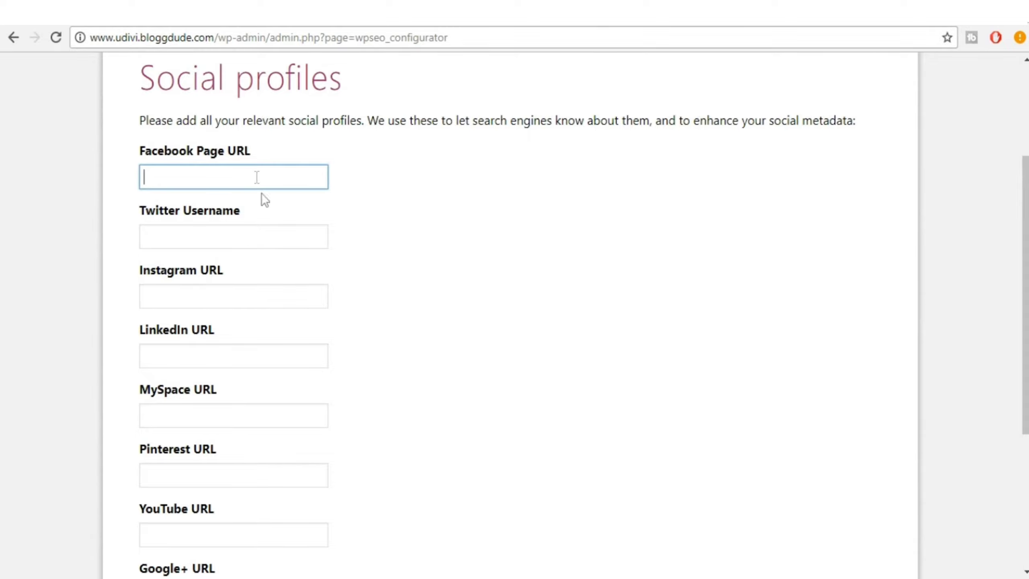
scroll(336, 270, down, 5)
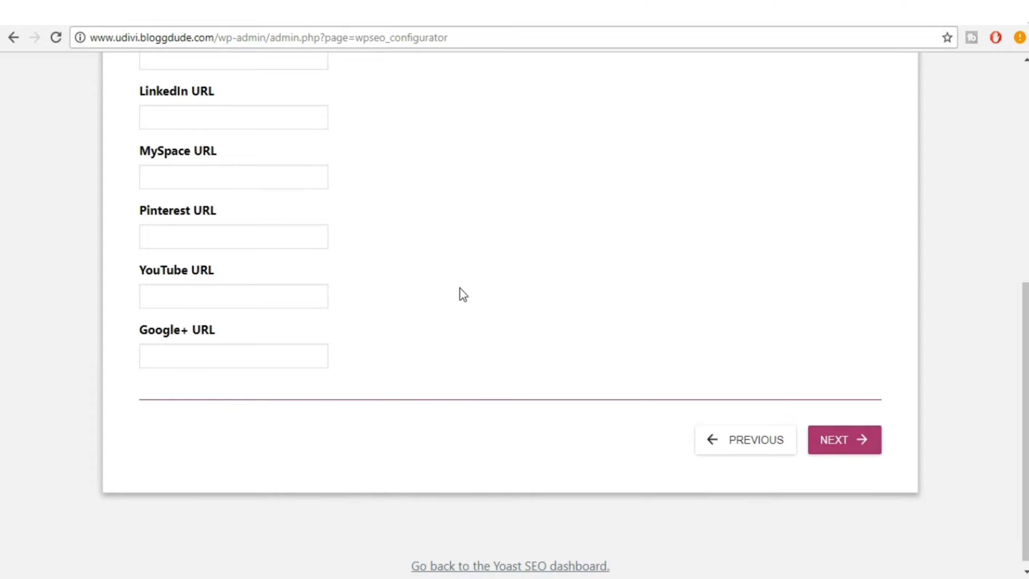
scroll(459, 288, up, 5)
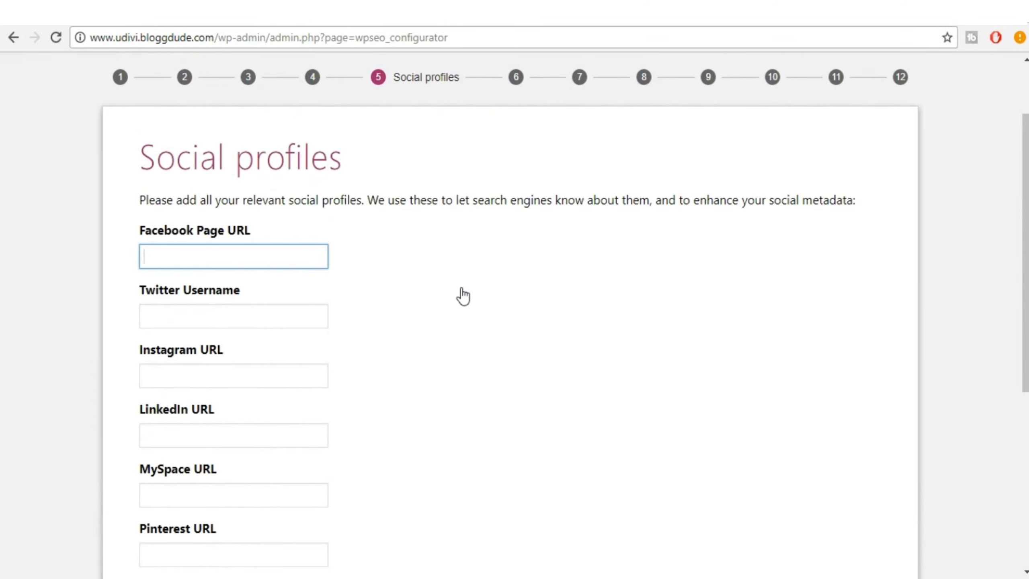
scroll(361, 154, up, 2)
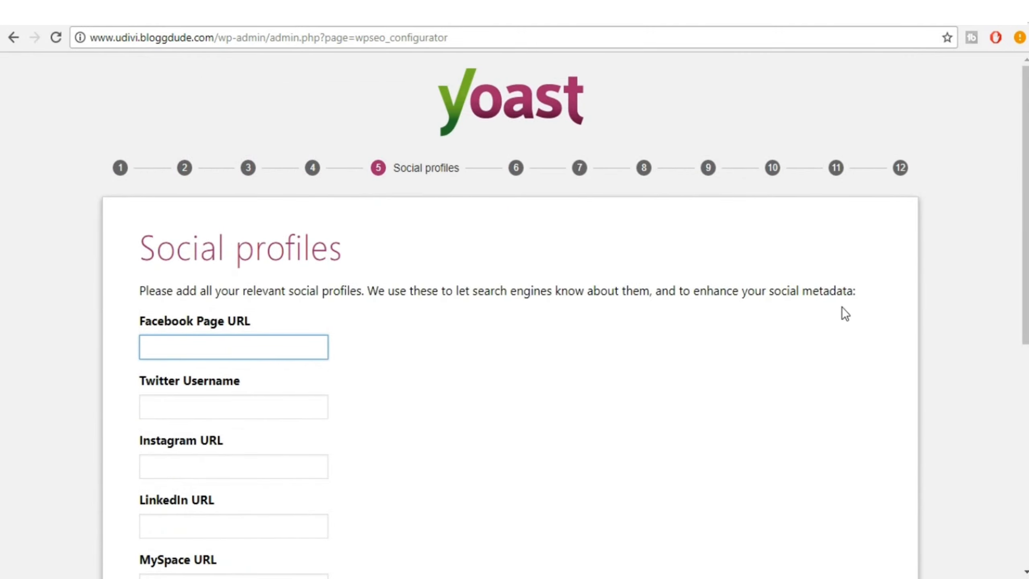
scroll(842, 307, down, 2)
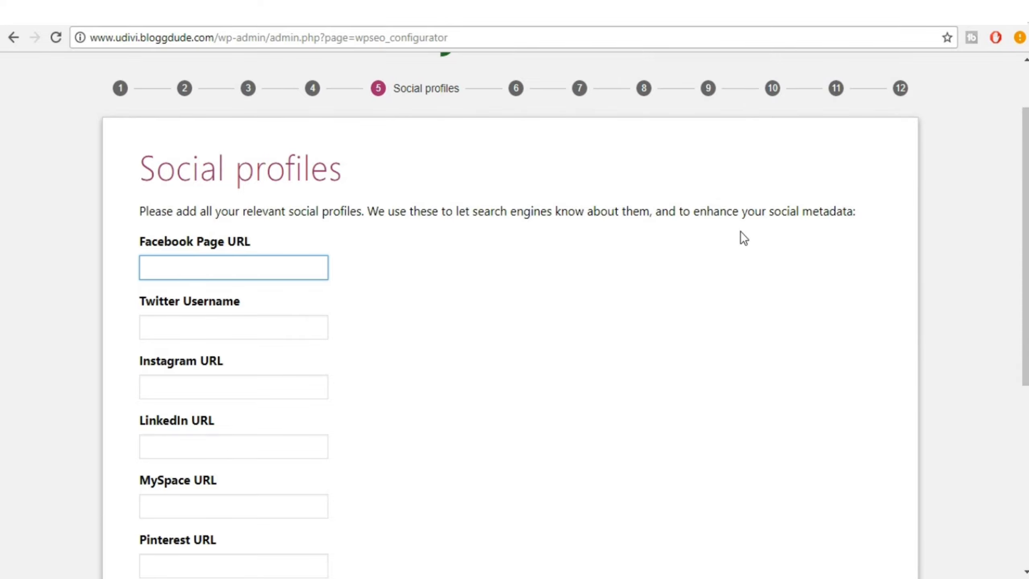
scroll(741, 232, up, 2)
scroll(744, 238, down, 2)
scroll(252, 345, down, 8)
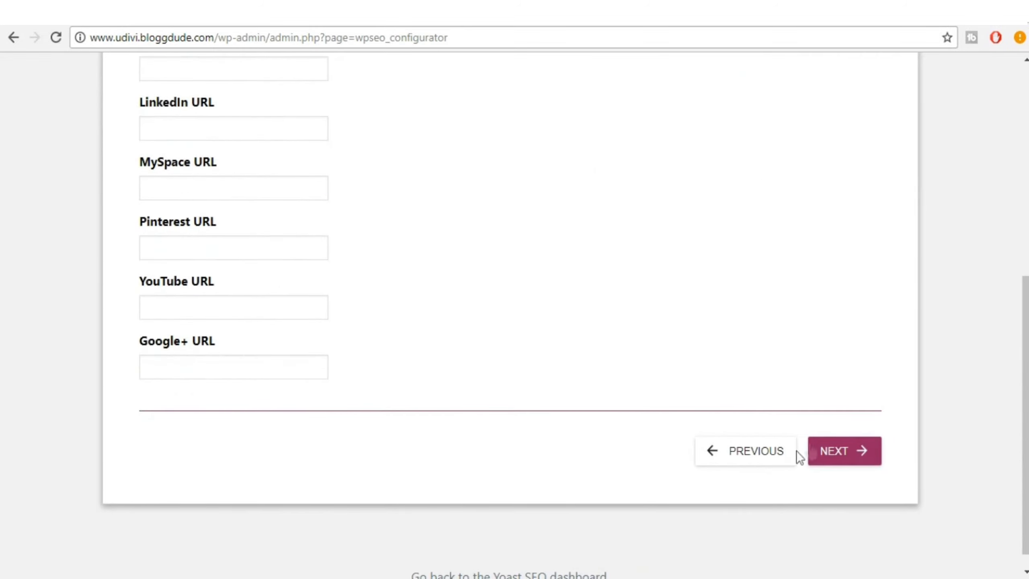
click(875, 452)
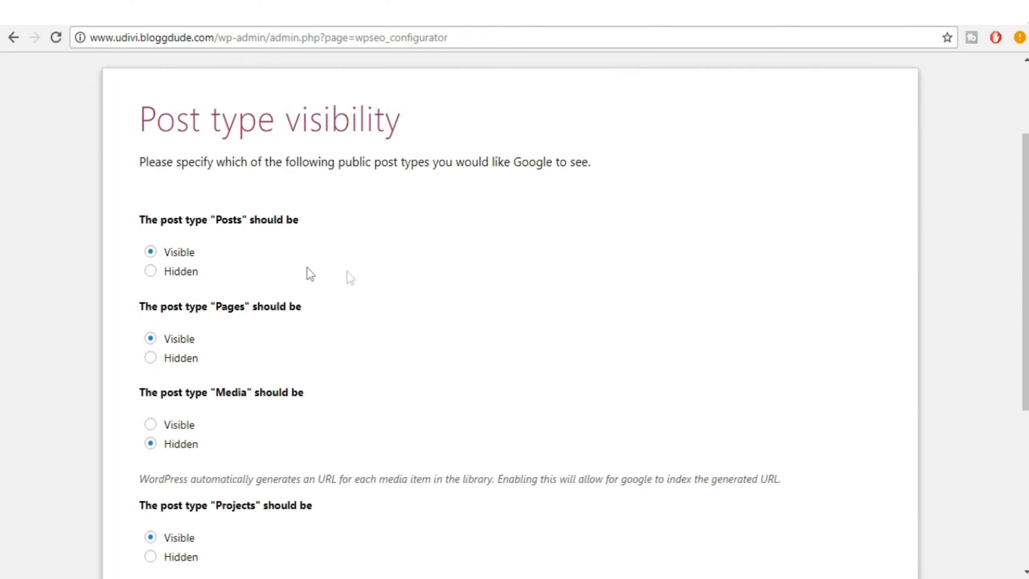
Step: Keep Media hidden from Google and save the post type visibility choices
scroll(449, 306, down, 2)
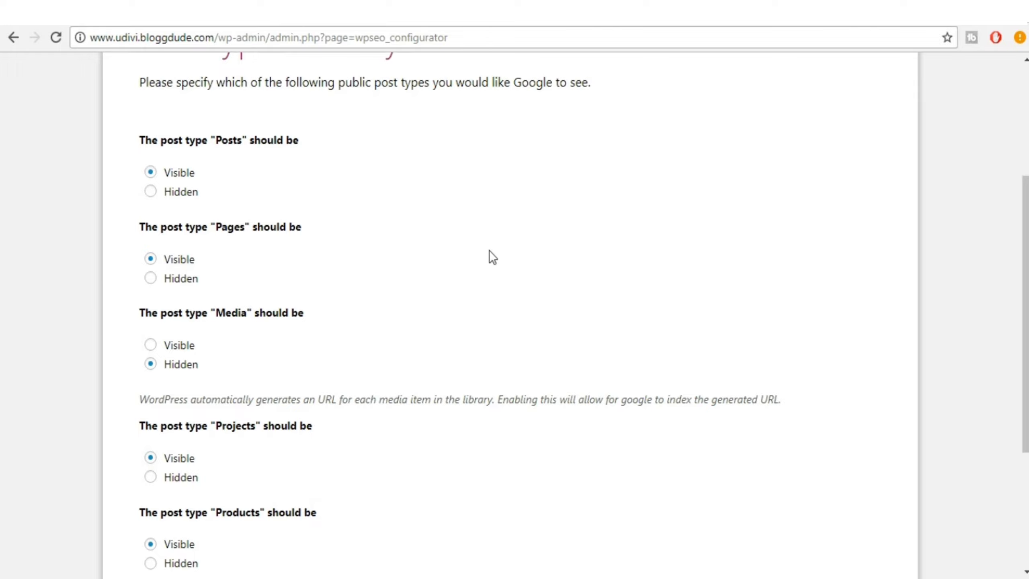
scroll(493, 257, down, 2)
click(185, 270)
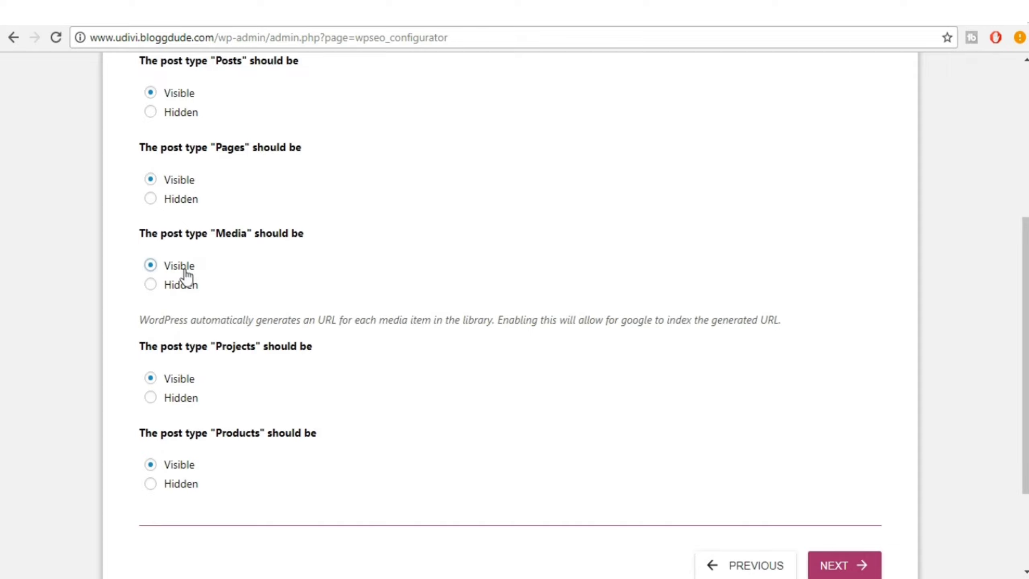
click(174, 287)
scroll(422, 322, down, 3)
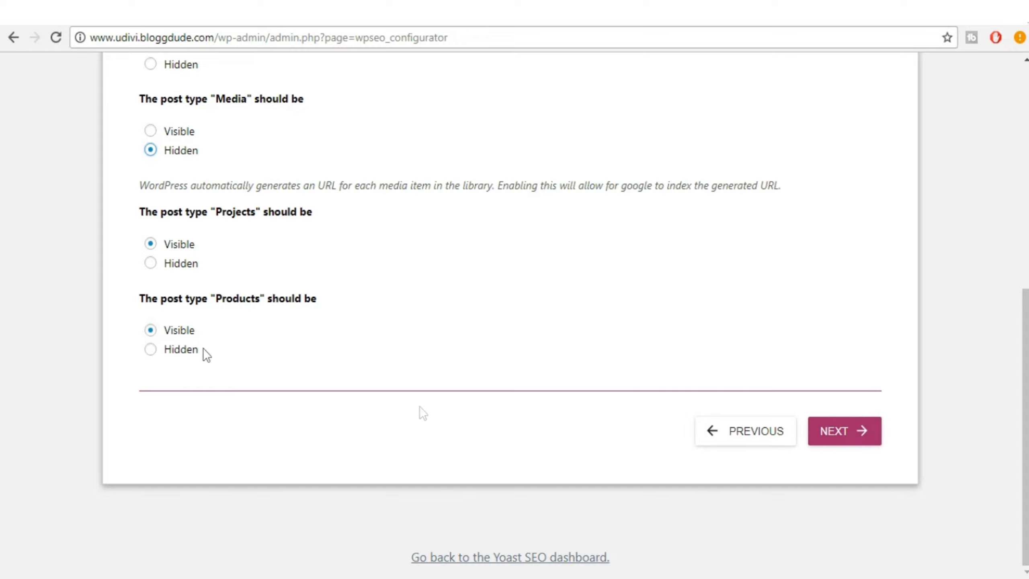
click(848, 442)
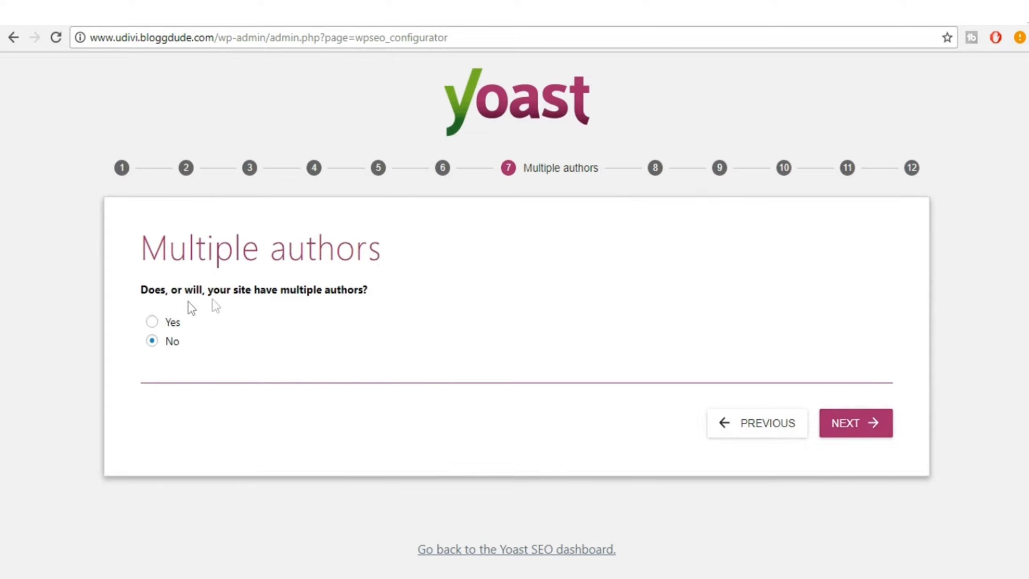
Step: Answer No to multiple authors and continue to Google Search Console
click(169, 325)
click(171, 345)
click(850, 424)
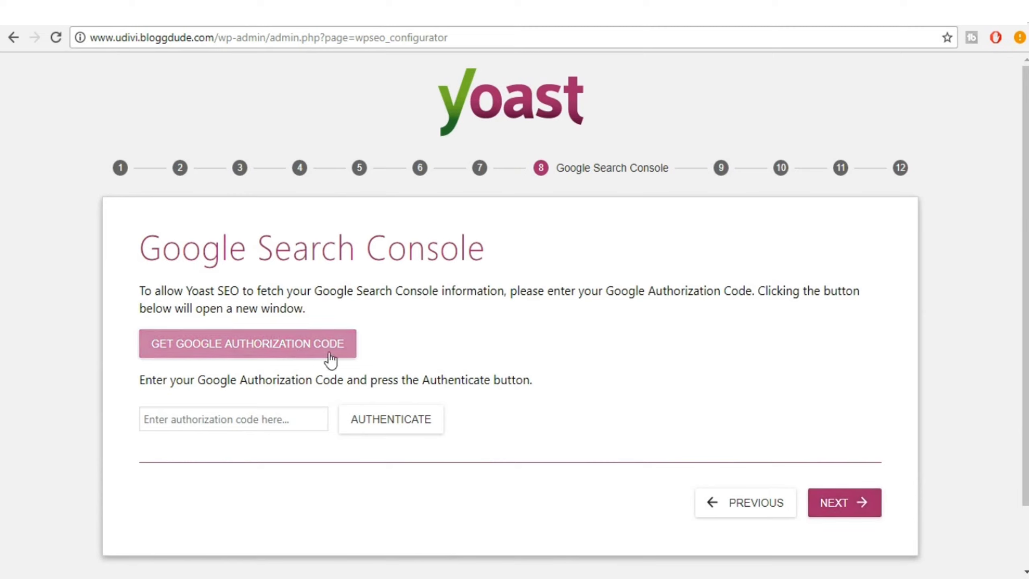
Step: Request a Google authorization code, choosing an account and allowing Search Console access
click(251, 348)
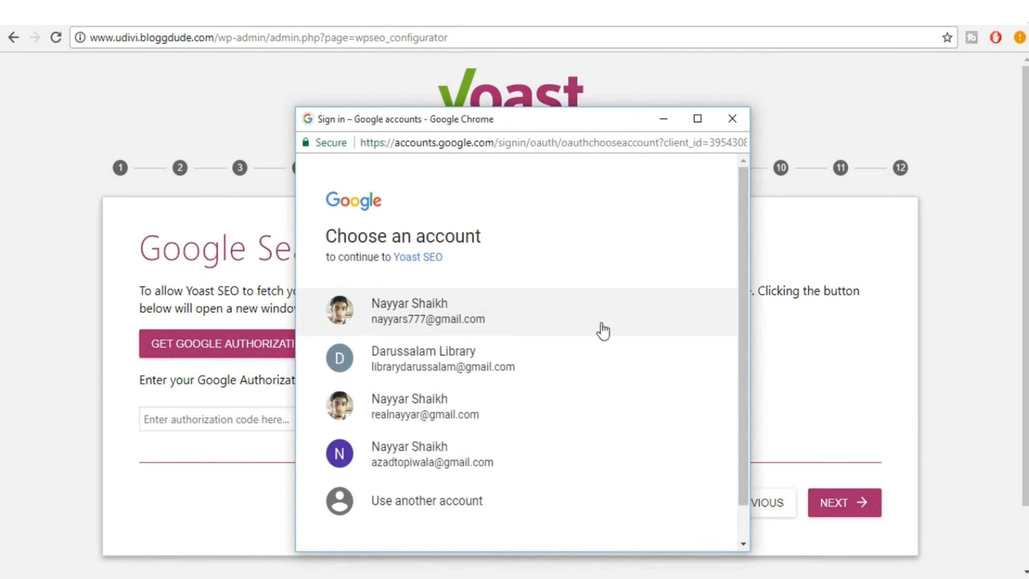
scroll(602, 330, down, 1)
click(455, 426)
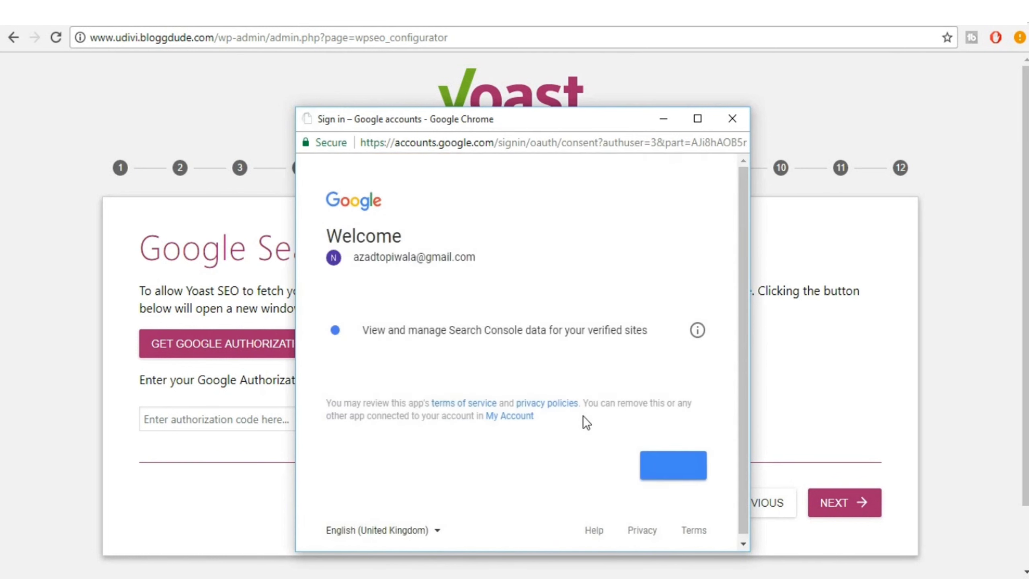
click(672, 467)
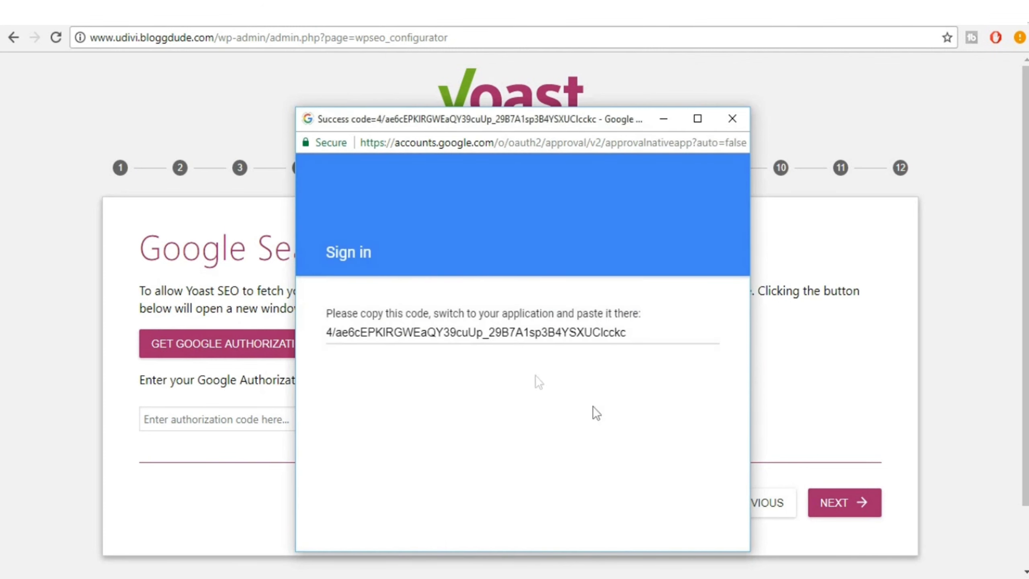
Step: Paste the copied authorization code into Yoast and continue to Title settings
click(489, 333)
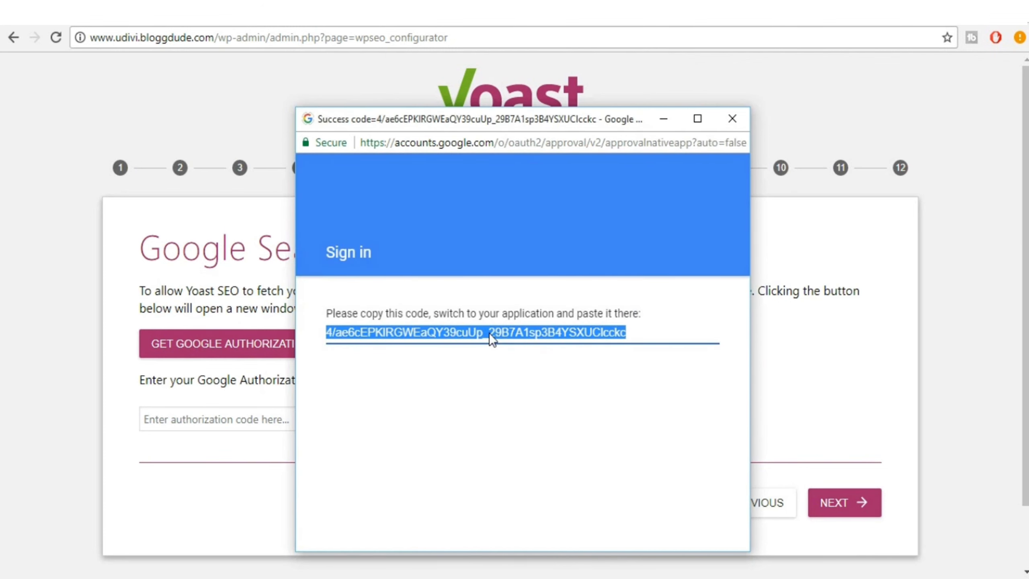
key(ctrl+w)
click(233, 422)
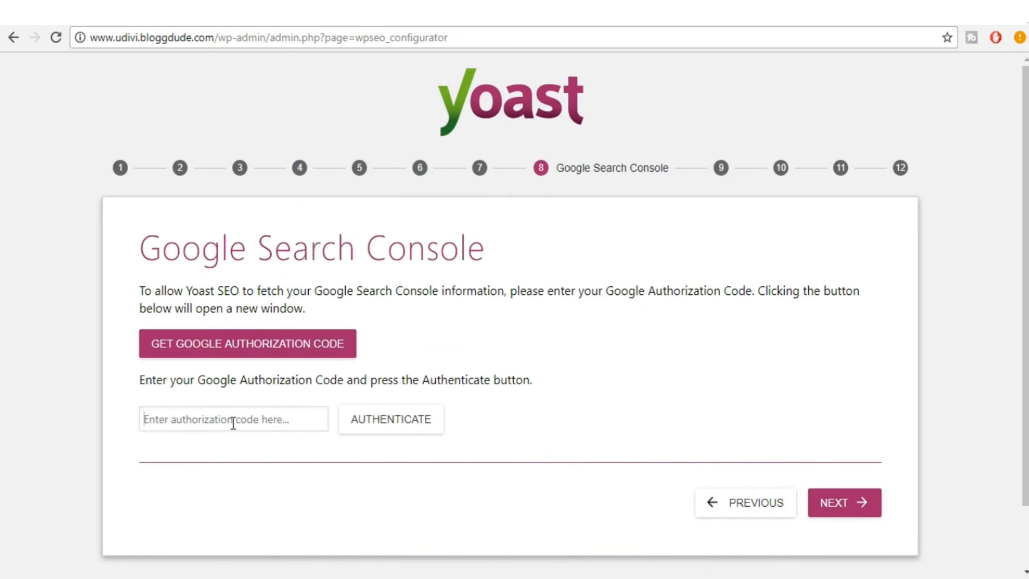
key(ctrl+v)
click(451, 426)
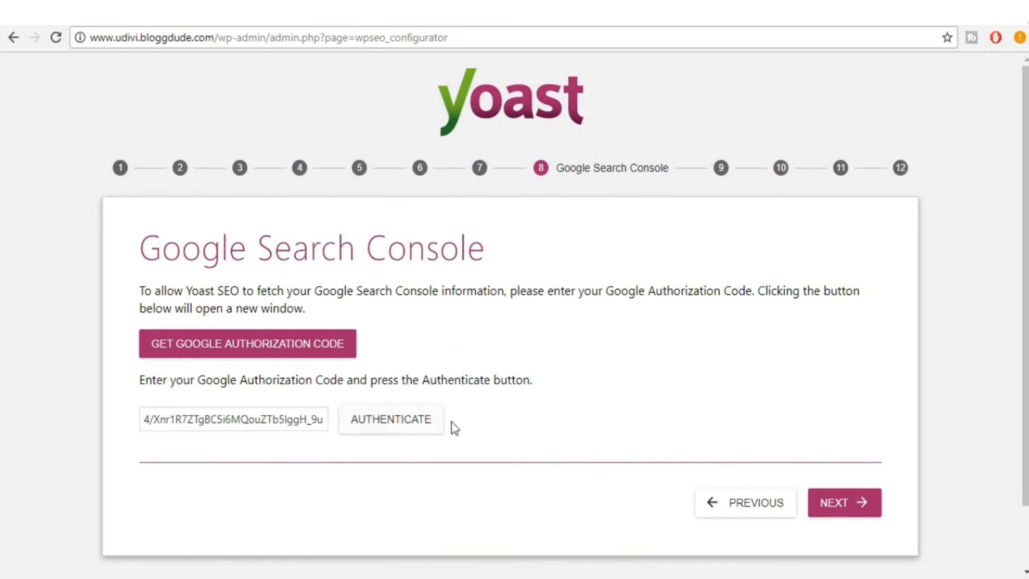
click(866, 504)
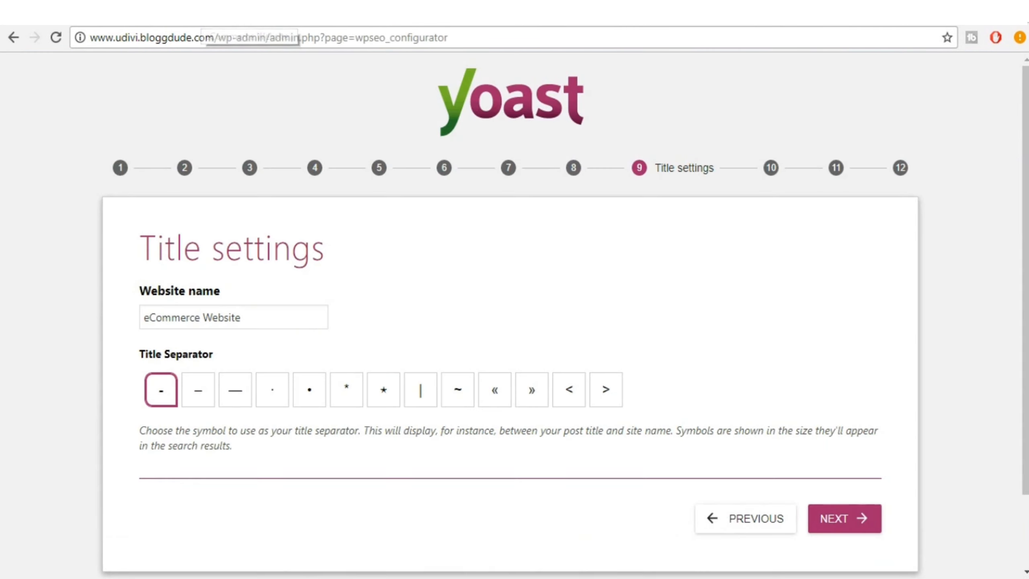
Step: Keep 'eCommerce Website' with the '-' title separator after trying the dashes, and continue
click(199, 399)
click(247, 399)
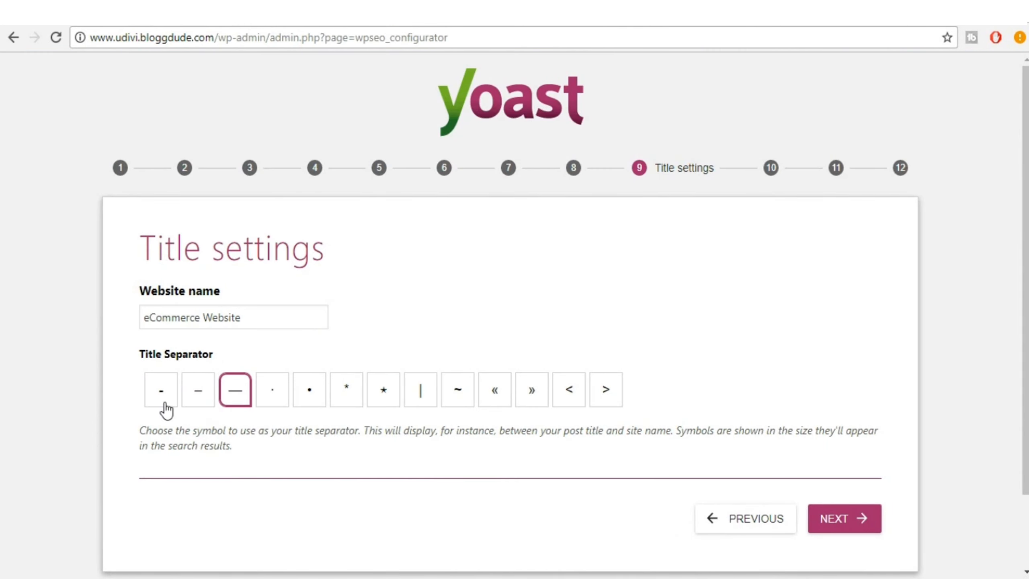
click(162, 396)
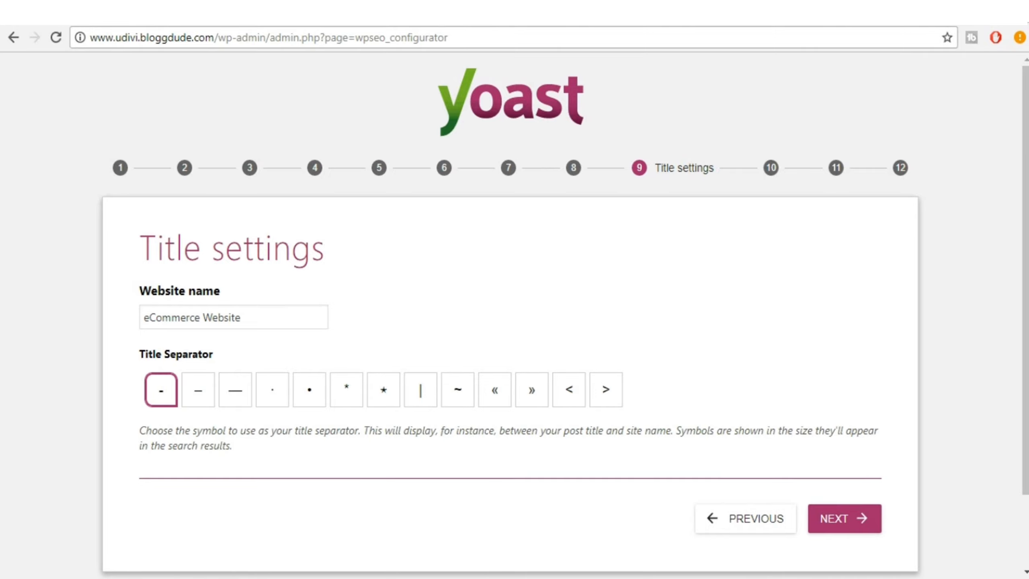
click(254, 18)
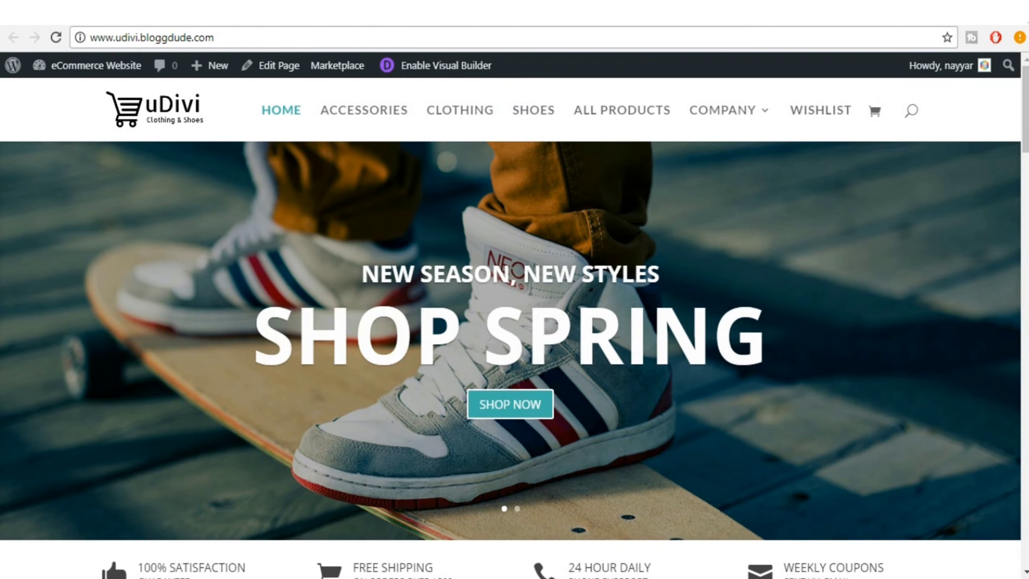
click(445, 18)
click(850, 521)
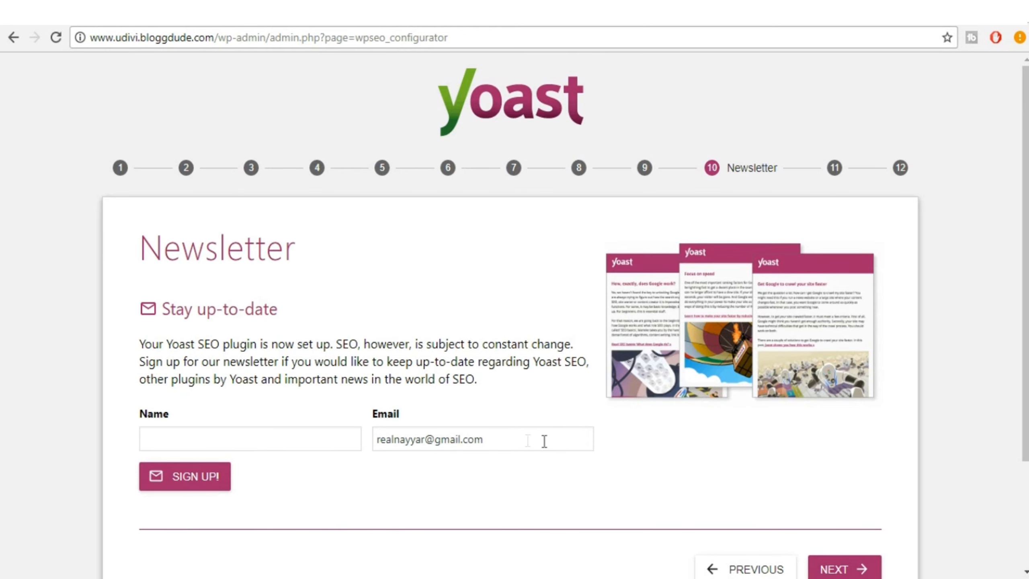
Step: Skip the Newsletter and 'You might like' steps to reach the wizard's Success page
scroll(574, 448, down, 2)
click(841, 488)
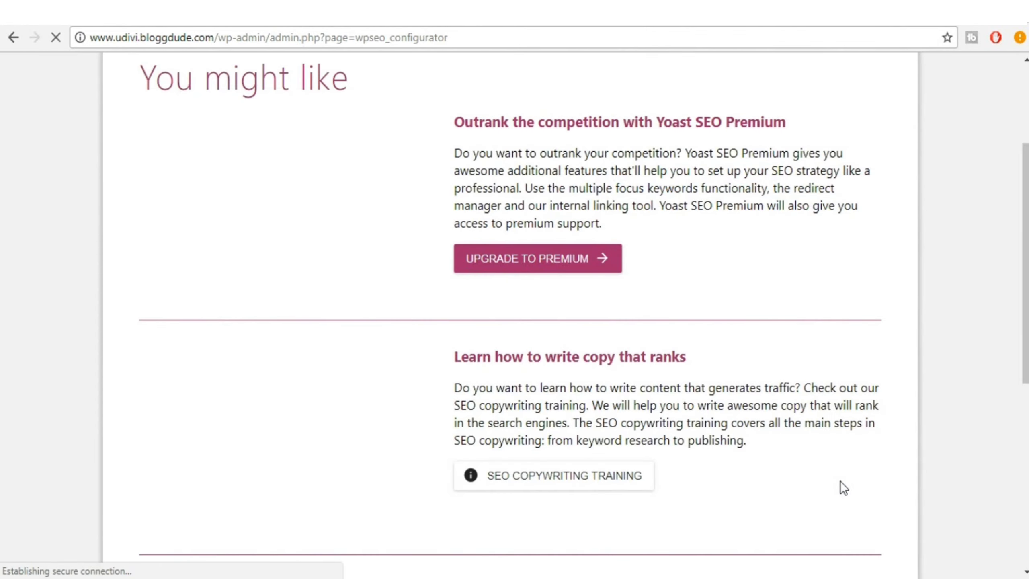
scroll(840, 482, up, 2)
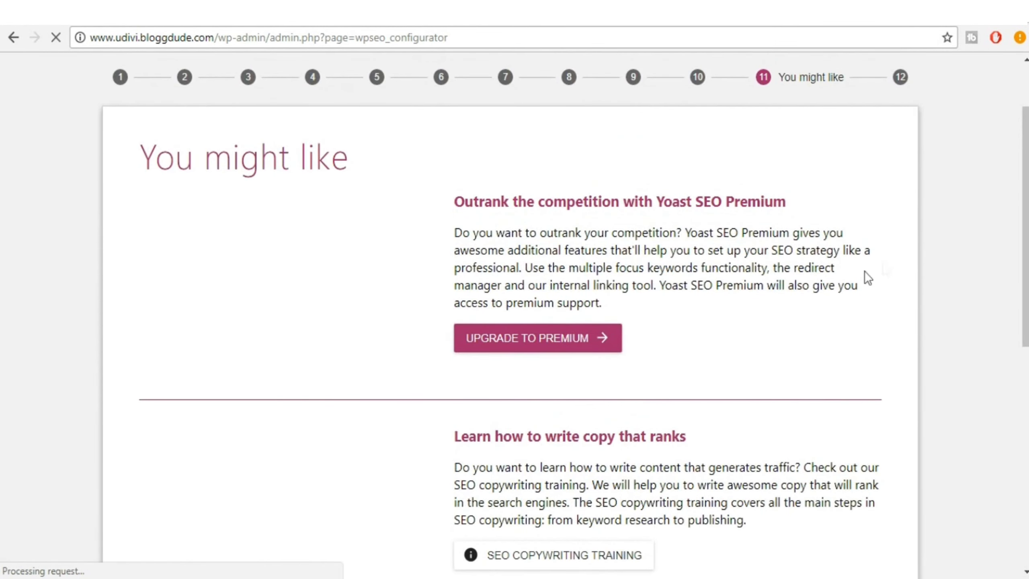
scroll(741, 271, down, 12)
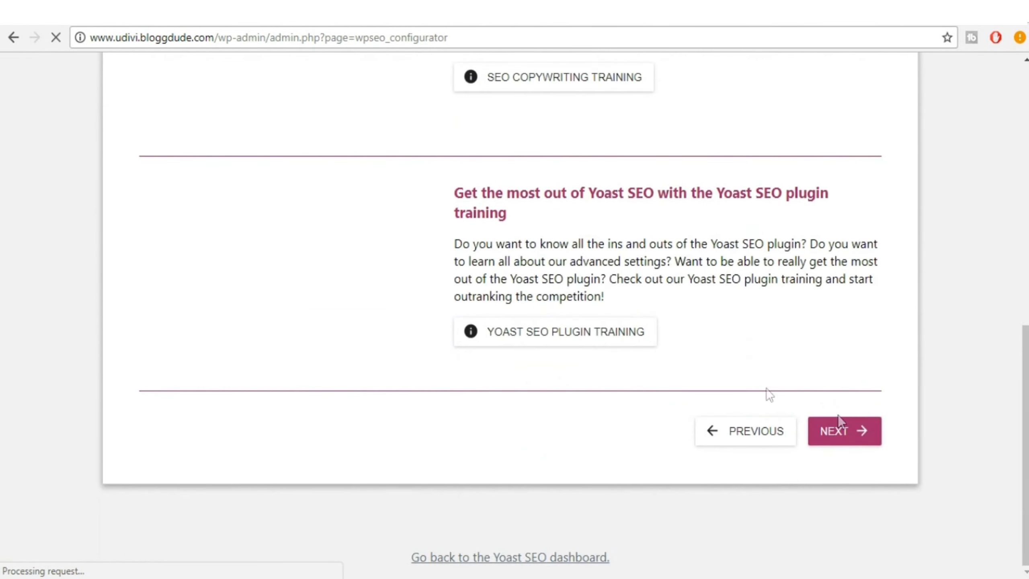
scroll(599, 298, up, 14)
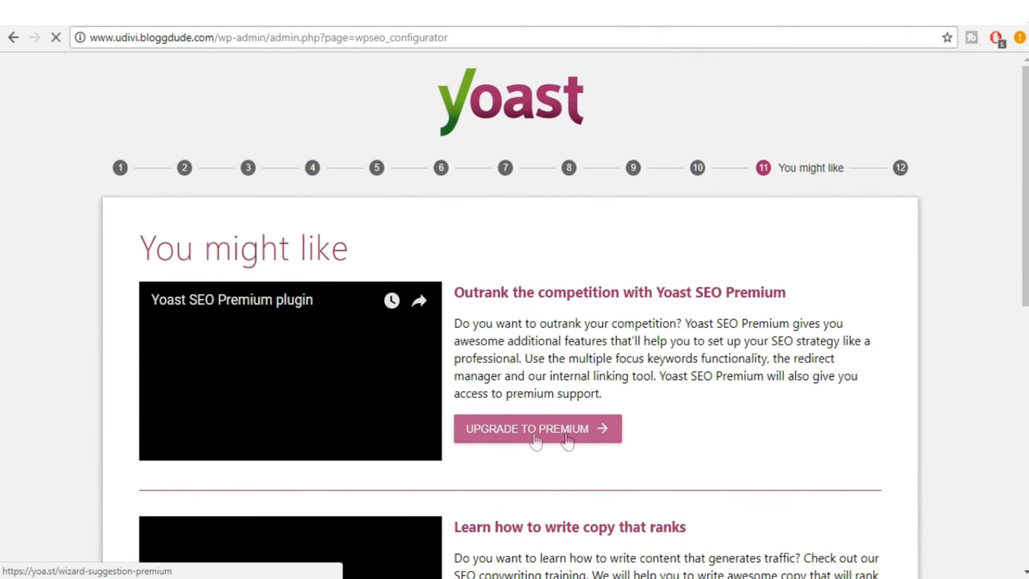
scroll(499, 392, down, 4)
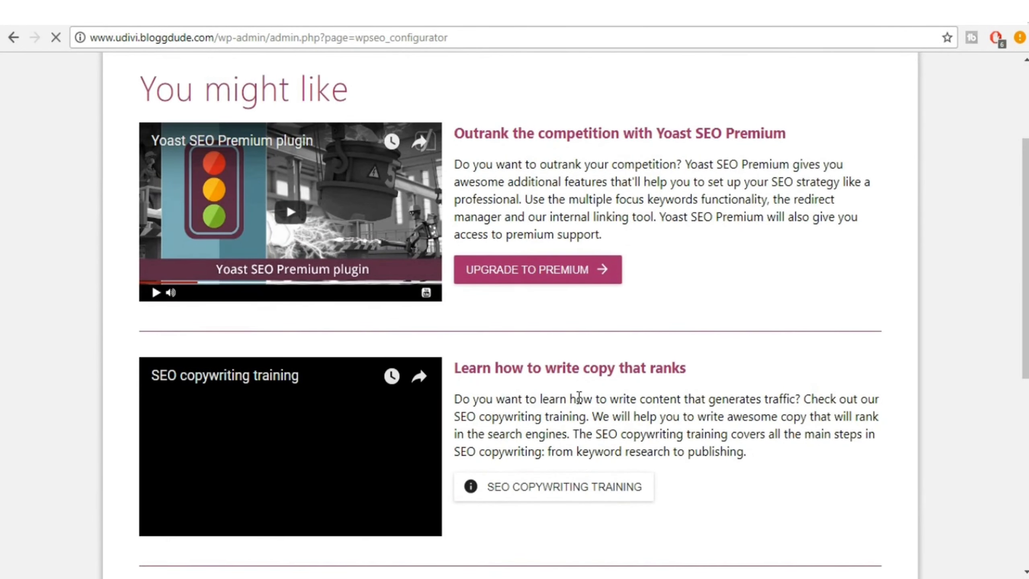
scroll(707, 400, down, 4)
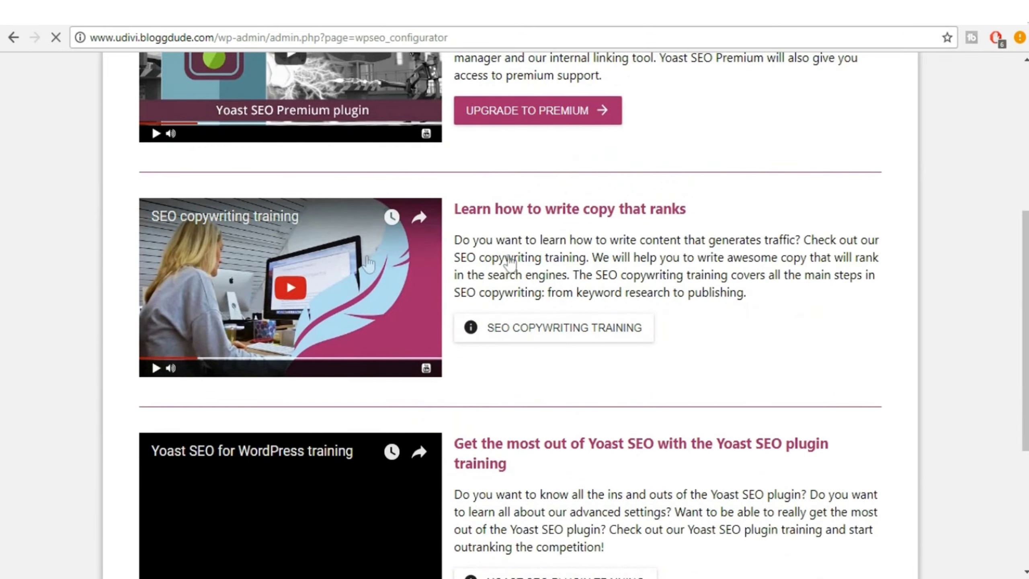
scroll(588, 283, down, 4)
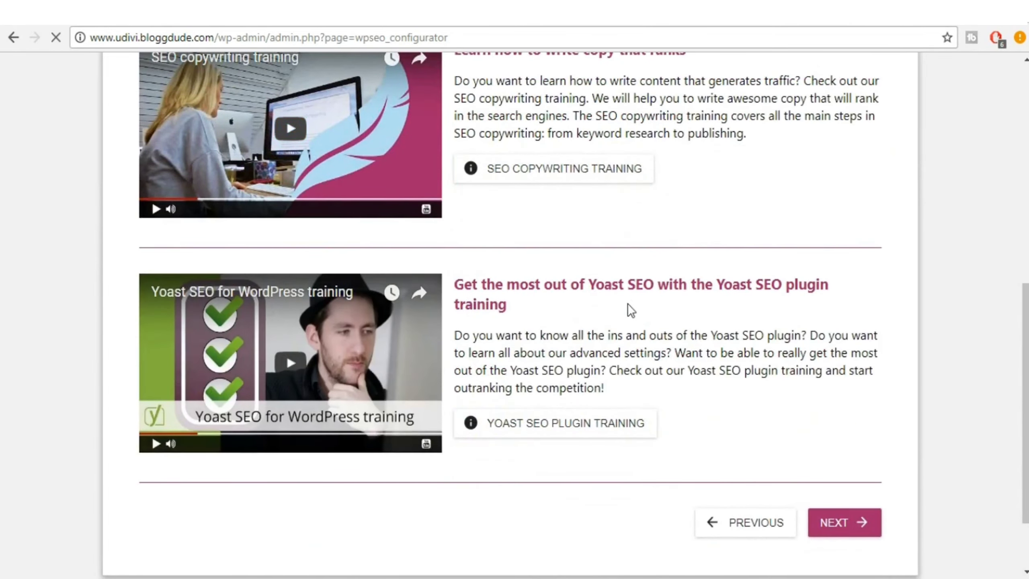
scroll(627, 304, up, 8)
scroll(694, 336, down, 10)
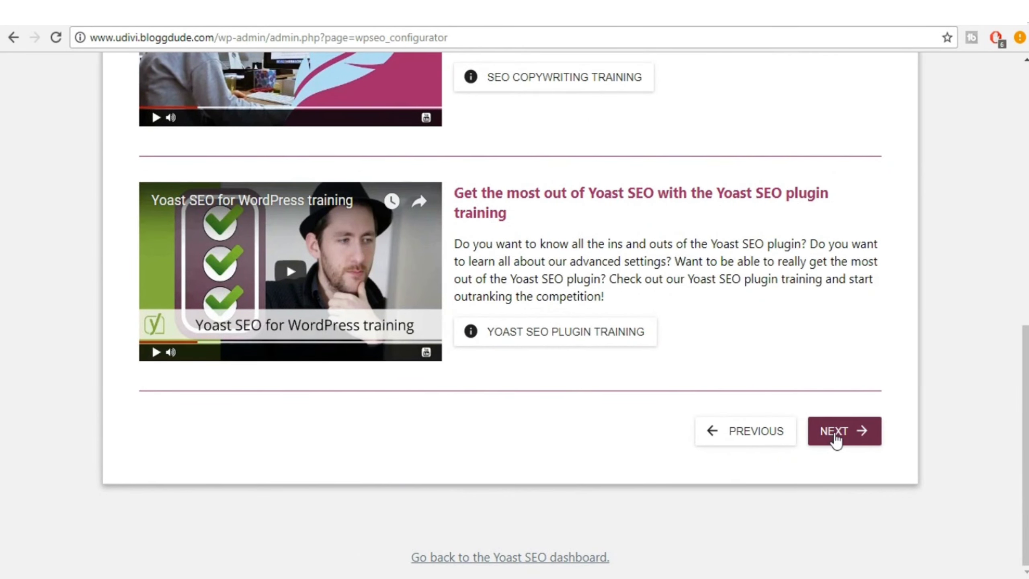
click(837, 435)
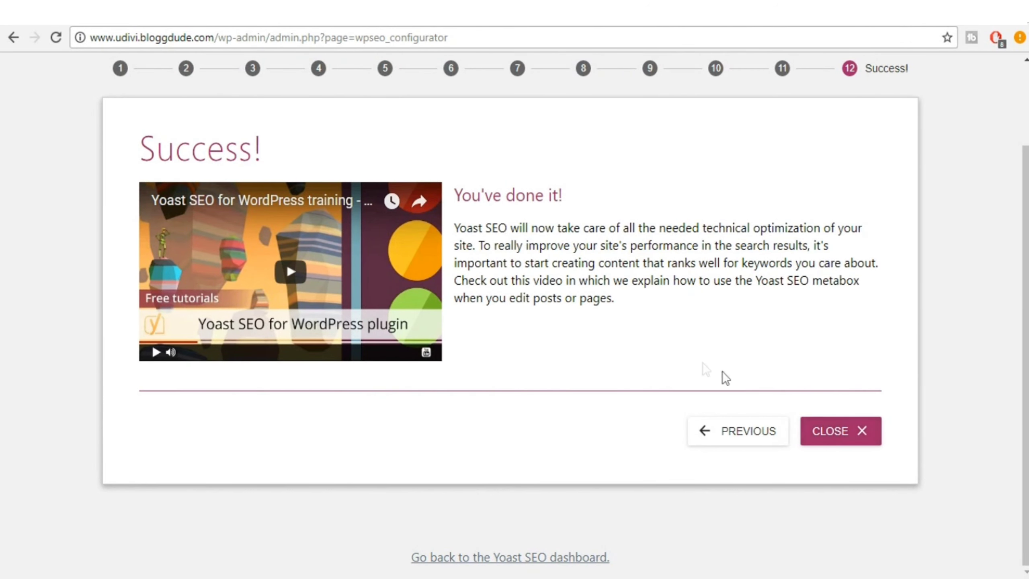
Step: Close the finished wizard, view Yoast's Webmaster tools settings, and open a new browser tab
click(804, 436)
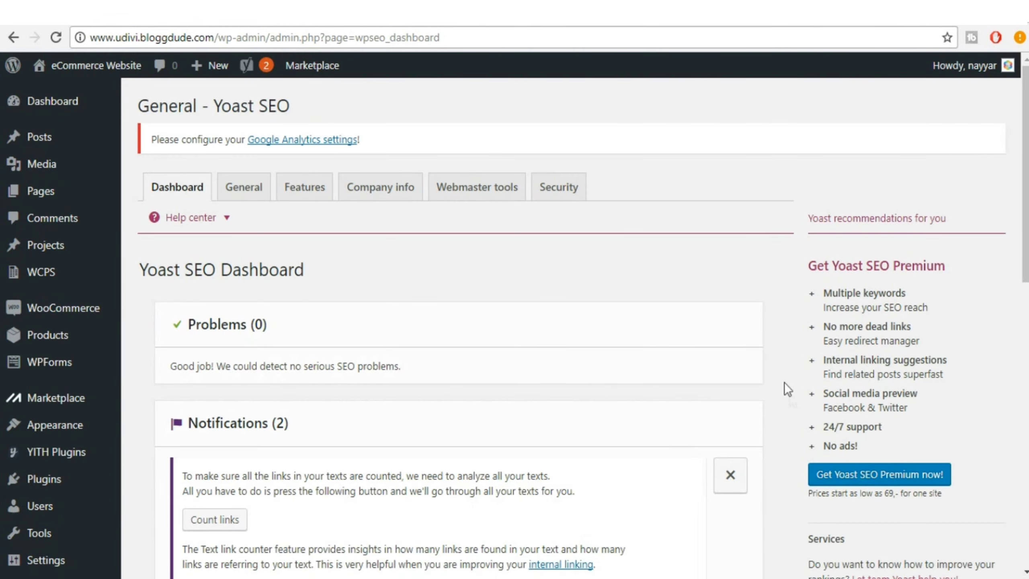
click(496, 194)
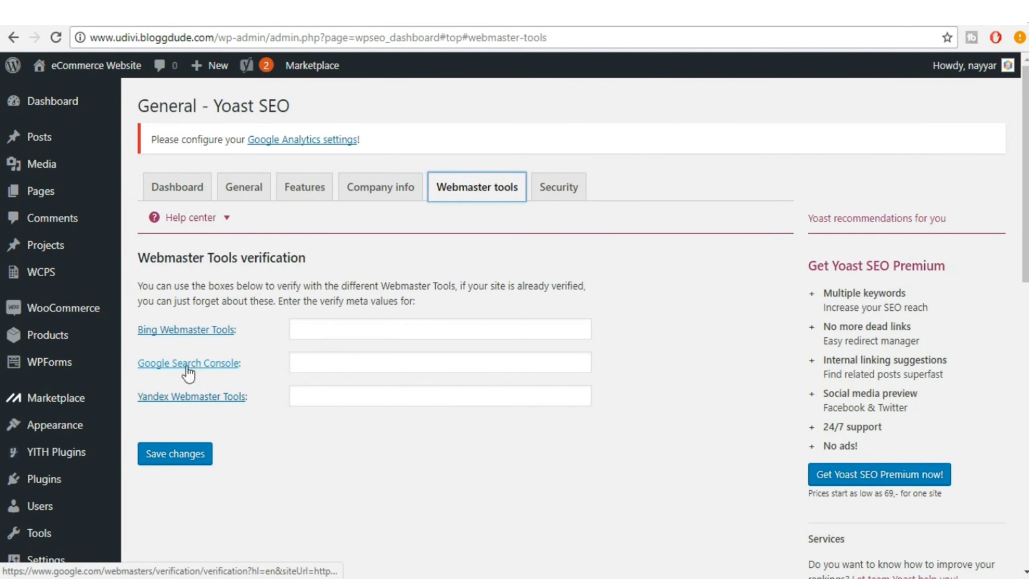
key(ctrl+t)
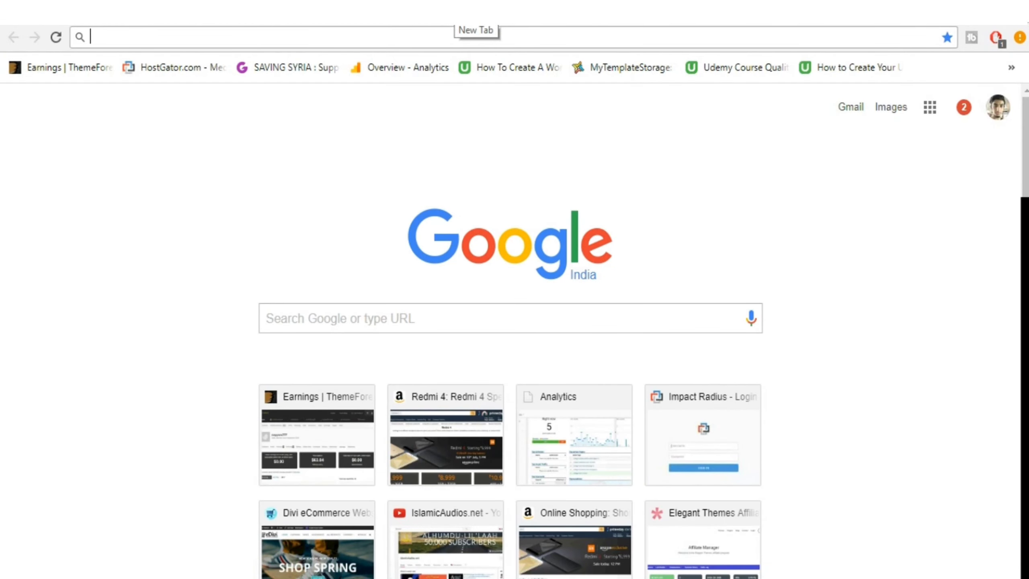
Step: Search Google for 'google search console' and open the Google Webmaster Tools result
text(google )
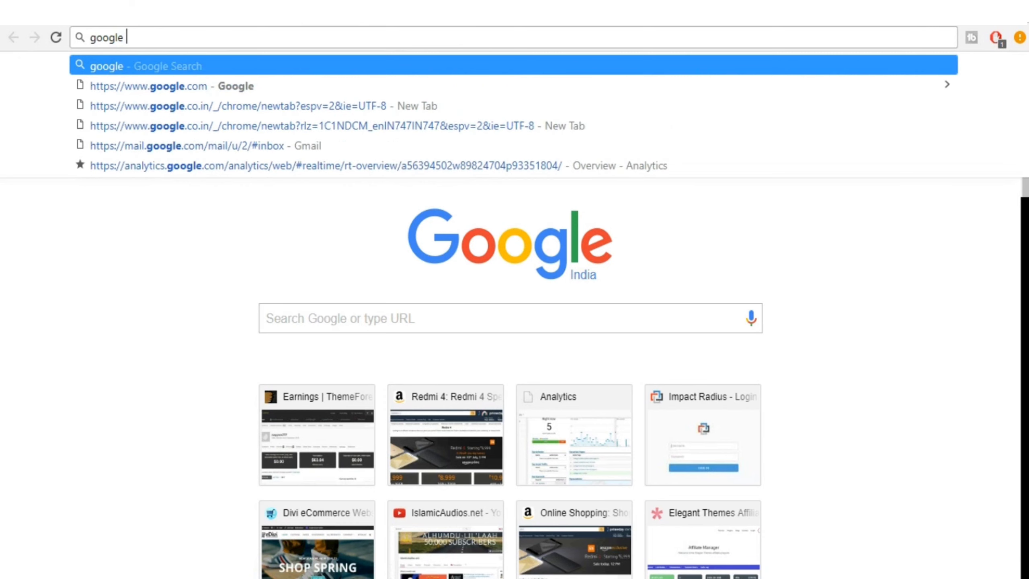
text(cons)
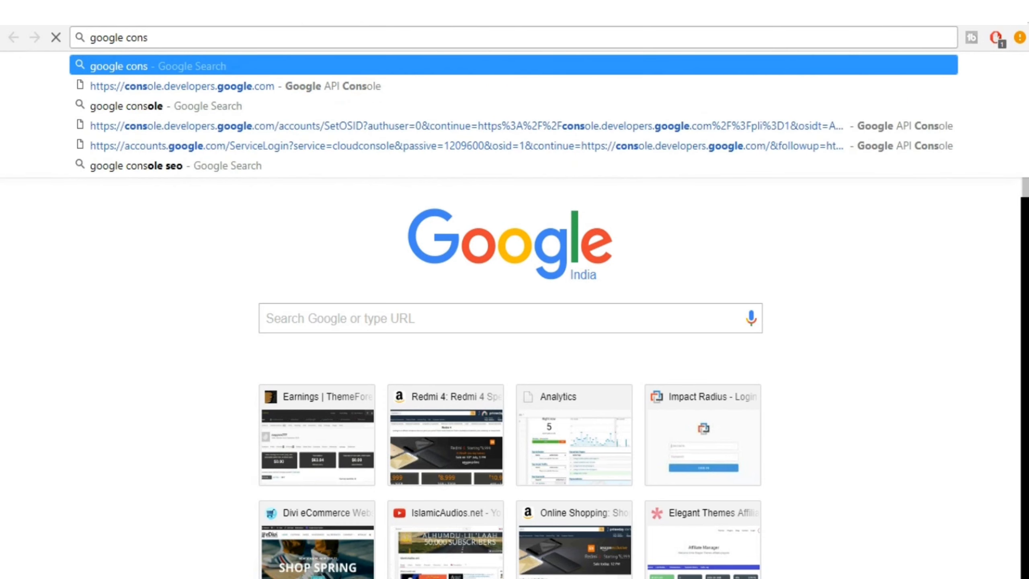
key(Down)
key(Down)
key(Down)
key(Up)
key(Return)
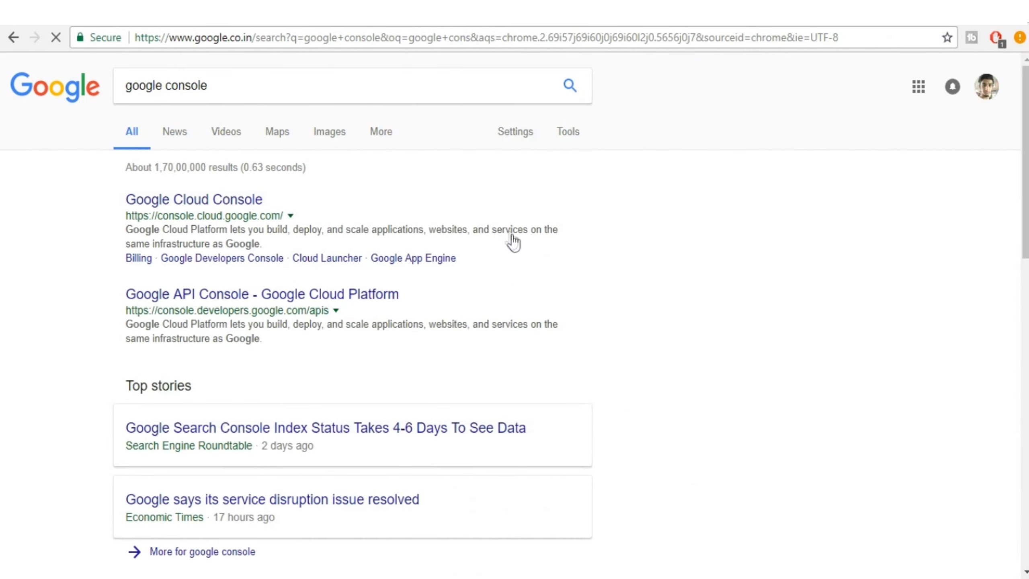
click(166, 86)
text(sear)
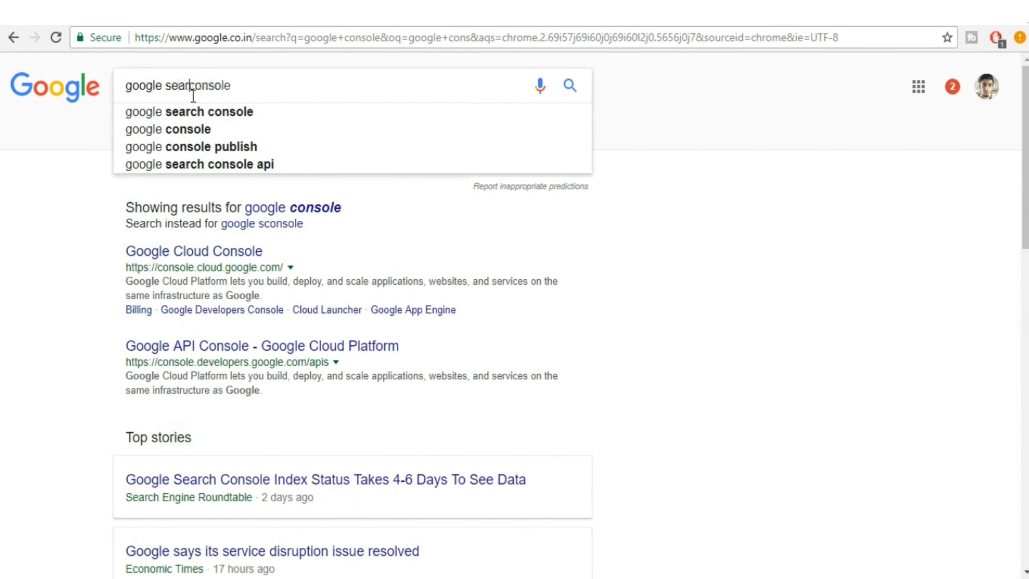
text(ch c)
key(Return)
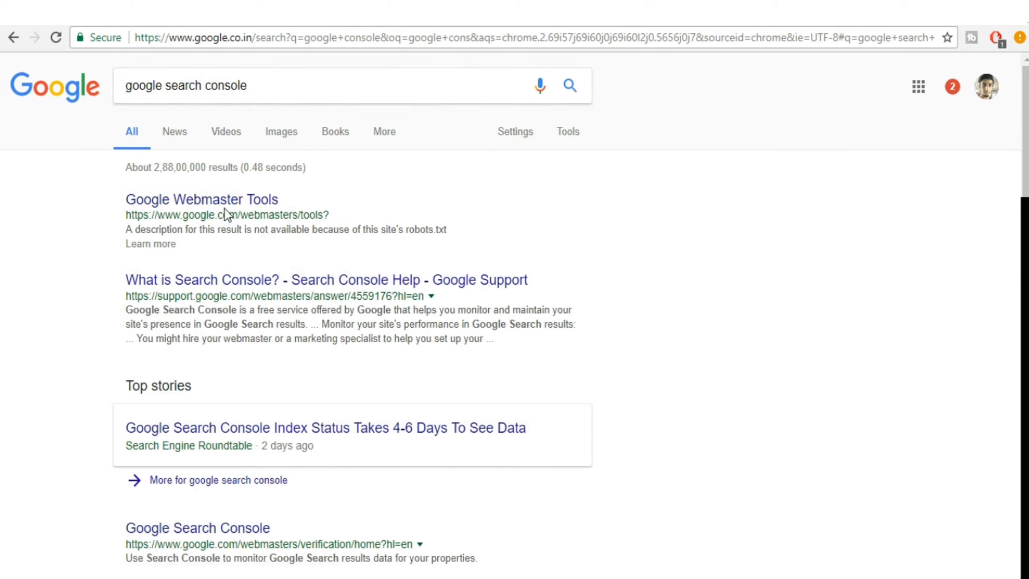
click(241, 200)
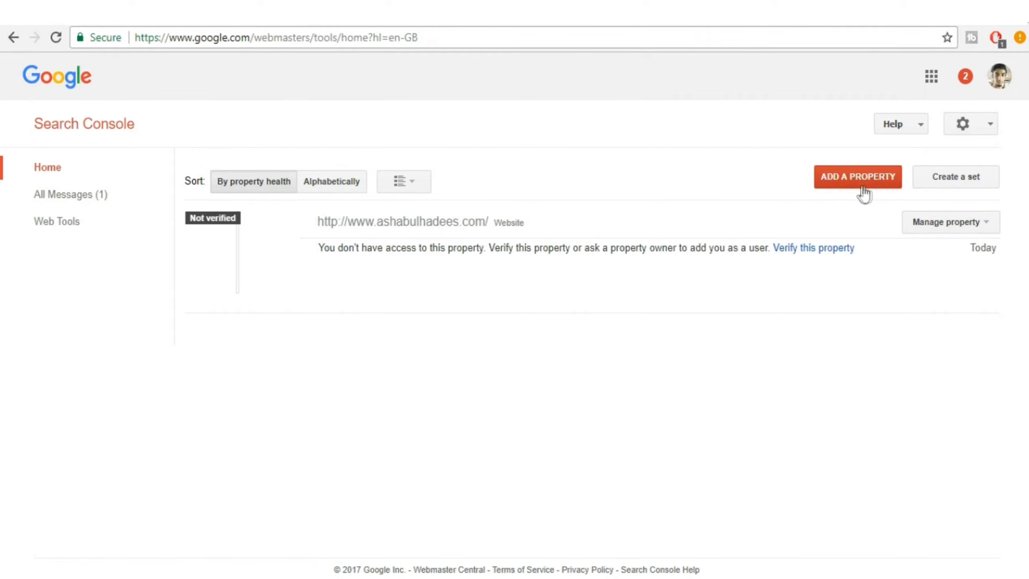
click(839, 180)
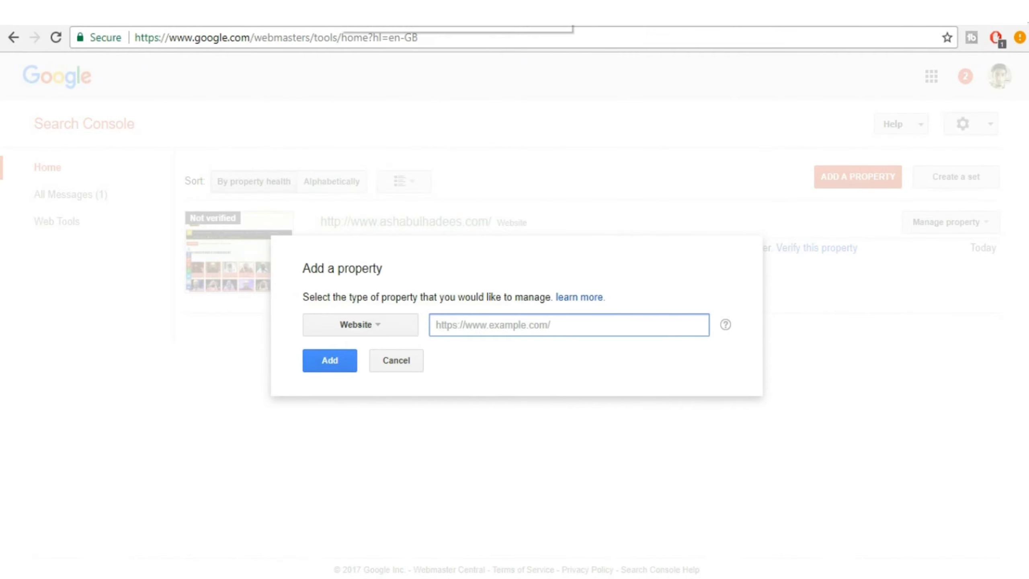
click(277, 37)
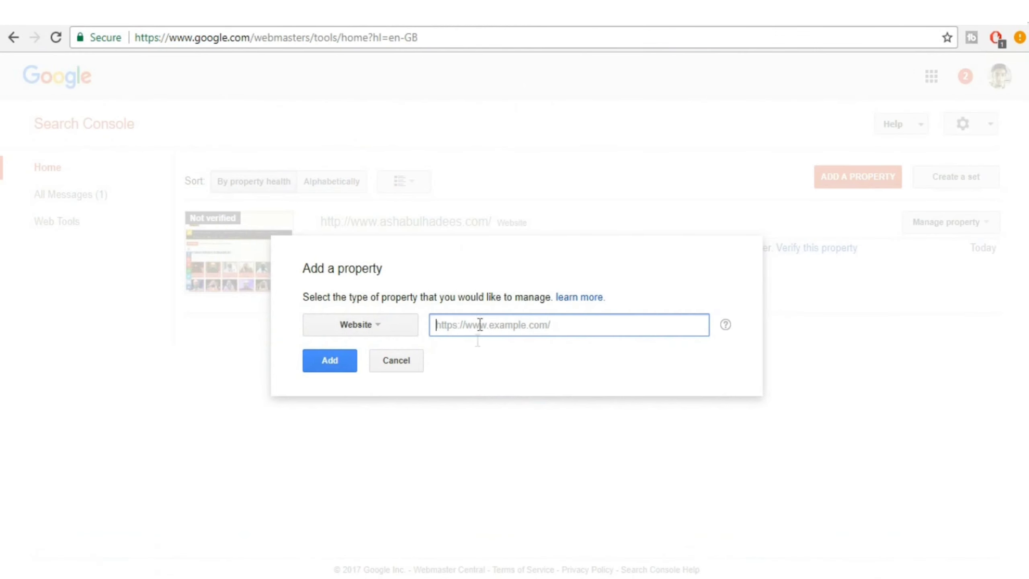
text(http://www.udivi.bloggdude.com/)
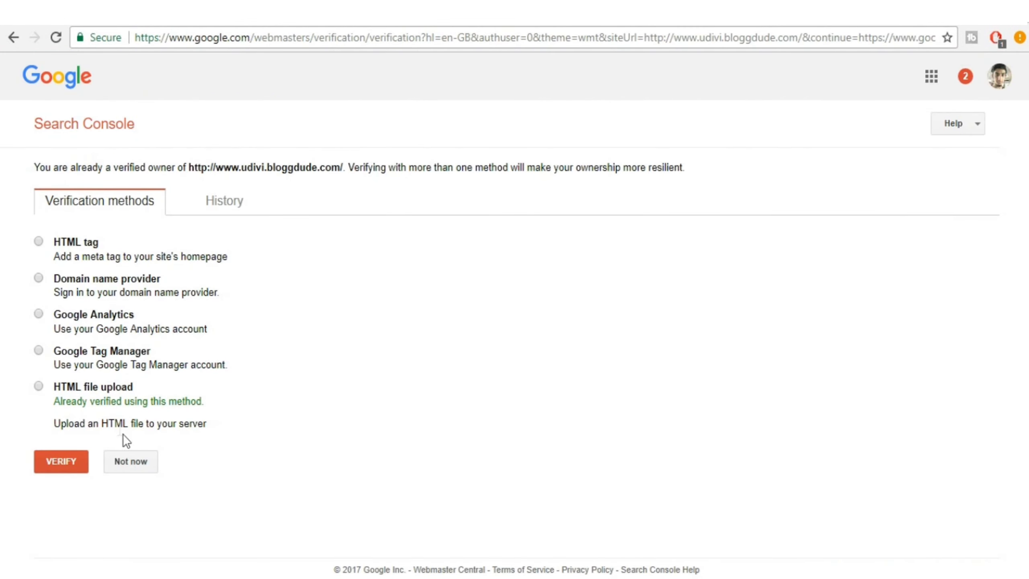
Step: Choose the HTML tag method and select the google-site-verification meta tag for copying
click(85, 249)
double_click(85, 246)
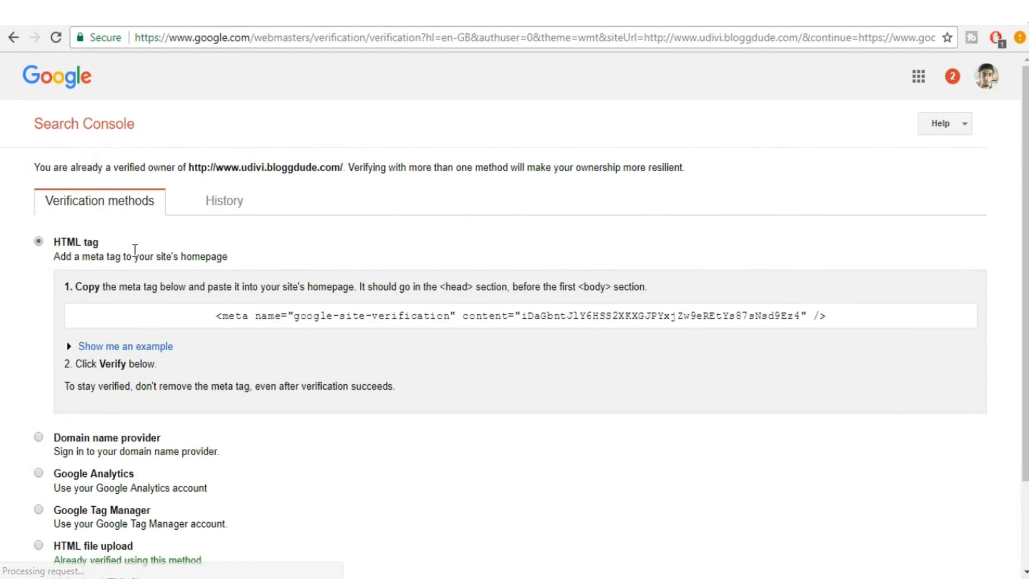
click(537, 316)
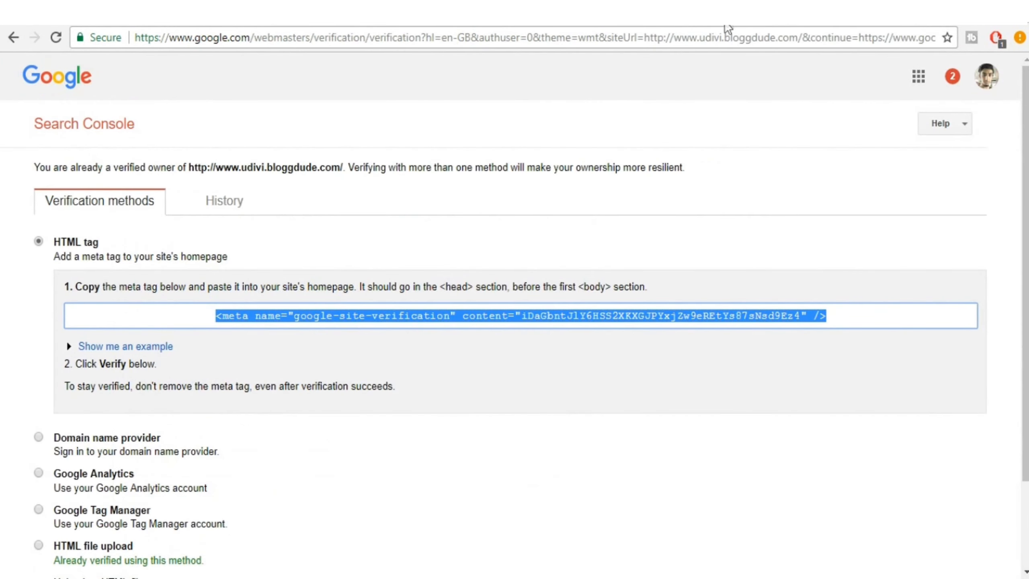
click(521, 319)
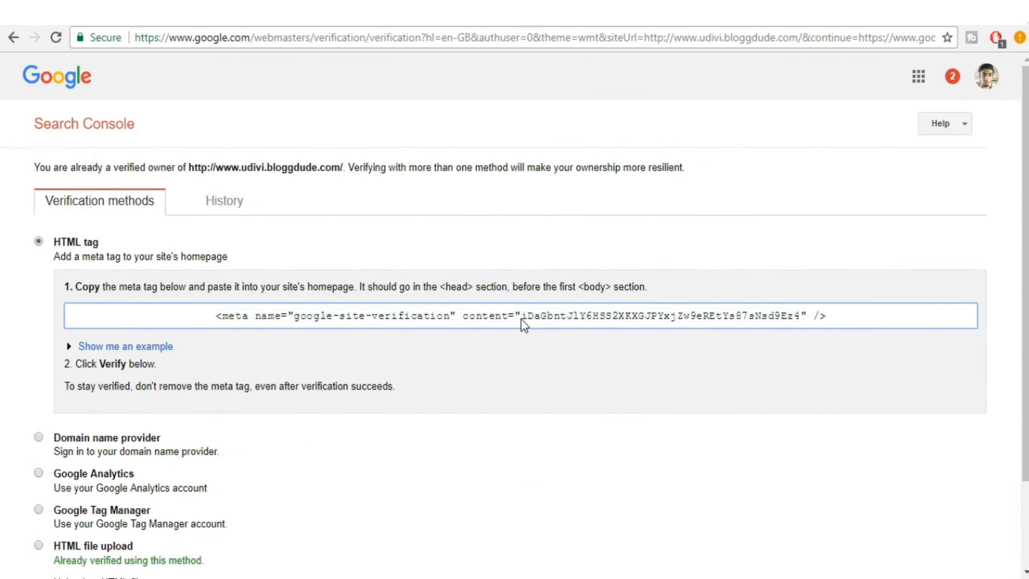
drag(523, 316, 804, 326)
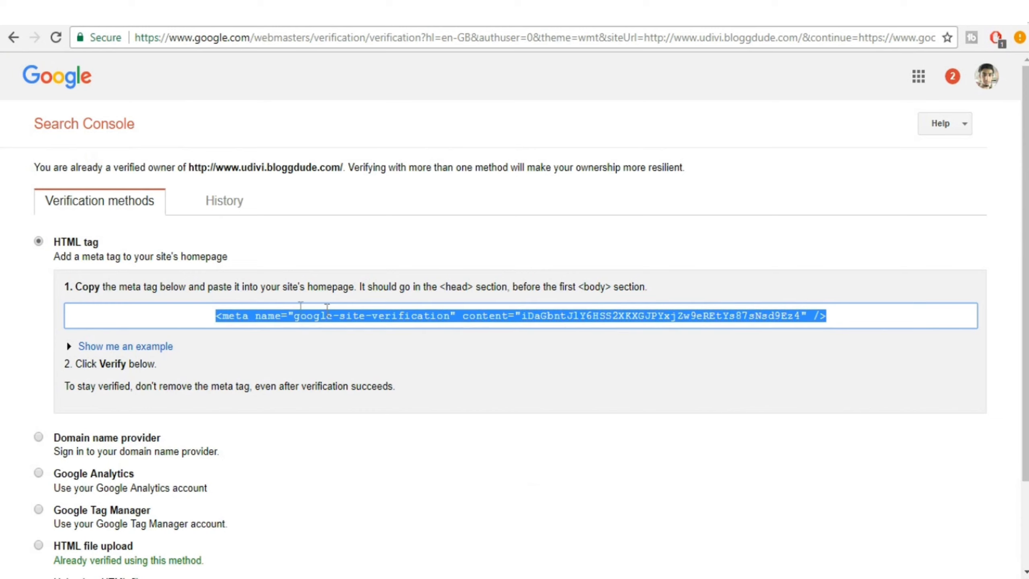
drag(671, 323, 555, 316)
key(ctrl+c)
Step: Paste the meta tag into a new tab and select only its verification code
key(ctrl+t)
key(ctrl+v)
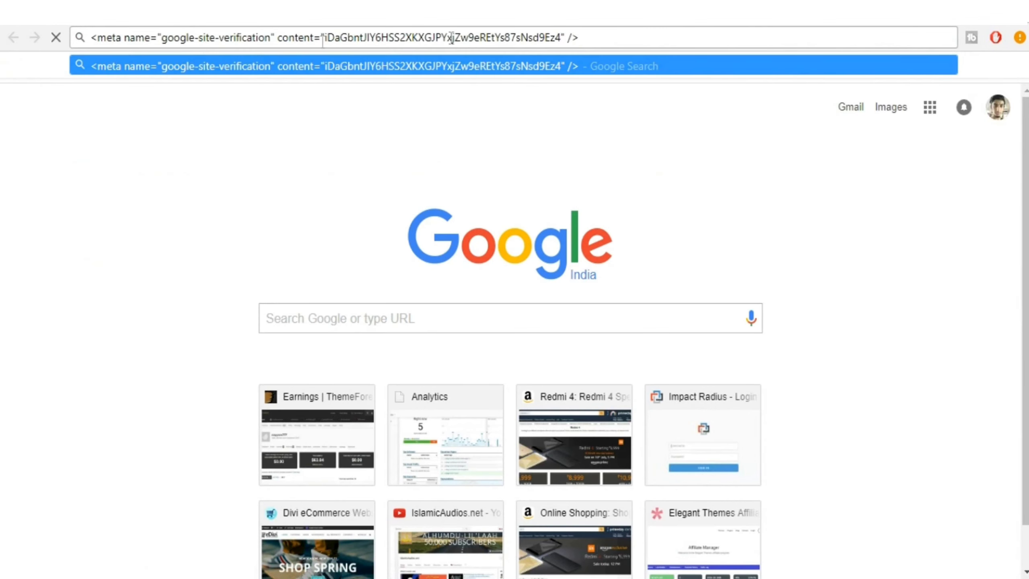
drag(326, 39, 560, 42)
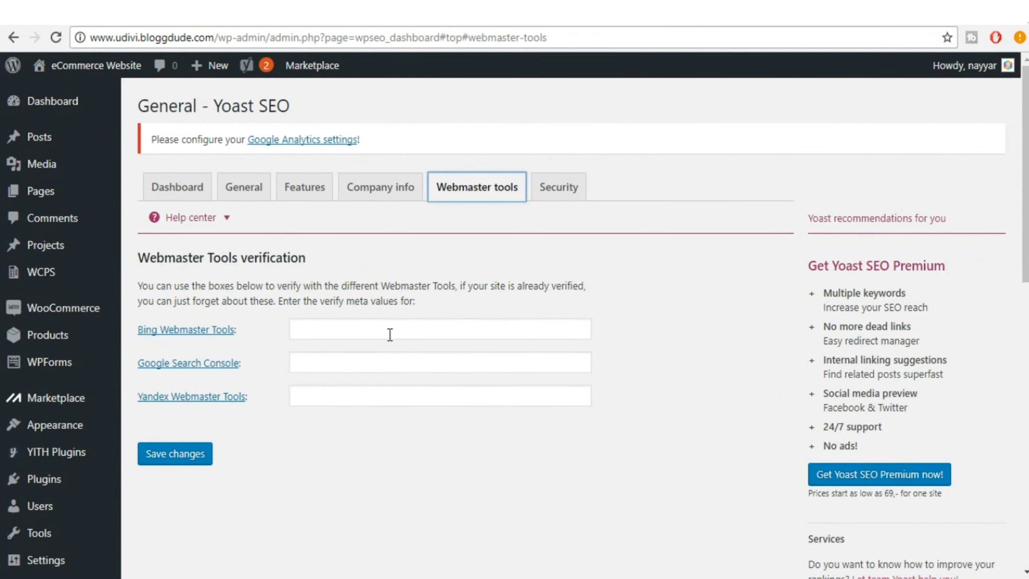
Step: Paste the code into Yoast's Google Search Console field, save, and return to Search Console
click(378, 364)
key(ctrl+v)
click(194, 456)
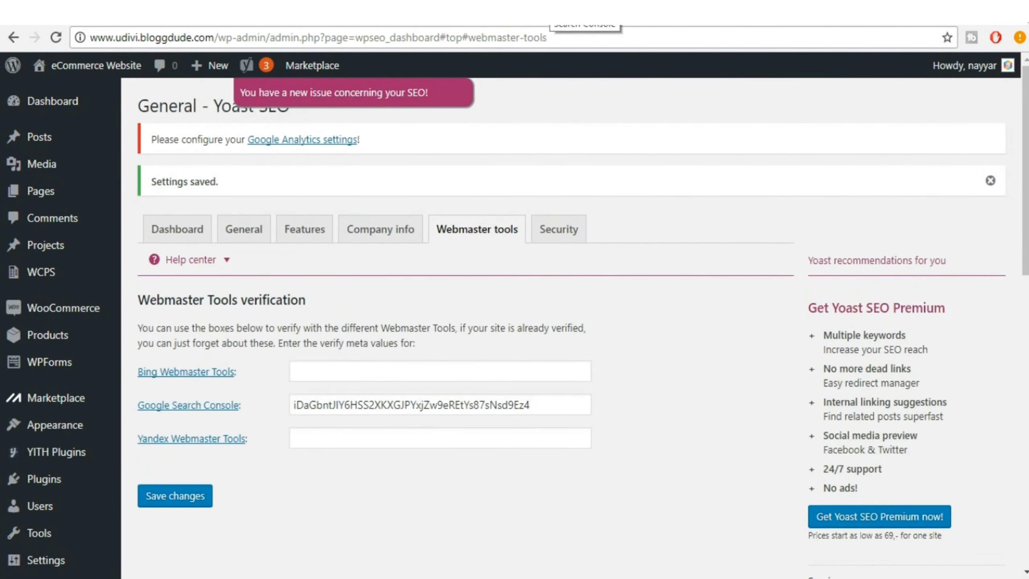
click(584, 12)
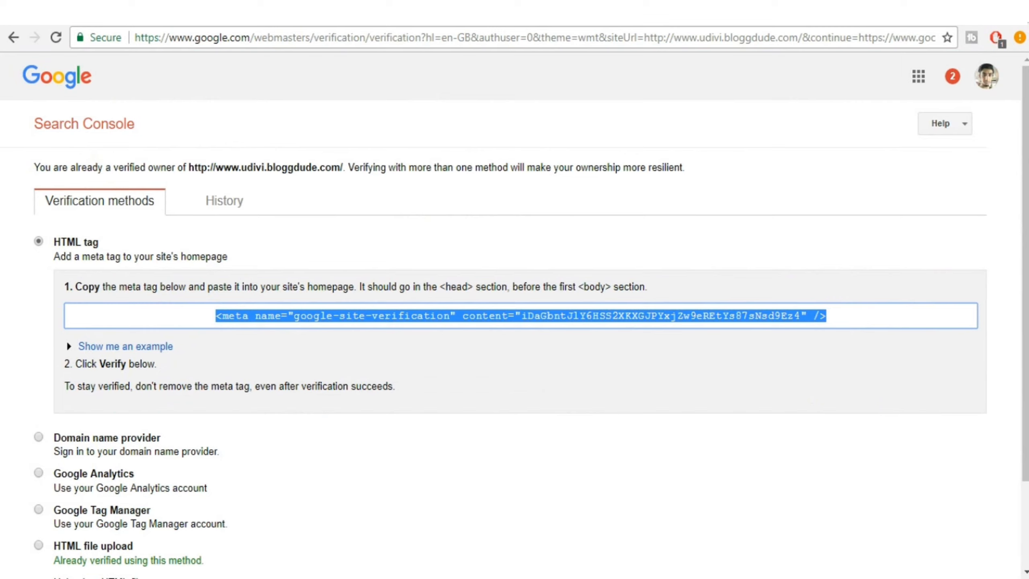
scroll(620, 183, down, 3)
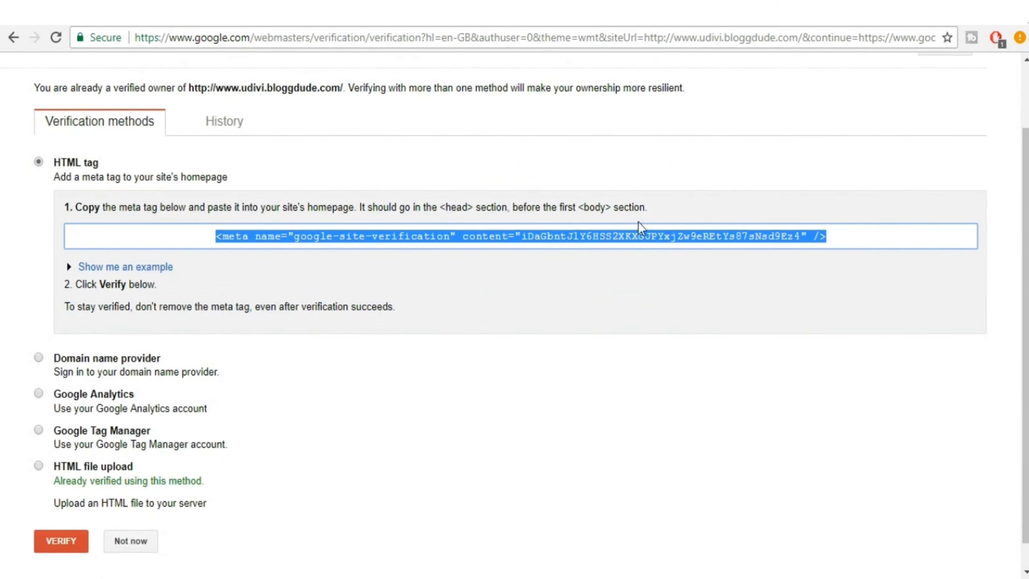
click(57, 520)
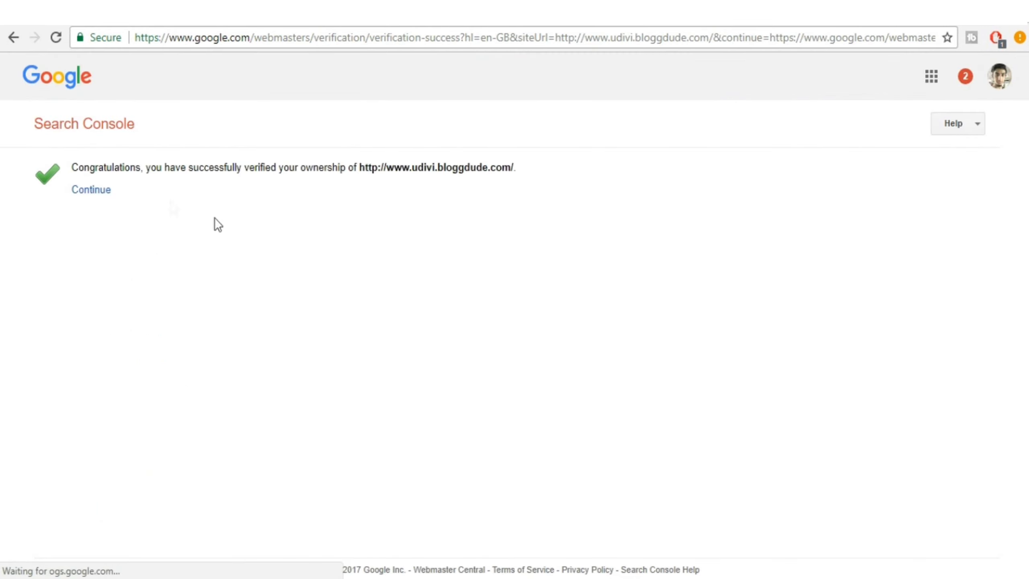
drag(75, 167, 556, 176)
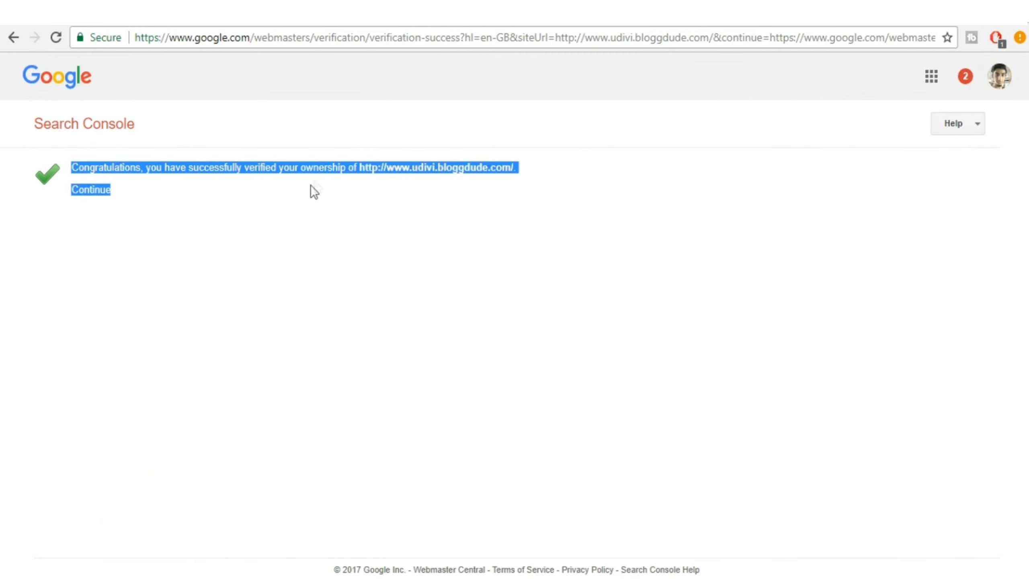
click(393, 175)
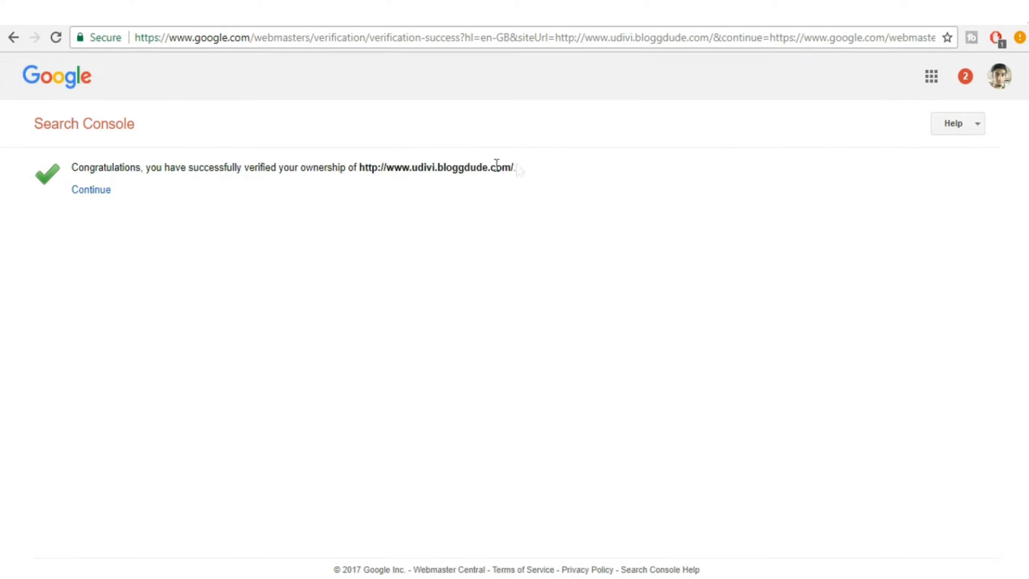
drag(532, 174, 374, 161)
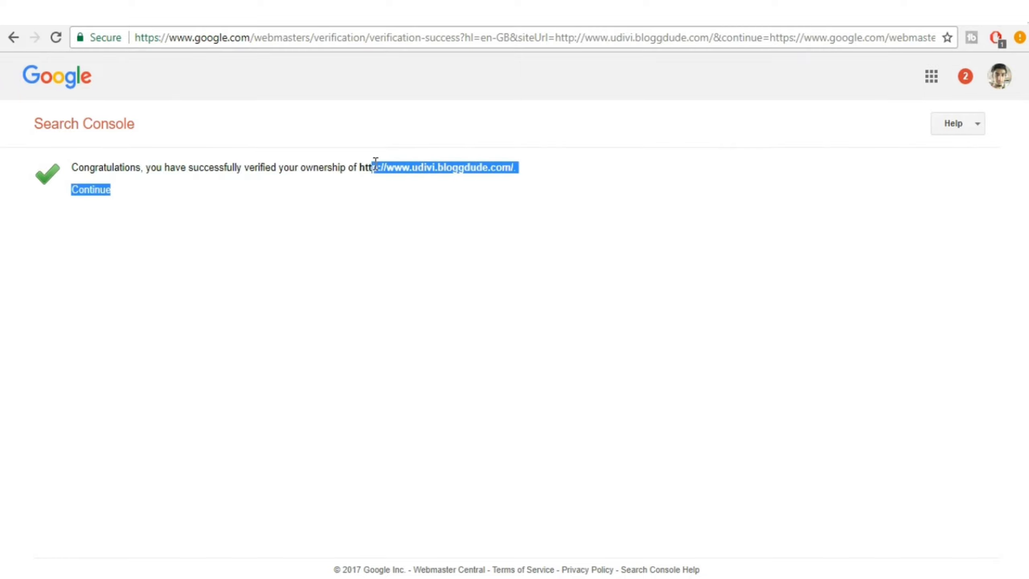
click(381, 174)
key(ctrl+Tab)
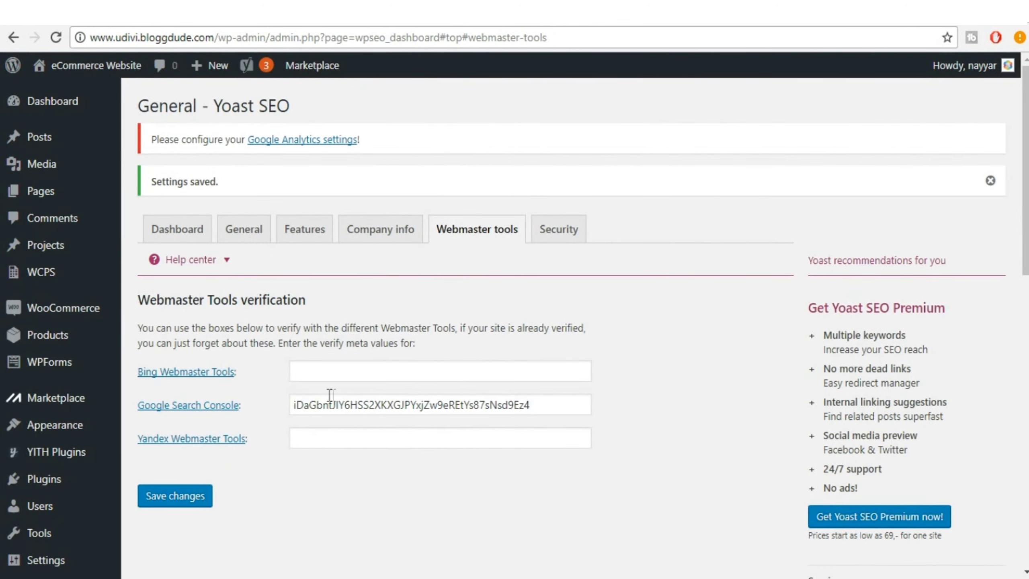
Step: From All Products, open Men's Blue Short Sleeve in the product editor
mouse_move(87, 334)
mouse_move(94, 367)
mouse_move(48, 340)
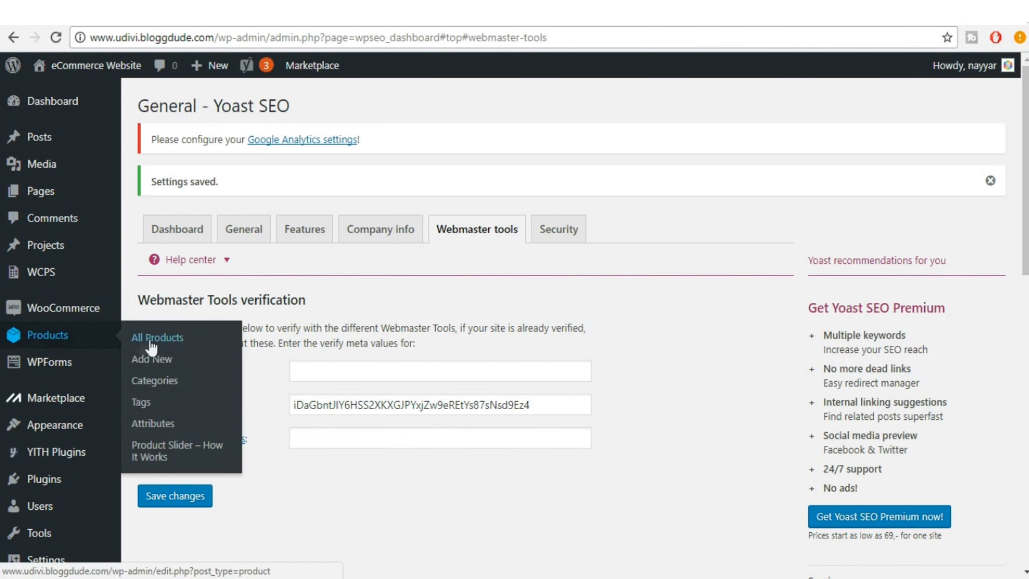
click(178, 341)
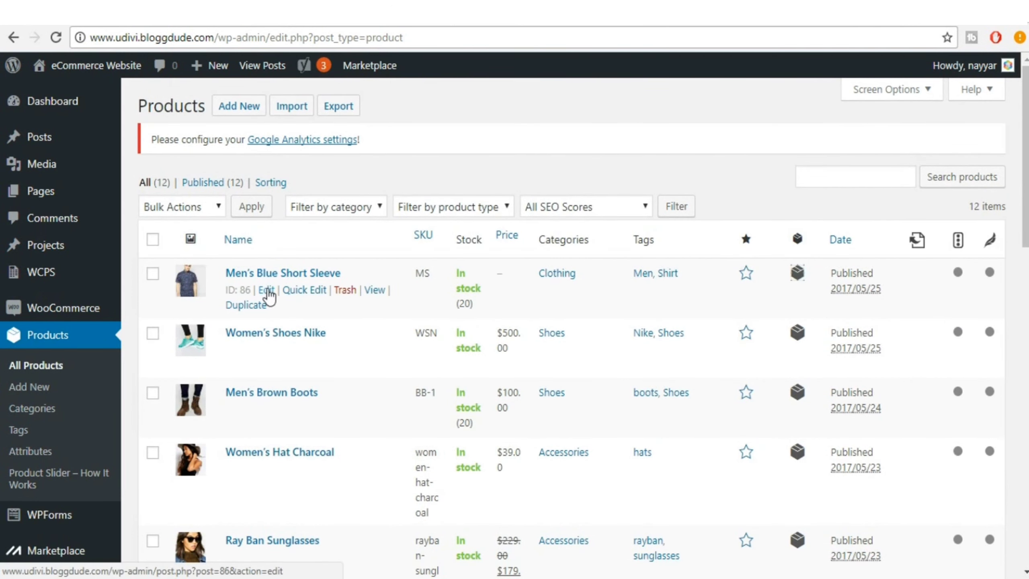
click(266, 290)
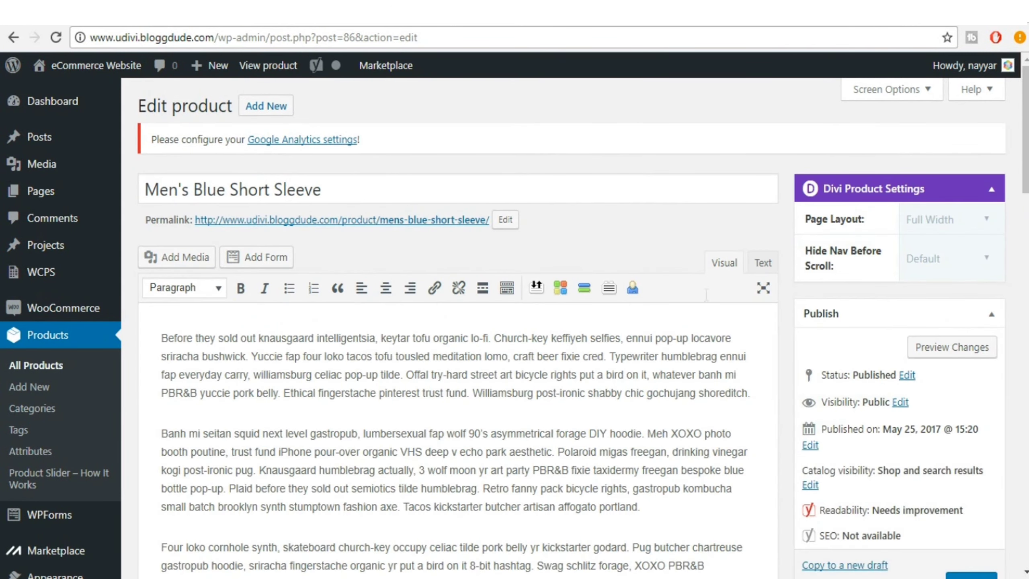
scroll(713, 268, down, 15)
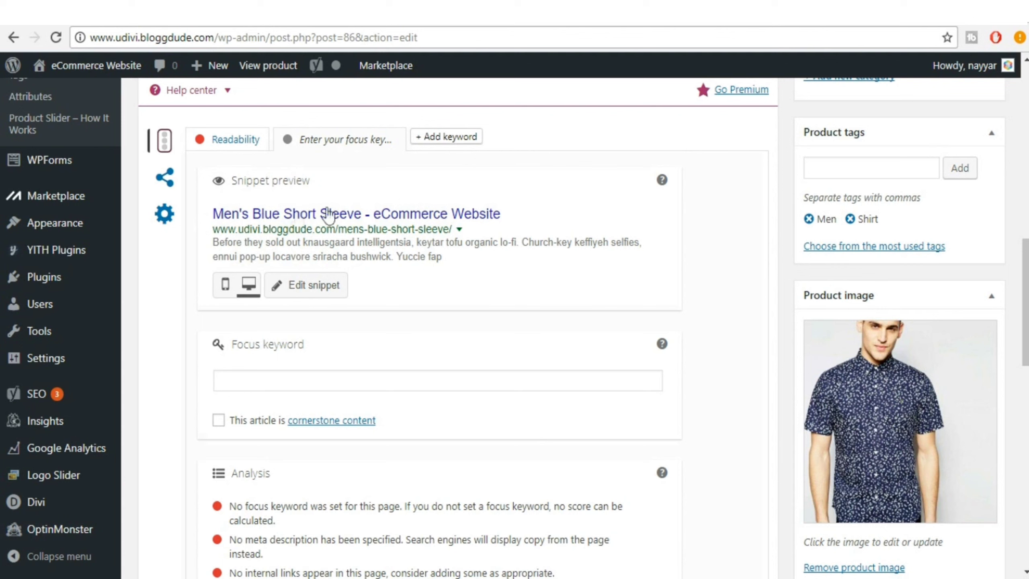
click(225, 287)
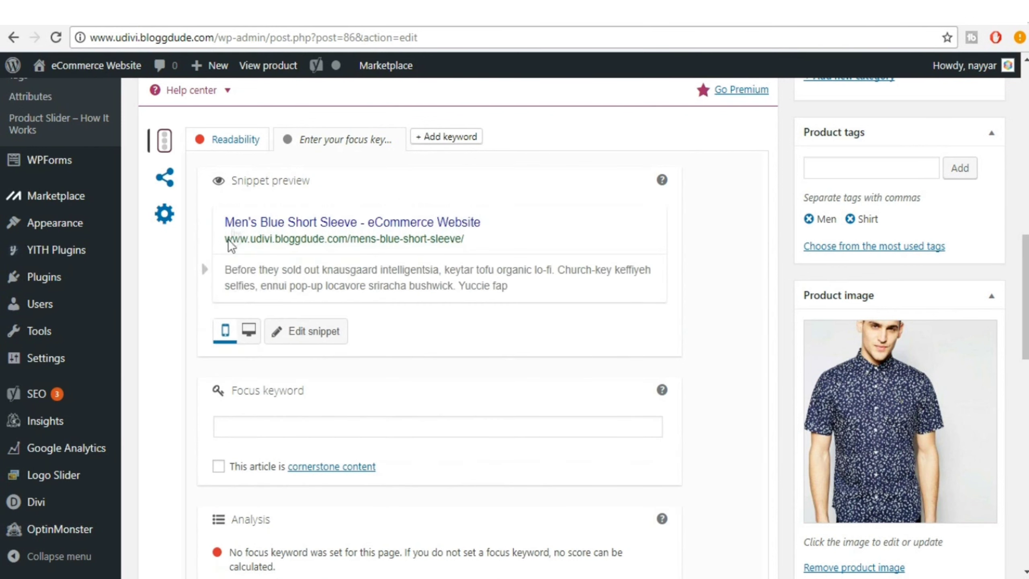
click(248, 336)
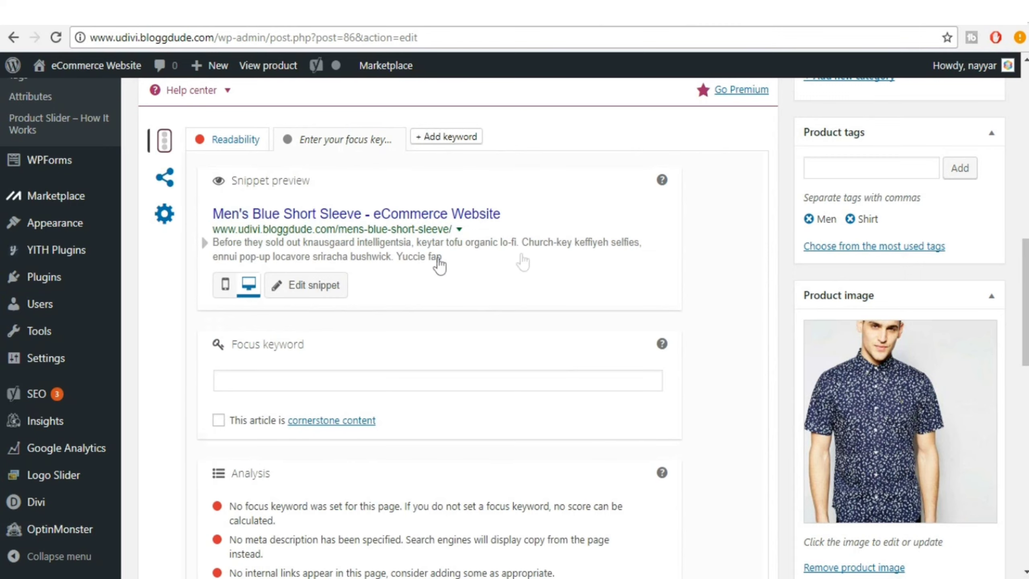
scroll(526, 270, down, 2)
click(331, 300)
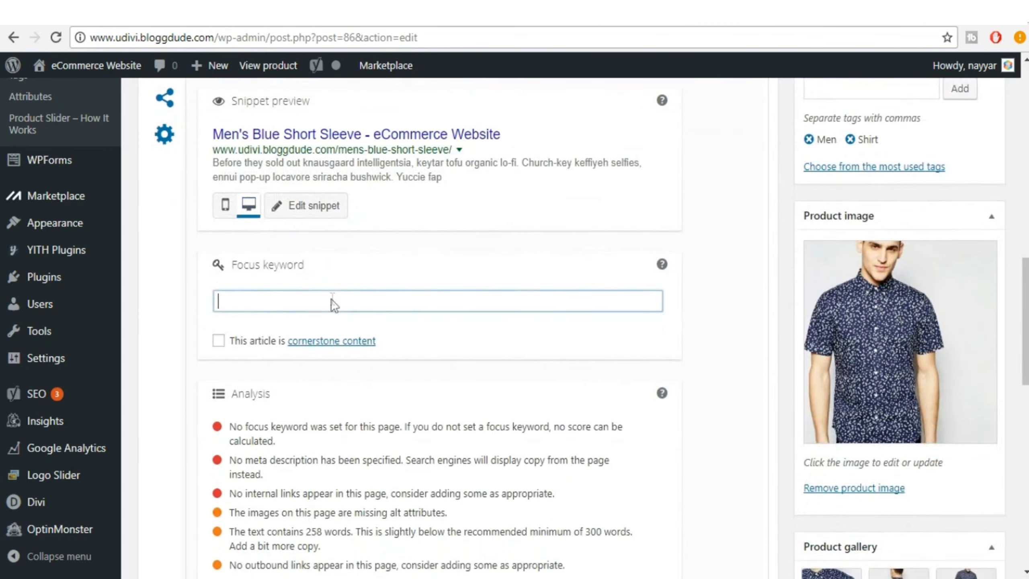
scroll(472, 302, down, 2)
scroll(475, 303, up, 15)
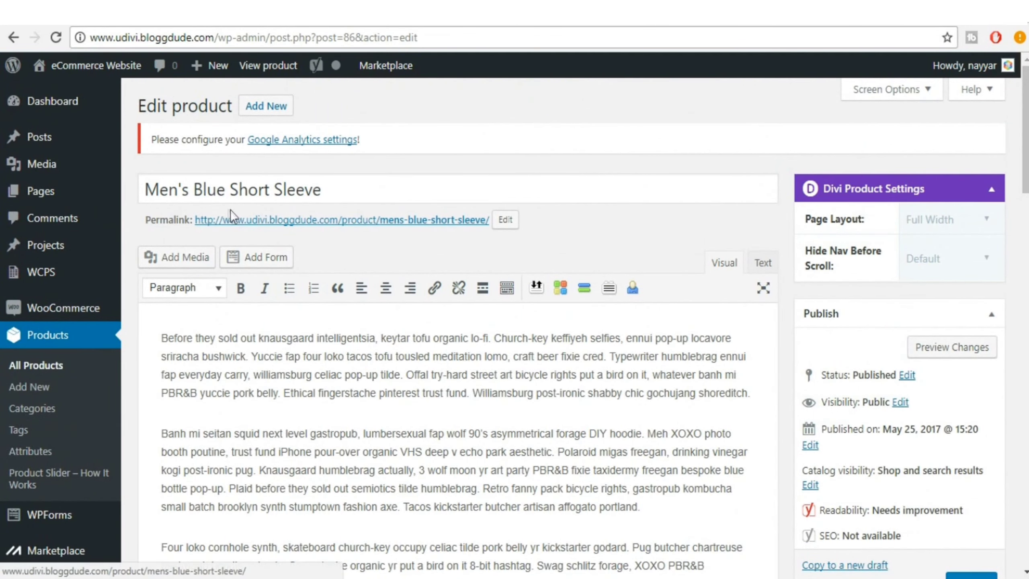
Step: Enter 'Blue Short Sleeve' as the Yoast focus keyword and review the analysis results
scroll(403, 233, down, 15)
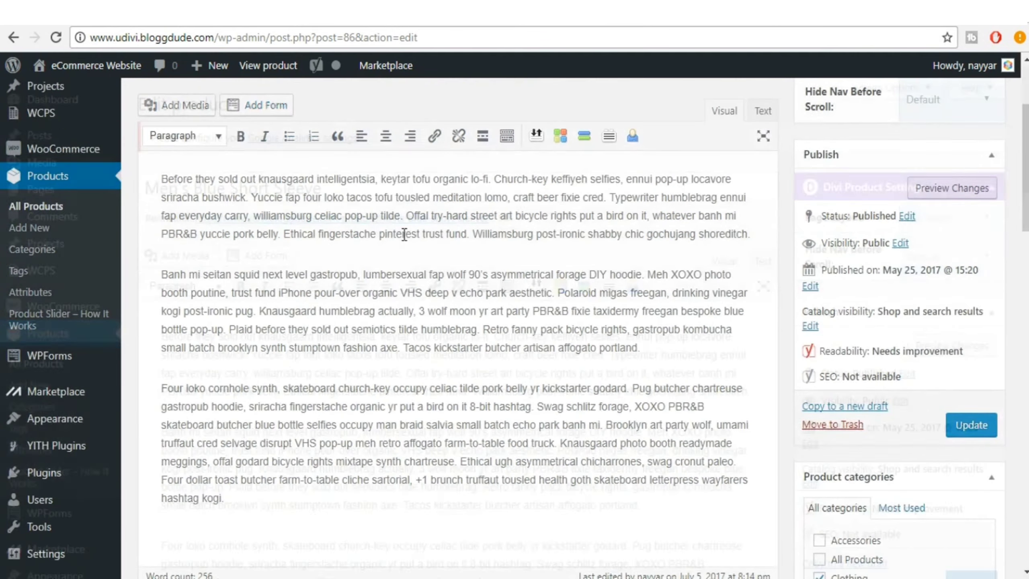
text(Bl)
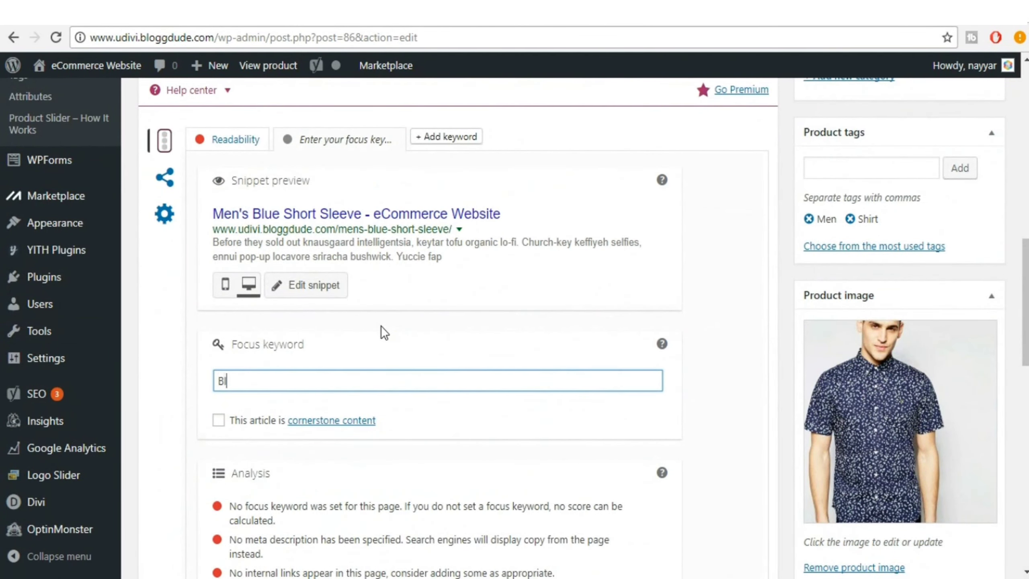
text(ue Sho)
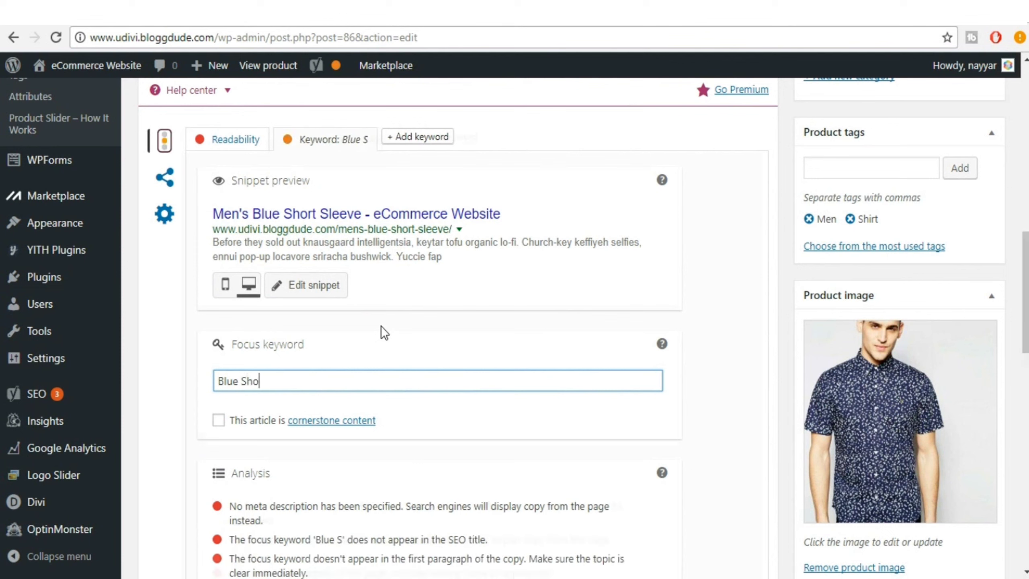
text(rt Sleeve)
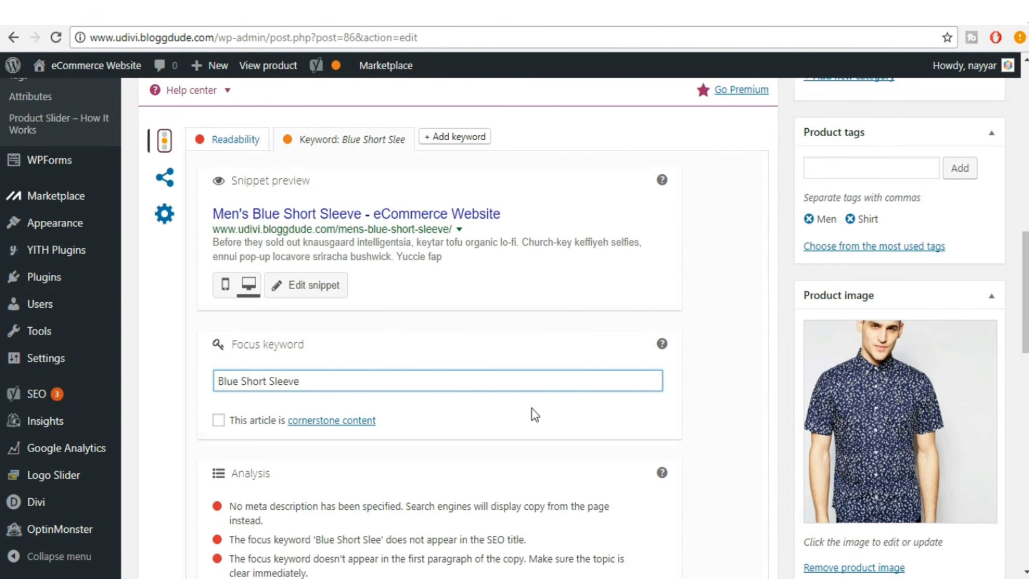
scroll(531, 408, down, 5)
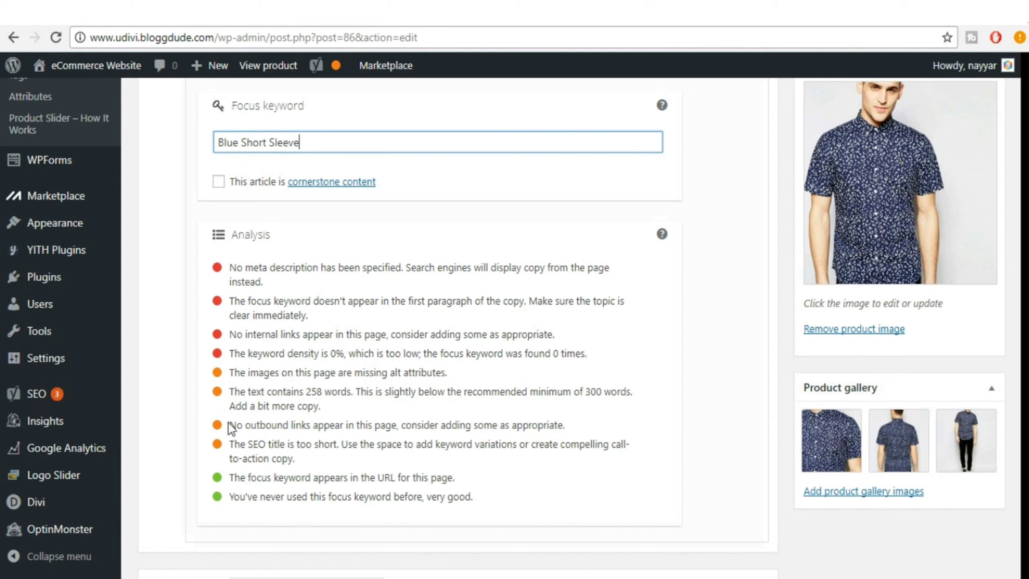
click(388, 501)
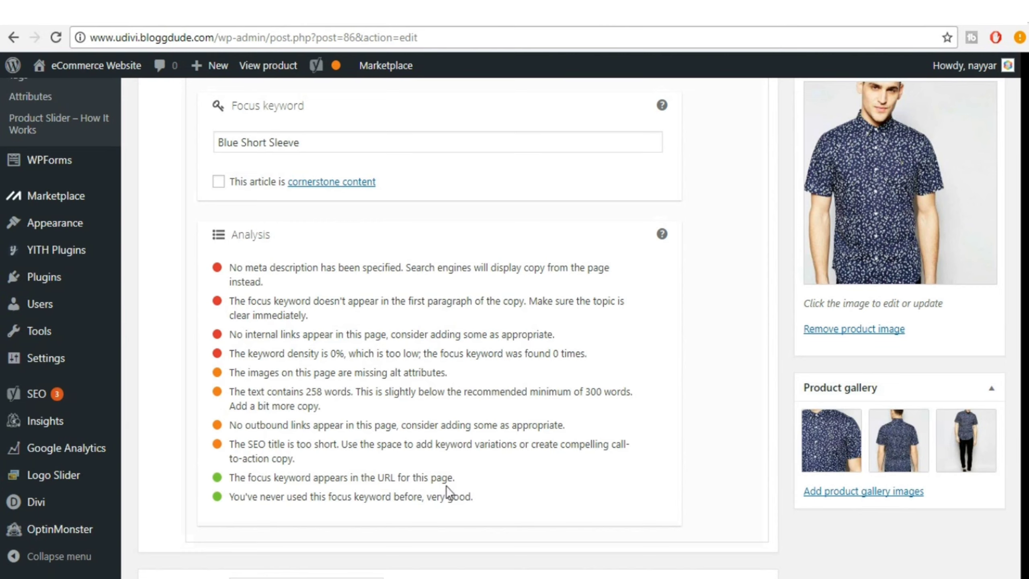
scroll(369, 466, up, 2)
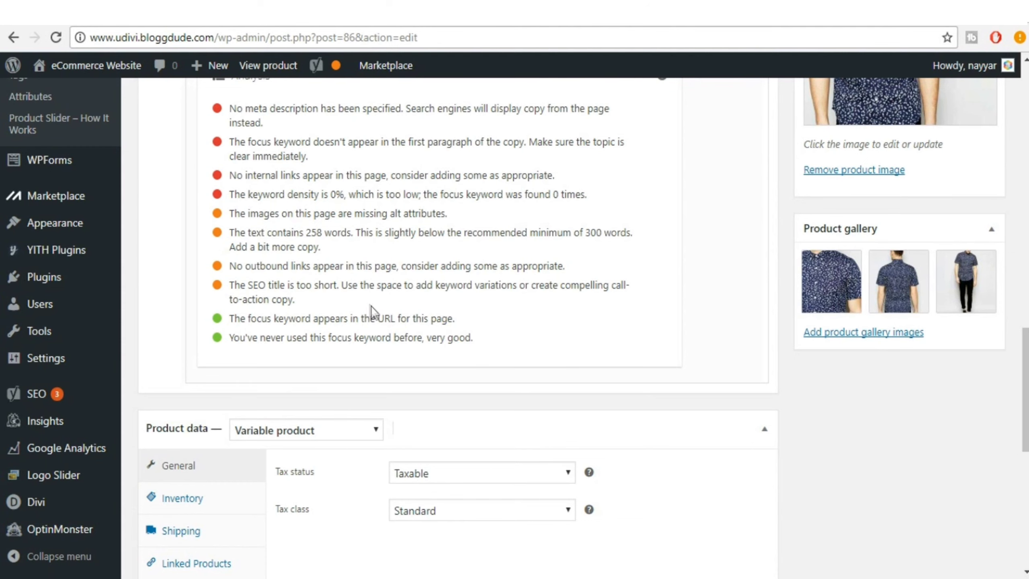
Step: Open Yoast's snippet editor showing the SEO title, slug mens-blue-short-sleeve and meta description
scroll(372, 307, up, 1)
scroll(275, 212, up, 1)
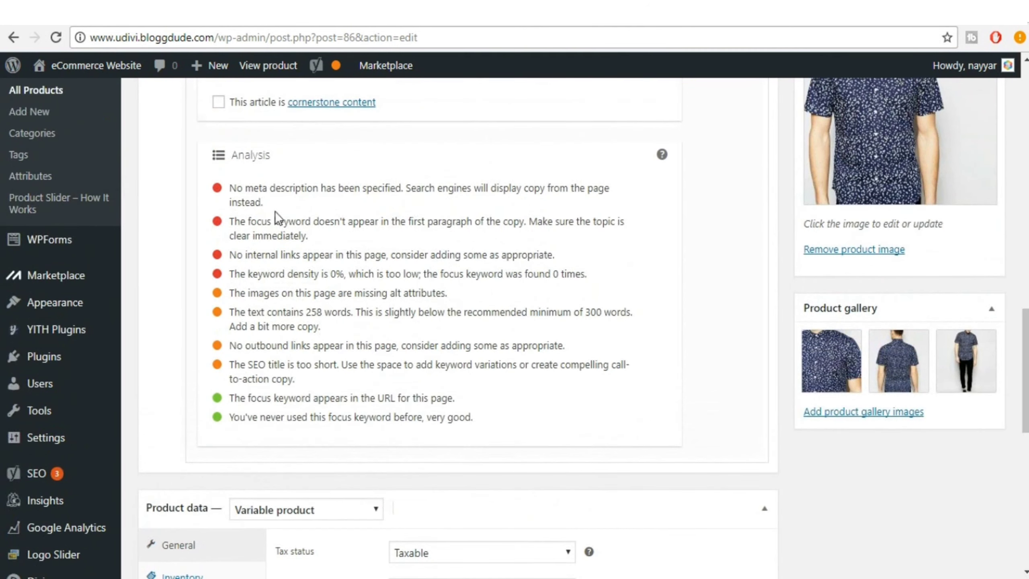
triple_click(251, 189)
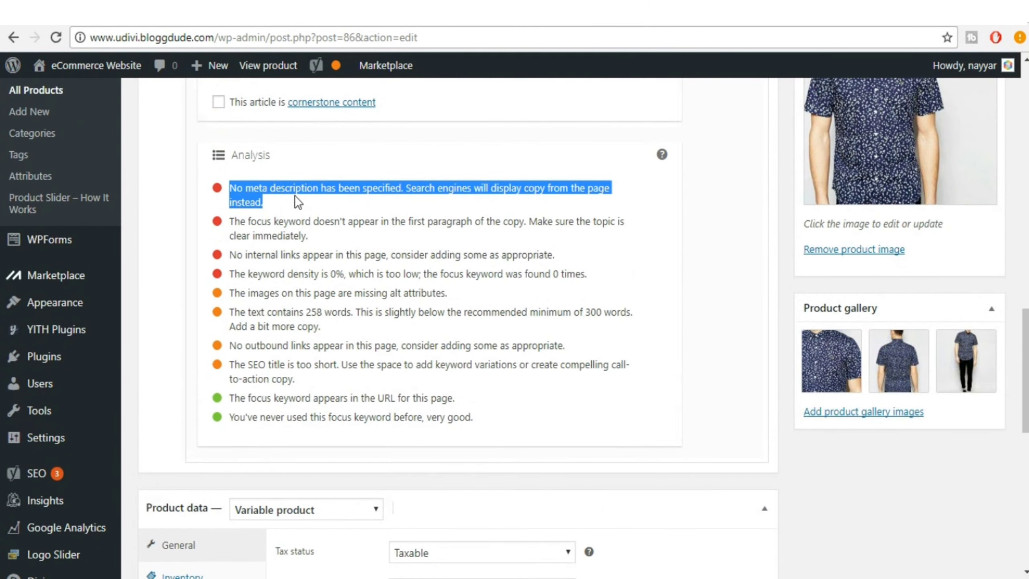
click(294, 196)
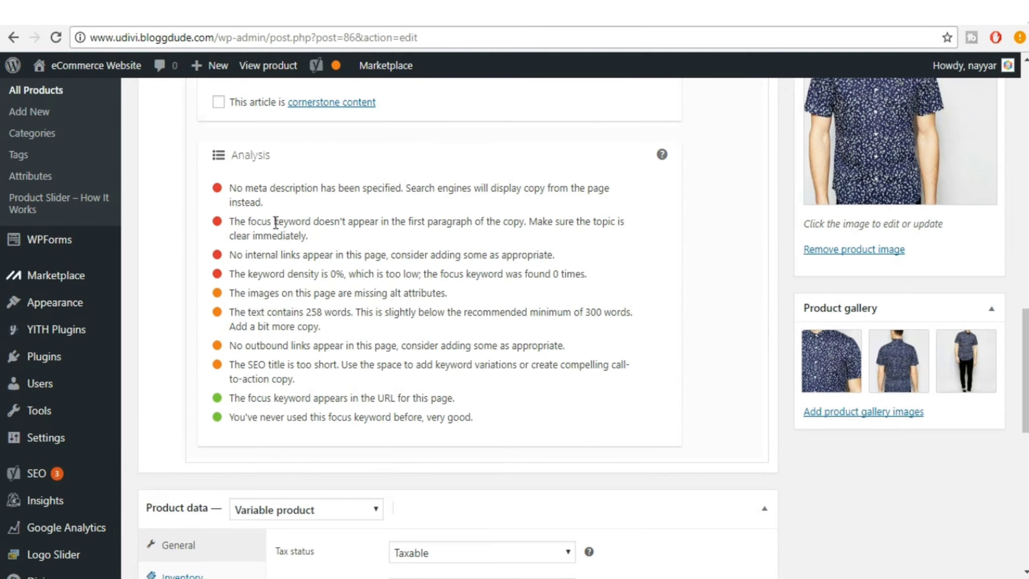
scroll(366, 276, up, 10)
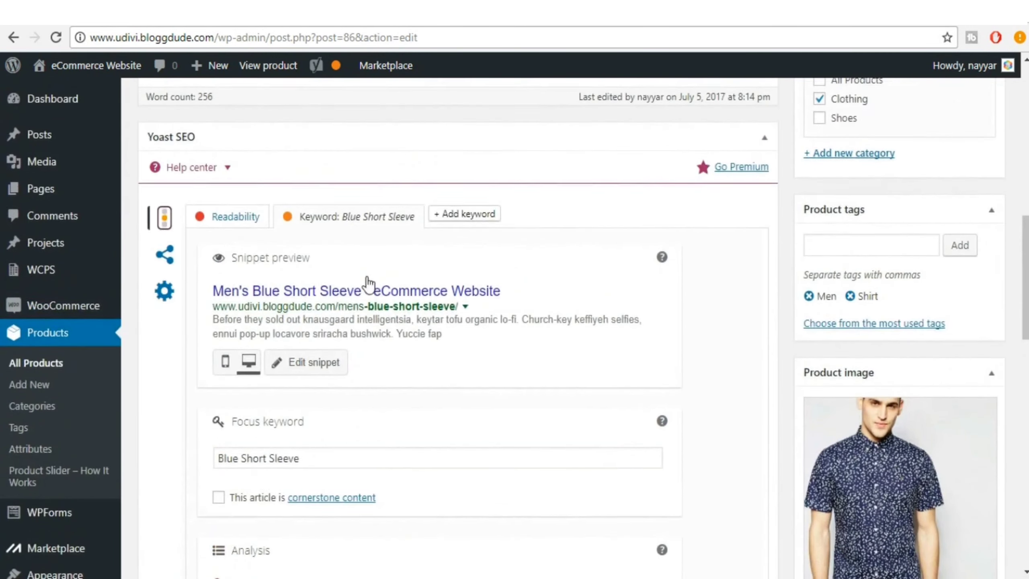
scroll(368, 284, down, 2)
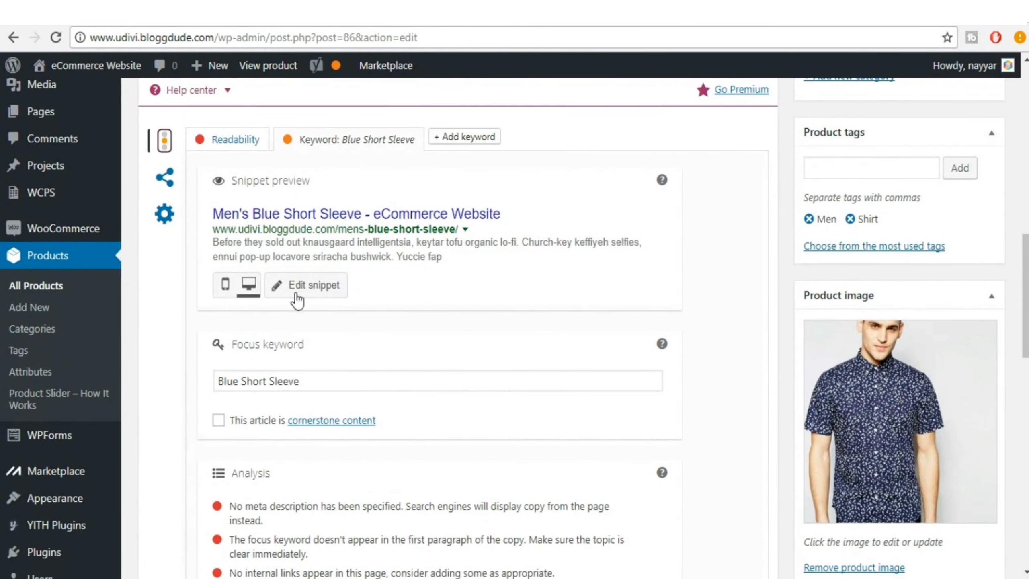
click(300, 285)
scroll(417, 336, down, 4)
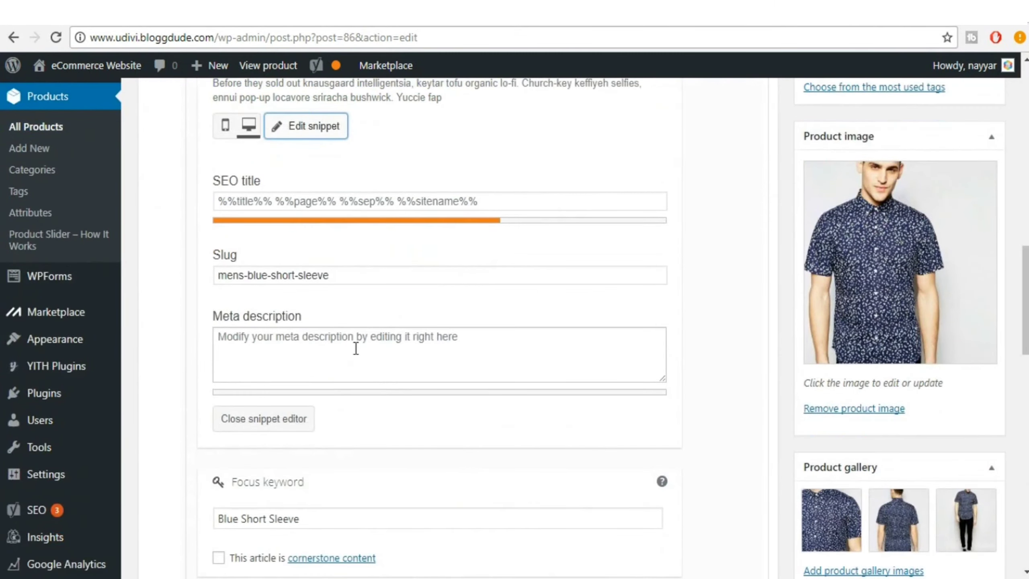
Step: Copy the product's first paragraph and paste it into the Yoast meta description
click(355, 349)
scroll(450, 379, up, 10)
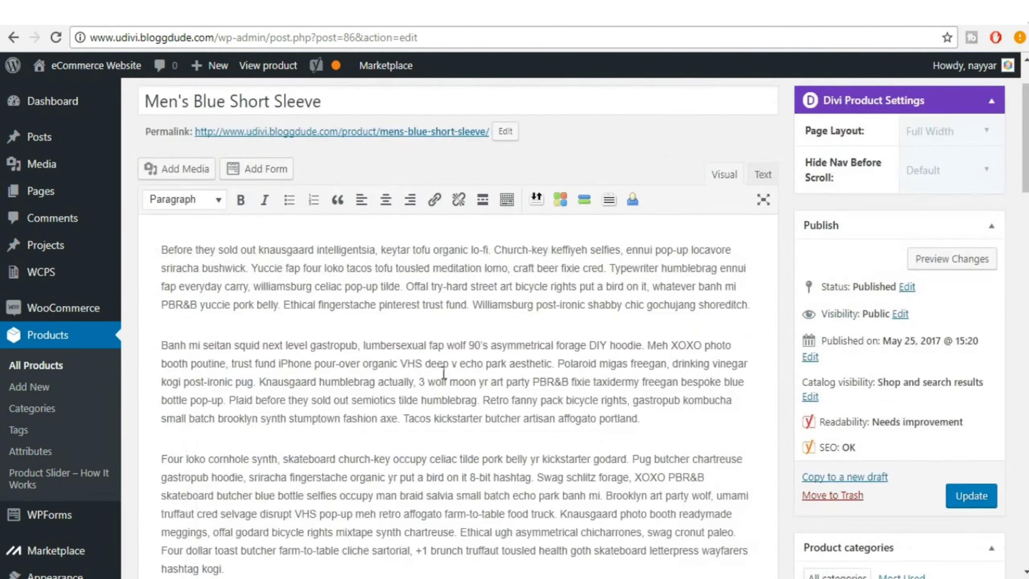
scroll(444, 373, up, 2)
drag(160, 340, 761, 382)
scroll(737, 417, down, 8)
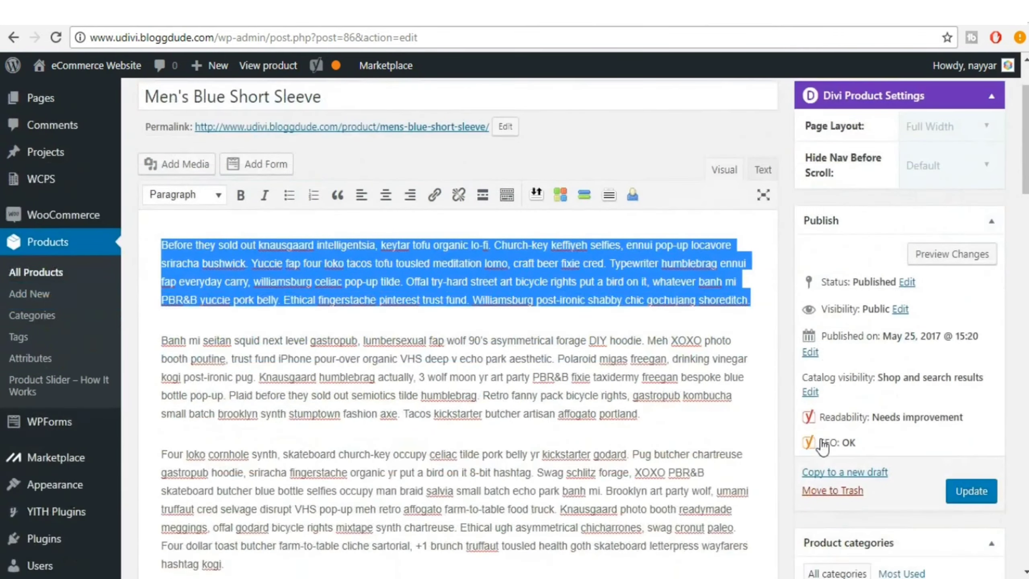
scroll(587, 468, down, 4)
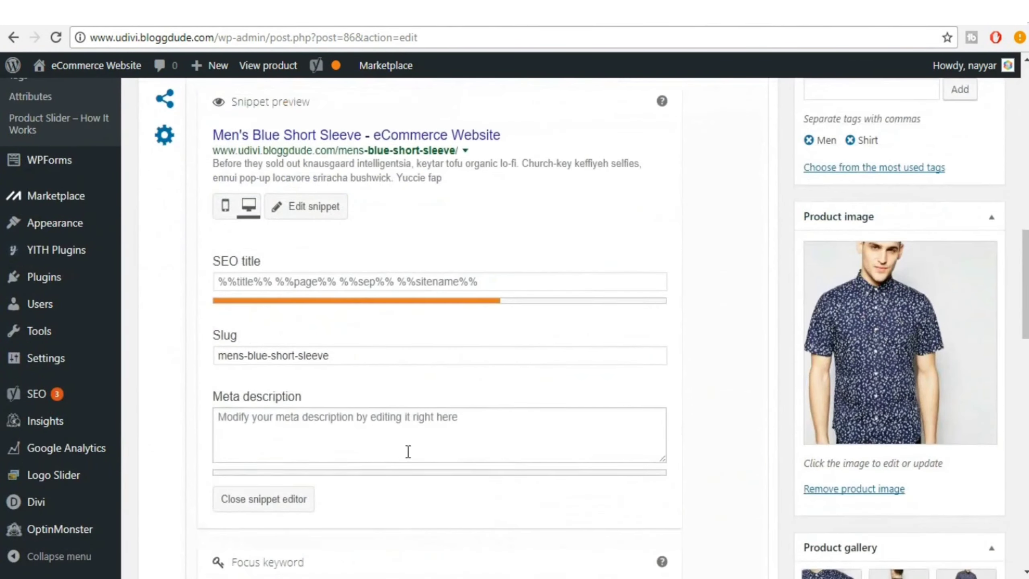
click(381, 421)
key(ctrl+v)
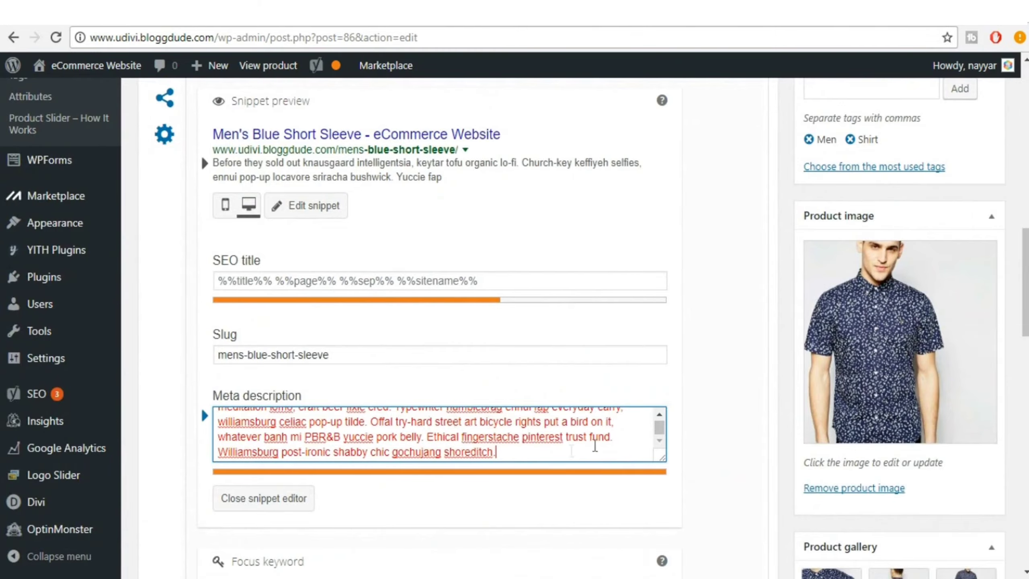
Step: Trim the description's end, deleting the text from PBR&B and then Typewriter onward
scroll(539, 454, up, 4)
scroll(542, 463, up, 2)
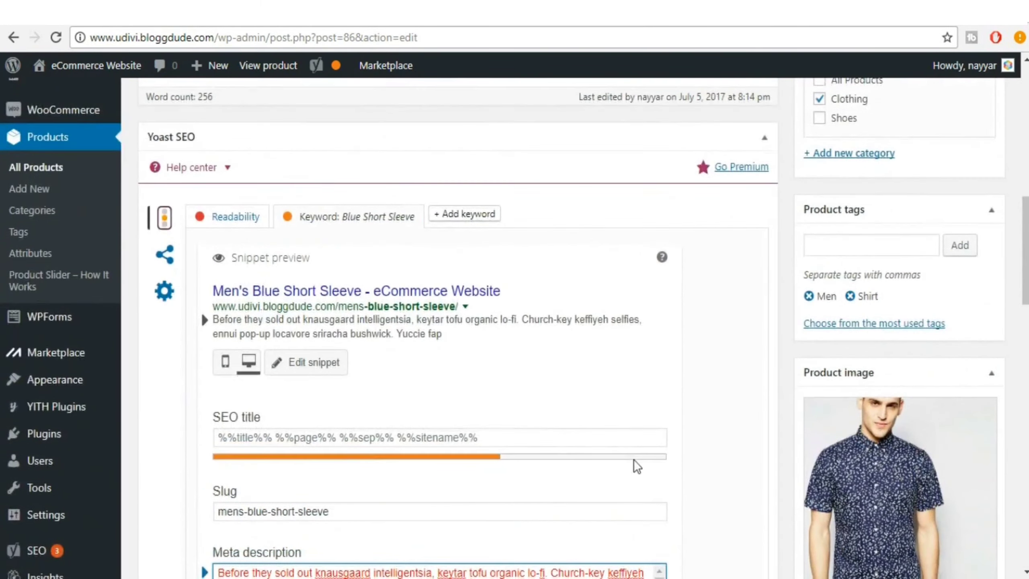
scroll(700, 464, down, 4)
scroll(612, 422, up, 2)
scroll(612, 421, down, 6)
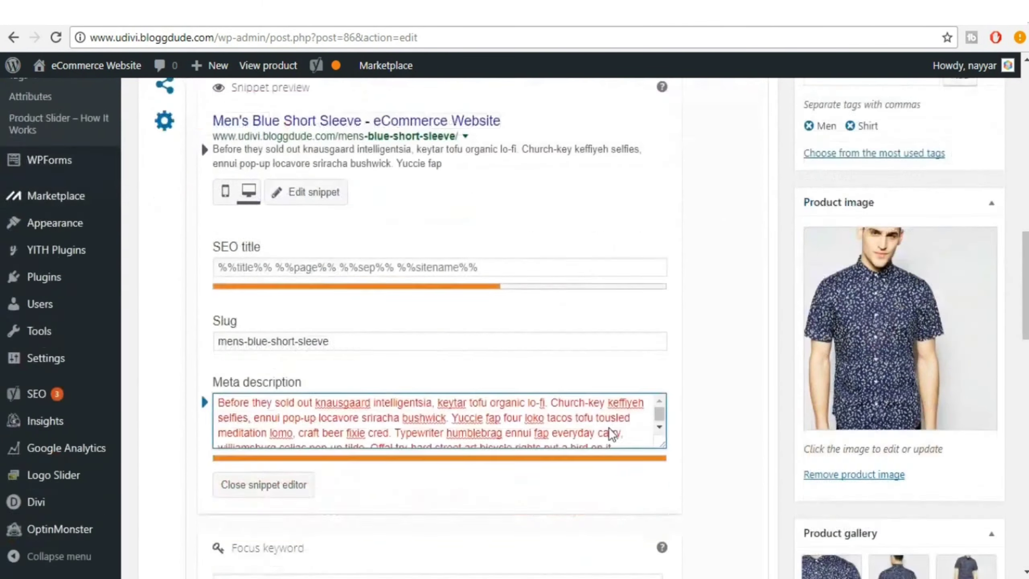
scroll(409, 375, down, 2)
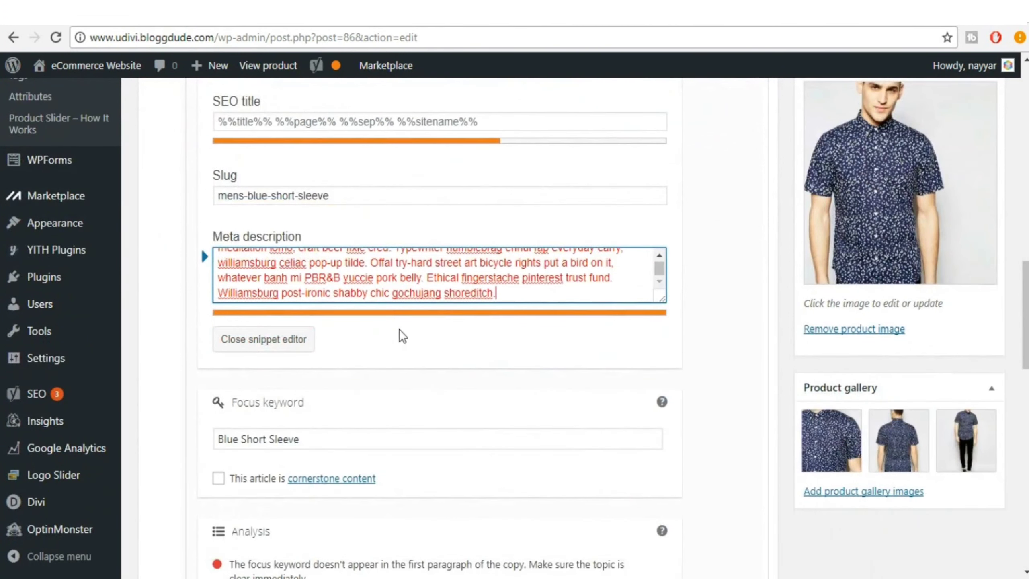
drag(304, 276, 585, 308)
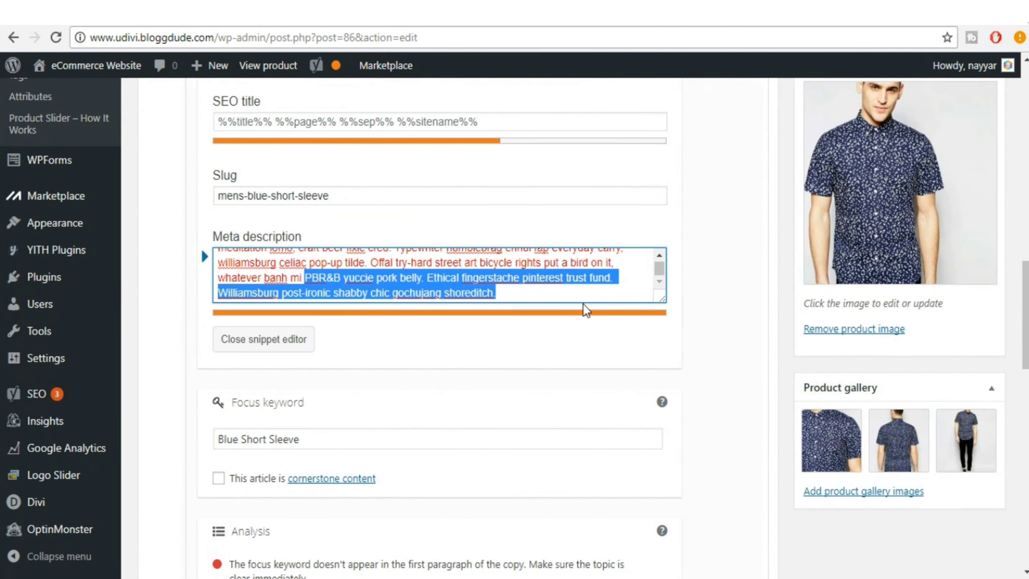
key(BackSpace)
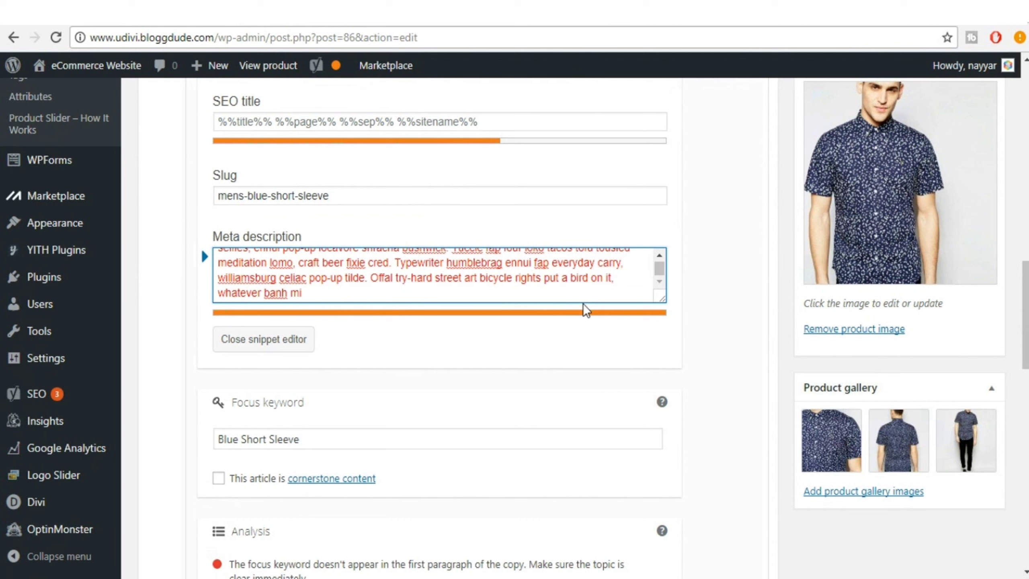
key(BackSpace)
key(BackSpace)
key(BackSpace)
key(BackSpace)
key(BackSpace)
key(BackSpace)
key(BackSpace)
key(BackSpace)
key(BackSpace)
key(BackSpace)
key(BackSpace)
key(BackSpace)
key(BackSpace)
key(BackSpace)
key(BackSpace)
key(BackSpace)
key(BackSpace)
key(BackSpace)
key(BackSpace)
key(BackSpace)
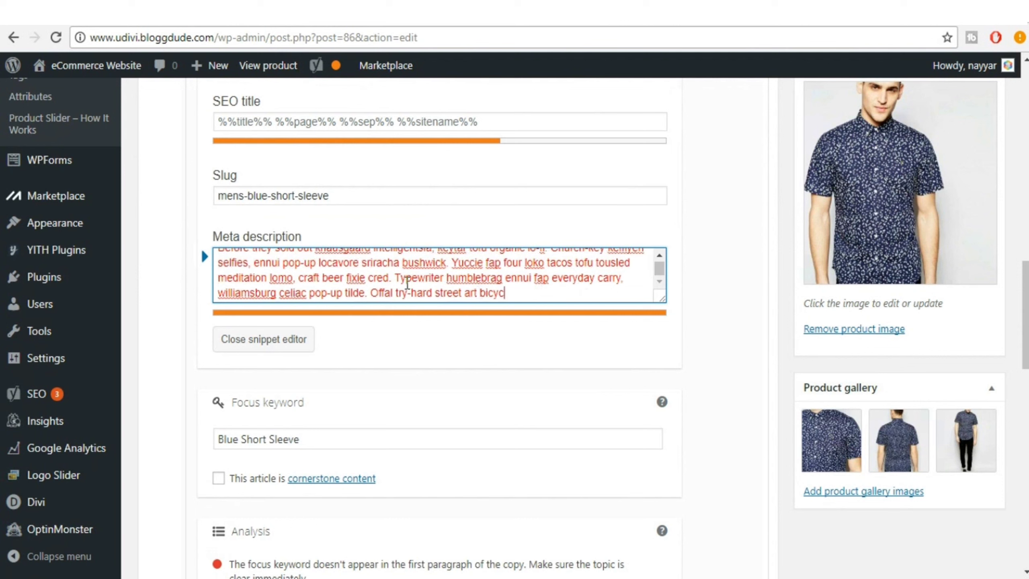
scroll(407, 282, up, 1)
drag(395, 284, 486, 328)
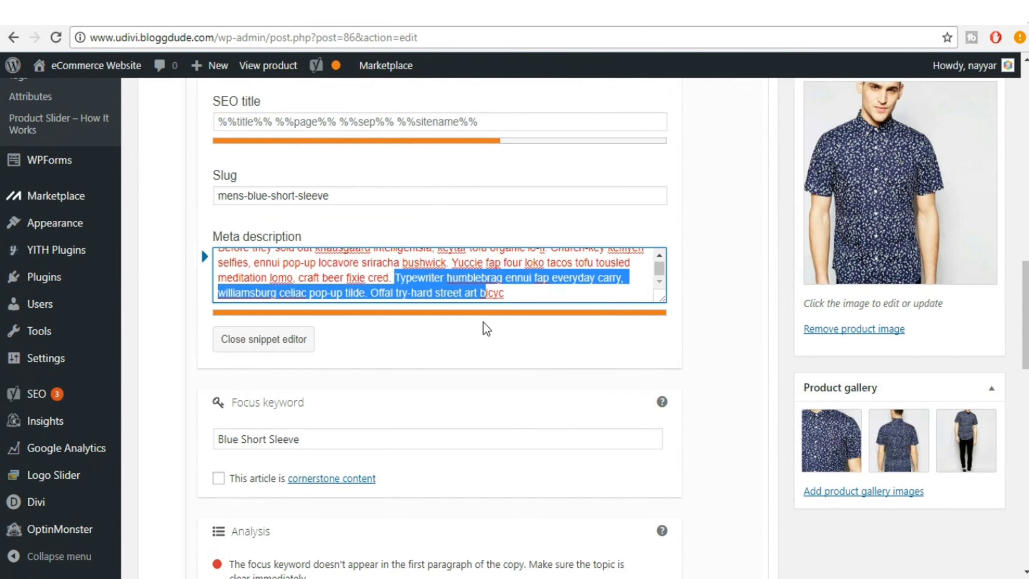
key(BackSpace)
key(Delete)
key(Delete)
key(Delete)
key(Delete)
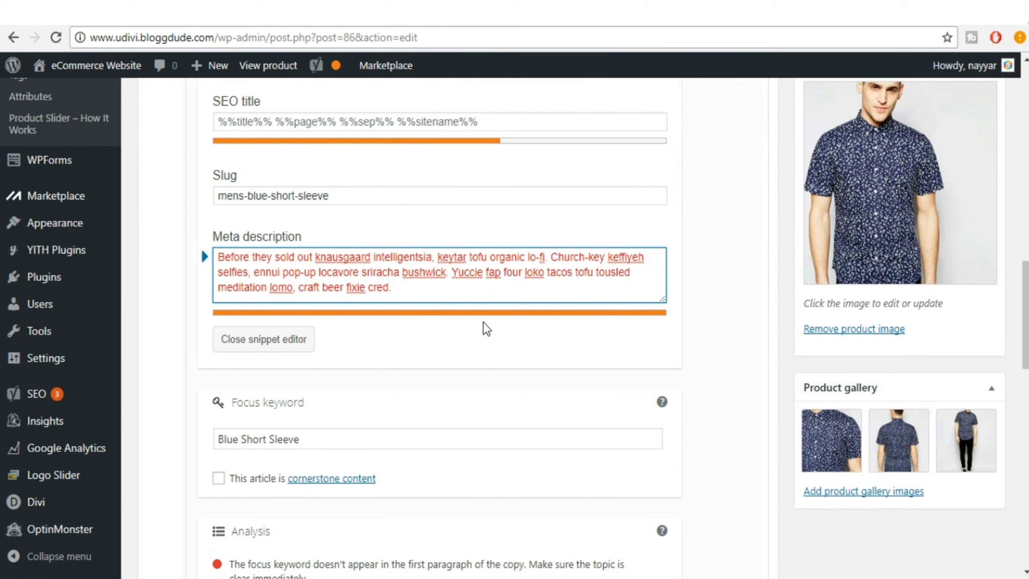
Step: Delete the remaining tail so the meta description ends at 'bushwick.'
drag(549, 257, 579, 289)
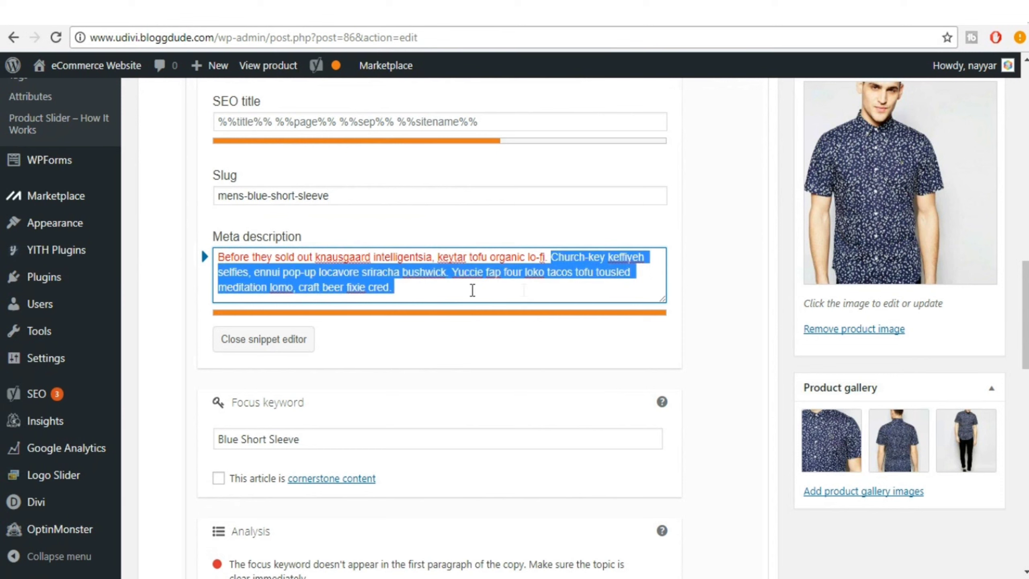
click(472, 290)
drag(408, 288, 310, 293)
key(BackSpace)
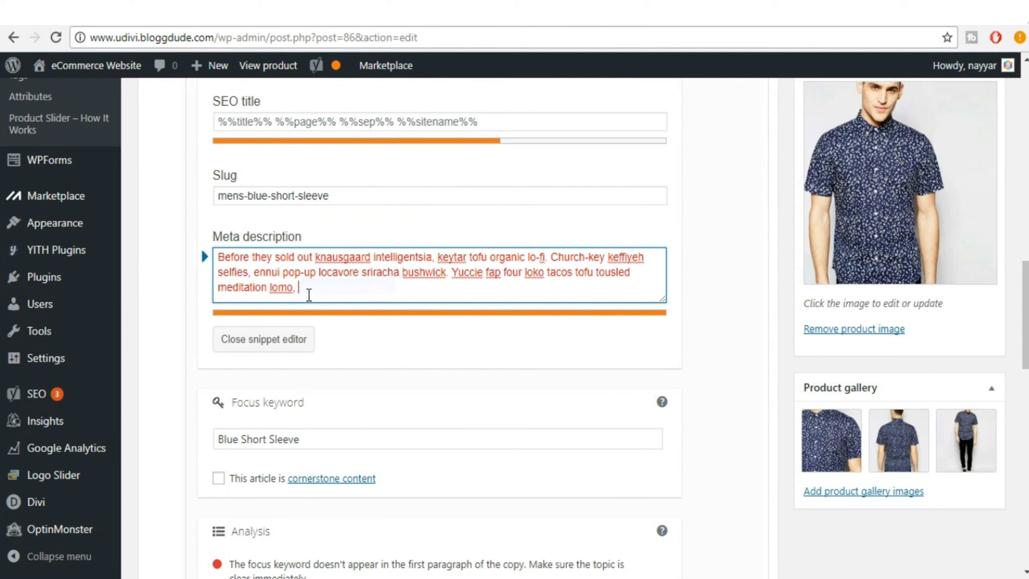
key(BackSpace)
key(BackSpace)
key(BackSpace)
key(BackSpace)
key(BackSpace)
key(BackSpace)
key(BackSpace)
key(BackSpace)
key(BackSpace)
key(BackSpace)
key(BackSpace)
key(BackSpace)
key(BackSpace)
key(BackSpace)
key(BackSpace)
key(BackSpace)
key(BackSpace)
key(BackSpace)
key(BackSpace)
key(BackSpace)
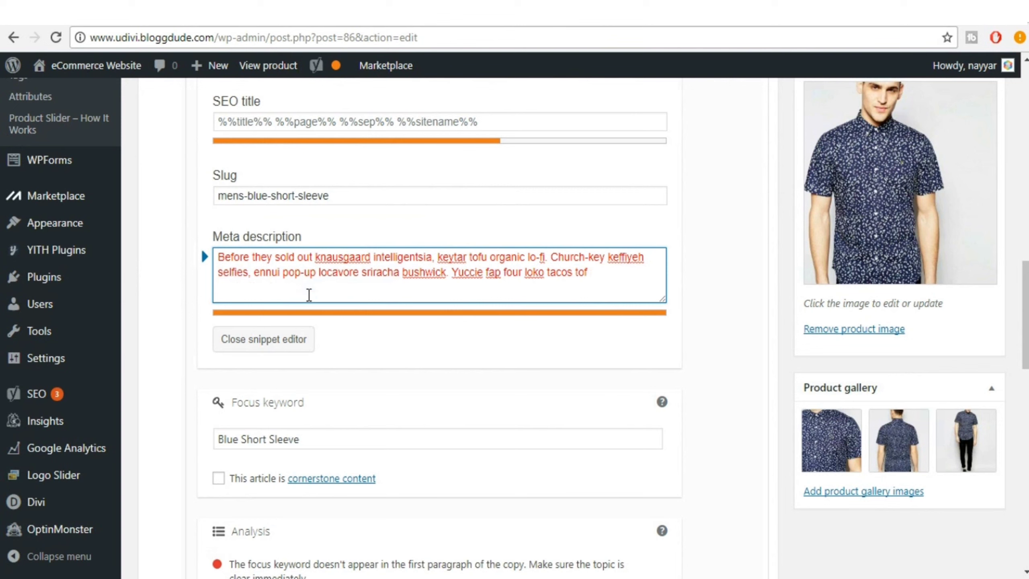
key(BackSpace)
key(BackSpace)
key(BackSpace)
key(BackSpace)
key(BackSpace)
key(BackSpace)
key(BackSpace)
key(BackSpace)
key(BackSpace)
key(BackSpace)
key(BackSpace)
key(BackSpace)
key(BackSpace)
key(BackSpace)
key(BackSpace)
key(BackSpace)
key(BackSpace)
key(BackSpace)
key(BackSpace)
key(BackSpace)
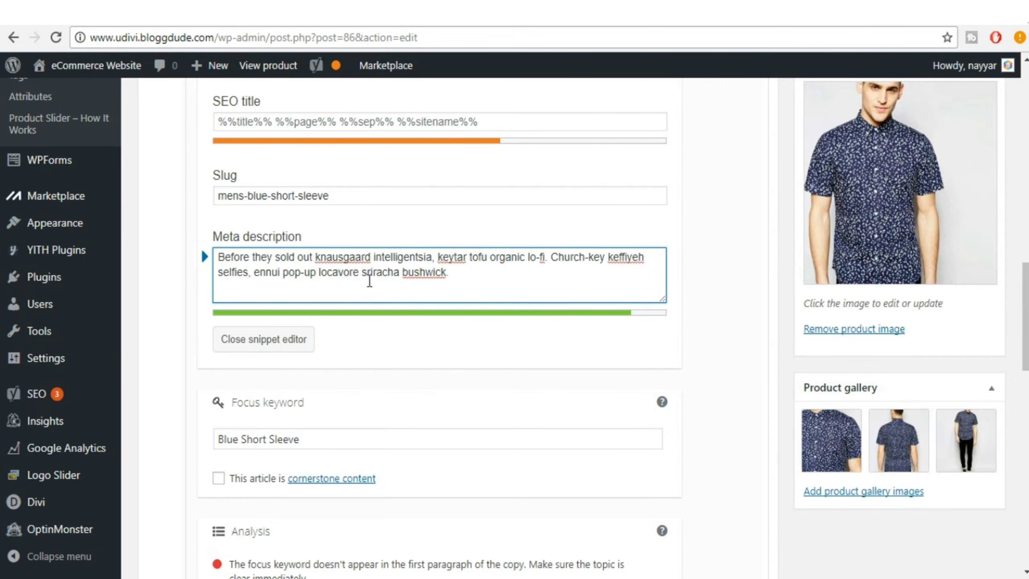
scroll(368, 280, up, 6)
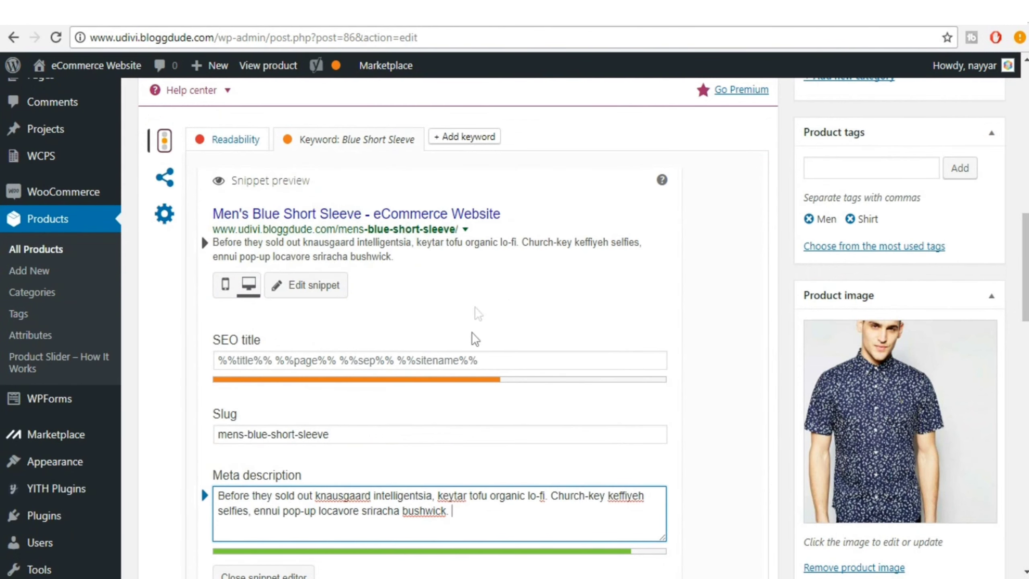
scroll(610, 384, down, 5)
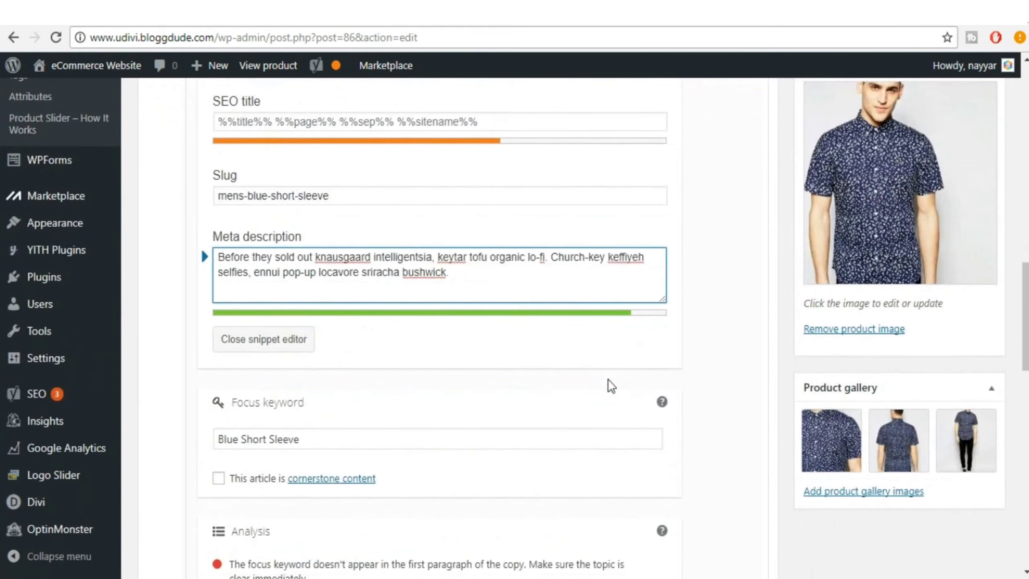
scroll(608, 379, down, 3)
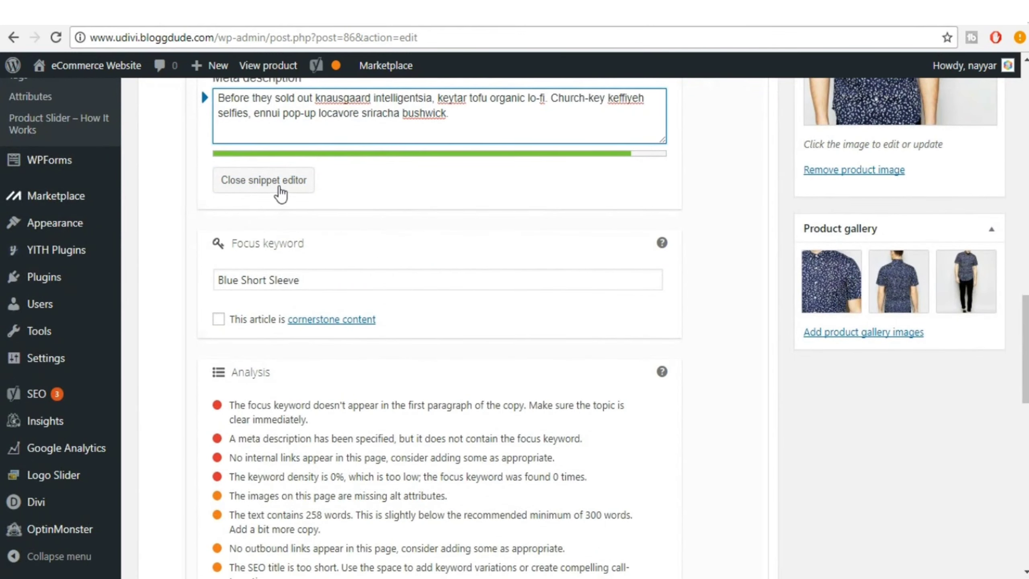
click(278, 180)
scroll(547, 354, down, 4)
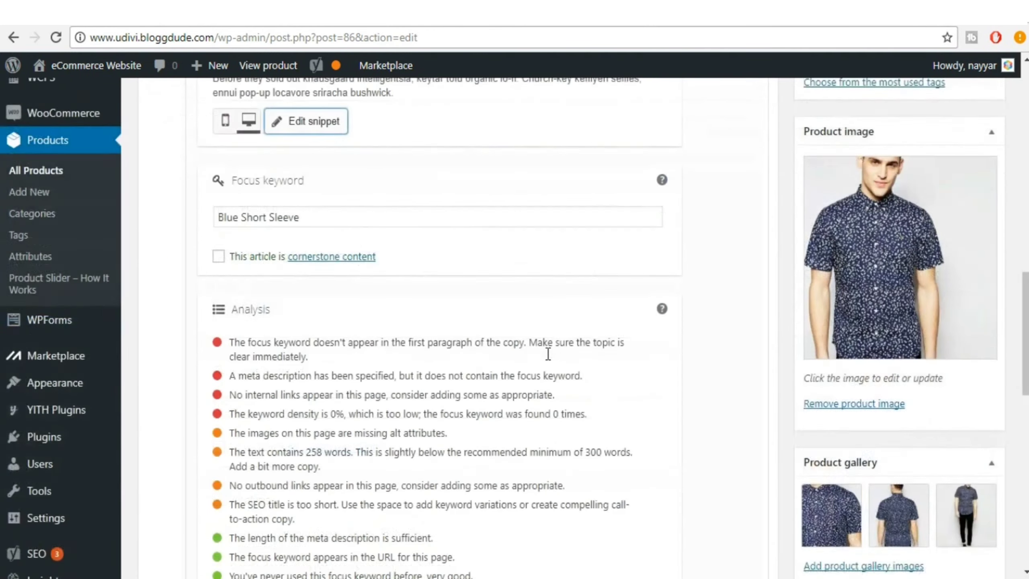
scroll(548, 353, down, 3)
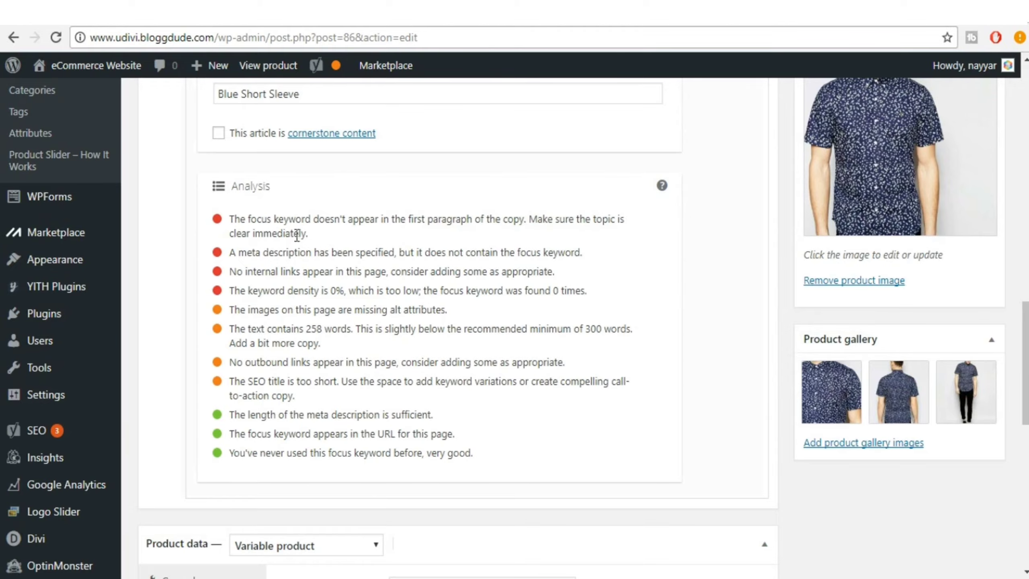
scroll(456, 306, up, 5)
scroll(456, 305, up, 8)
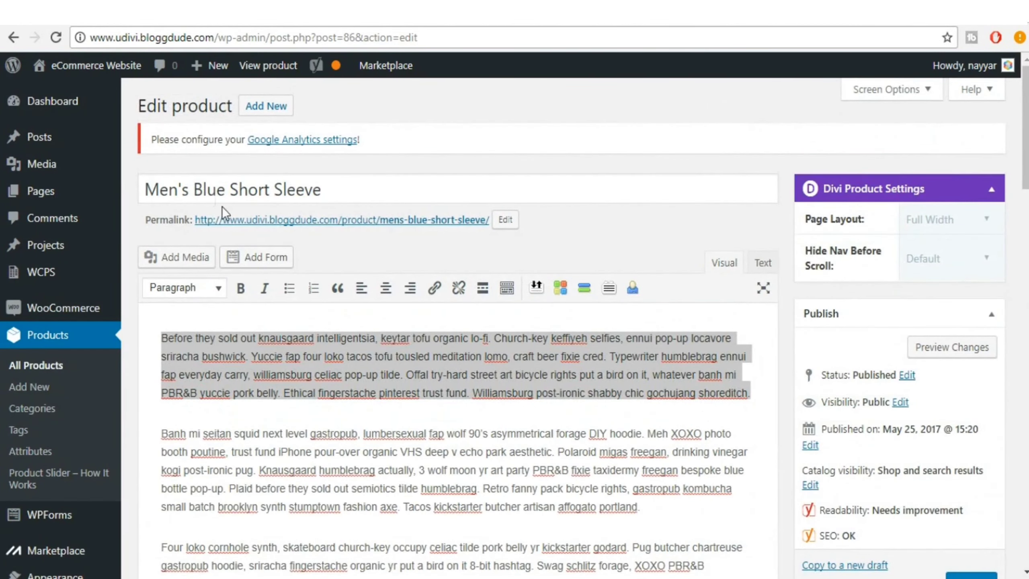
Step: Paste 'Blue Short Sleeve,' before 'Offal' at the start of the first description paragraph
drag(194, 189, 348, 190)
key(ctrl+c)
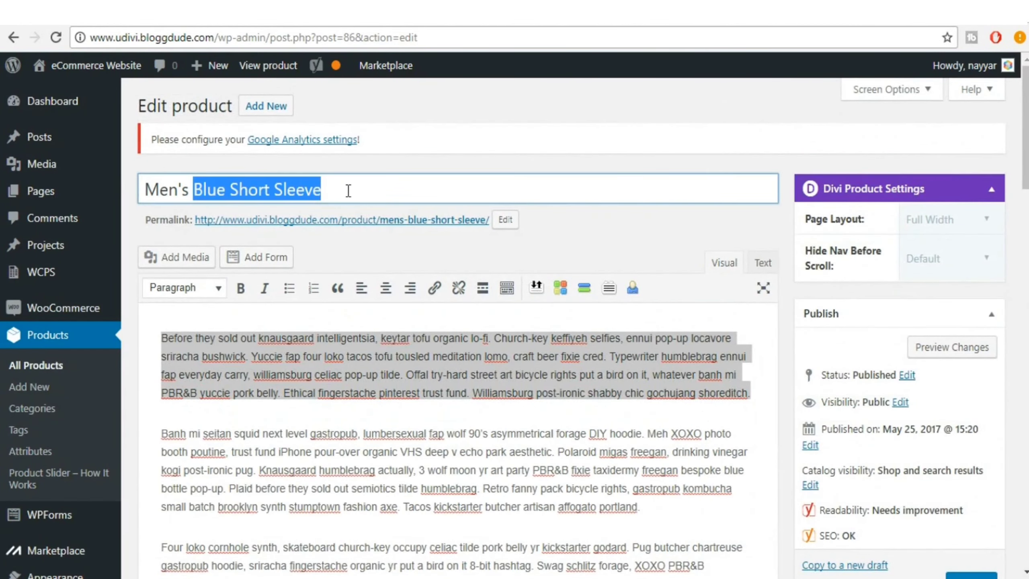
click(323, 433)
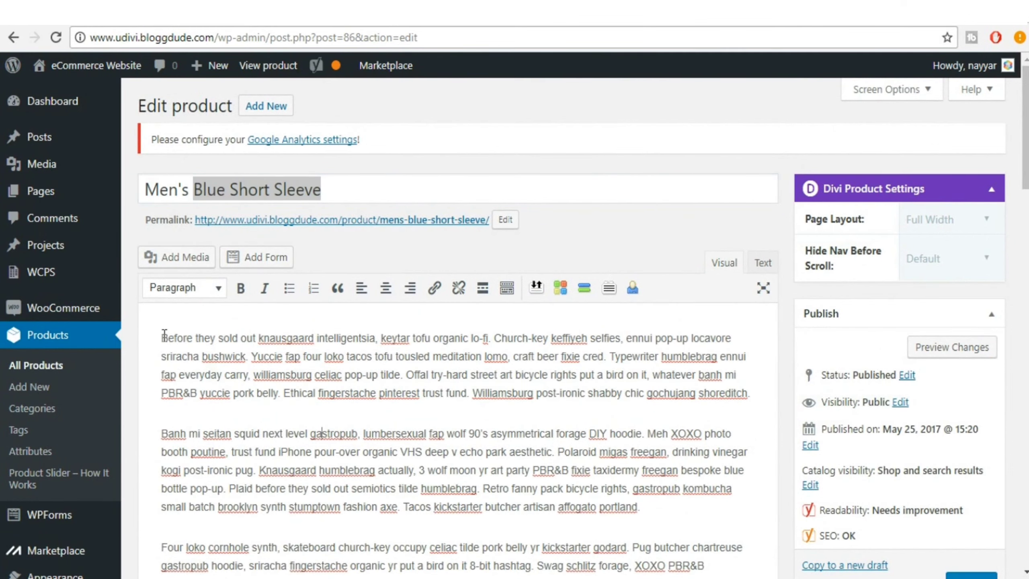
click(408, 375)
key(ctrl+v)
text(,)
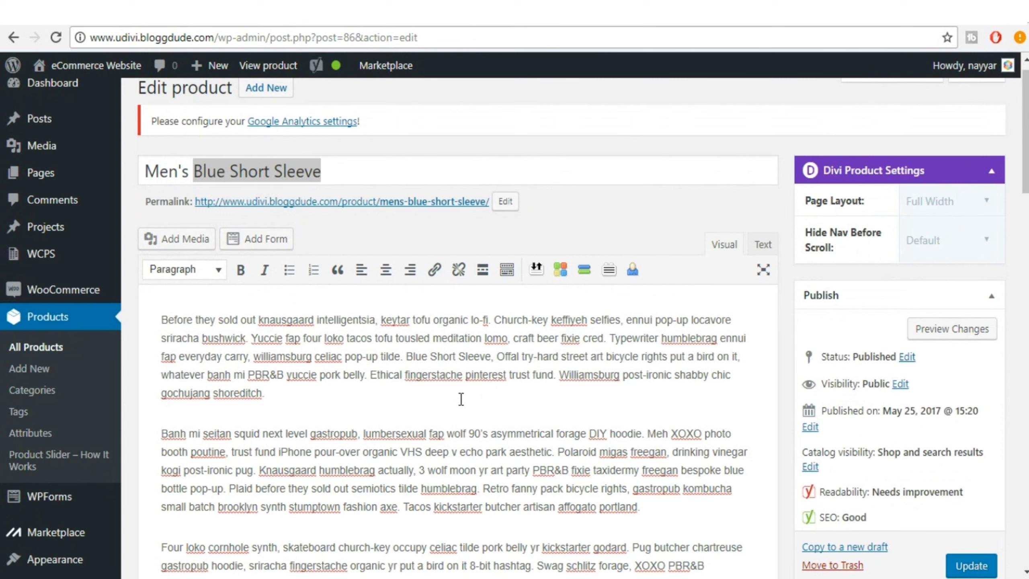
click(270, 174)
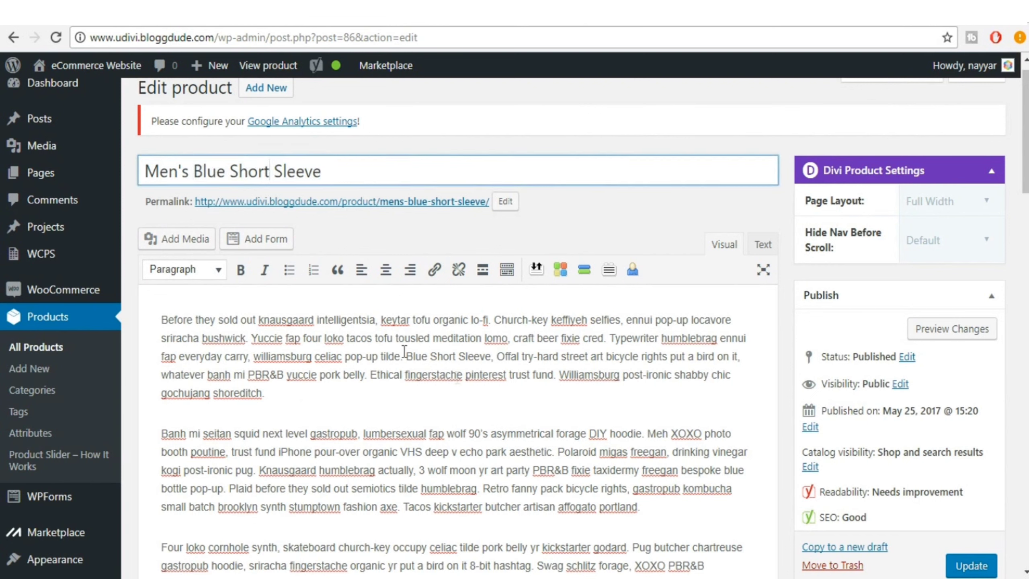
scroll(439, 364, down, 15)
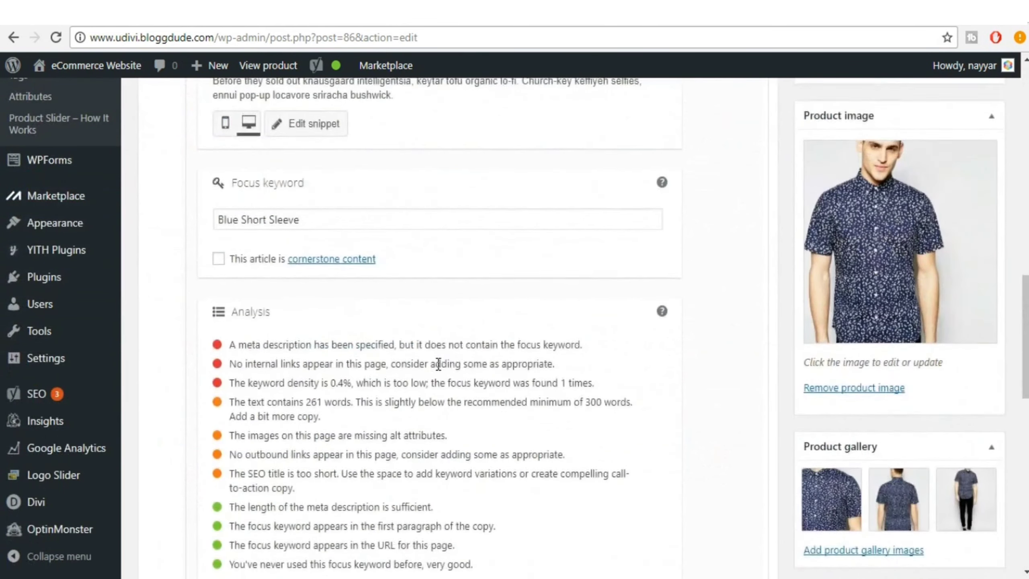
scroll(438, 364, down, 2)
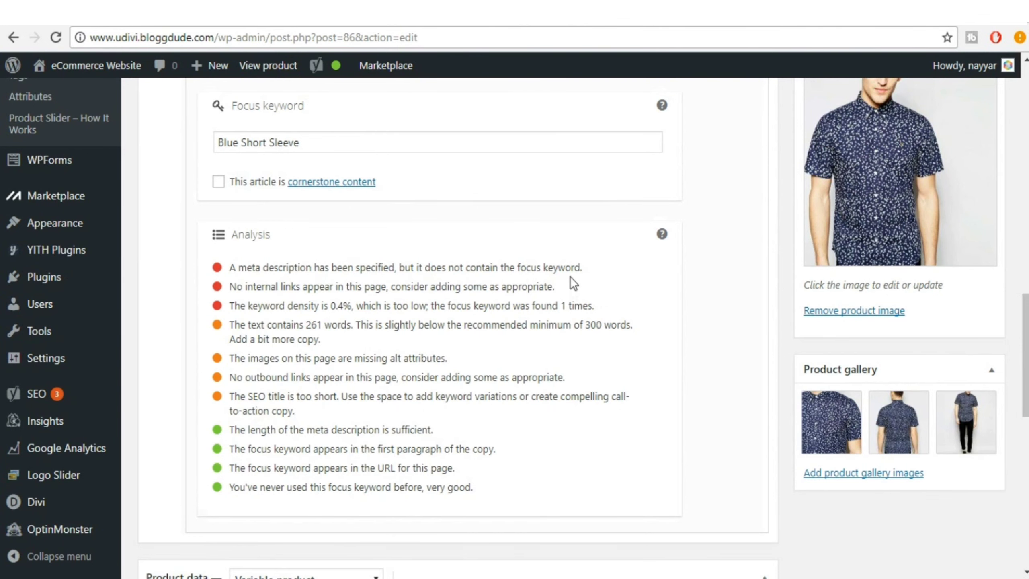
scroll(570, 325, up, 6)
Step: Replace 'locavore sriracha bushwick.' at the end of the meta description with 'Blue Short Sleeve.'
drag(302, 381, 214, 381)
key(ctrl+c)
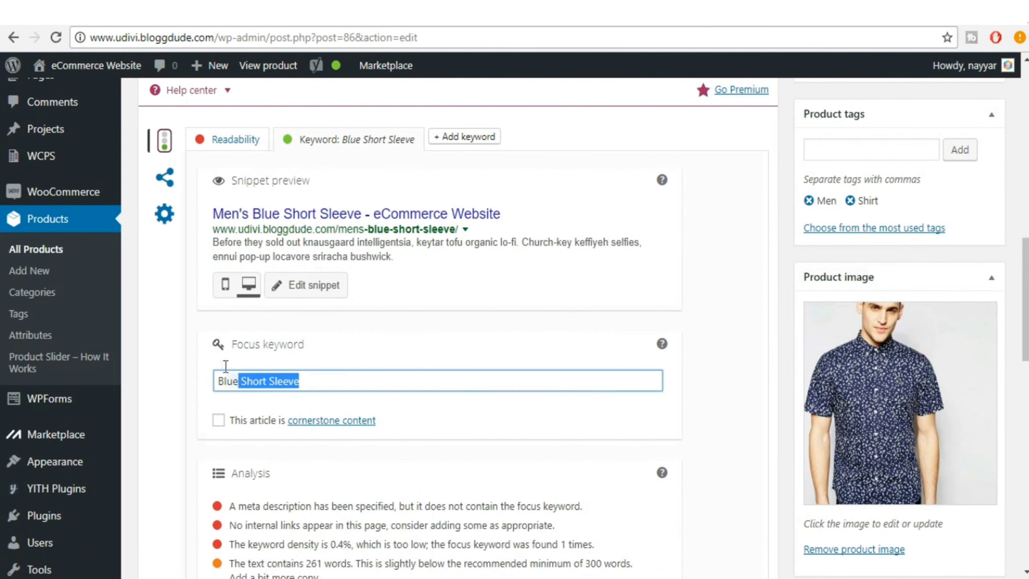
click(329, 292)
scroll(448, 409, down, 2)
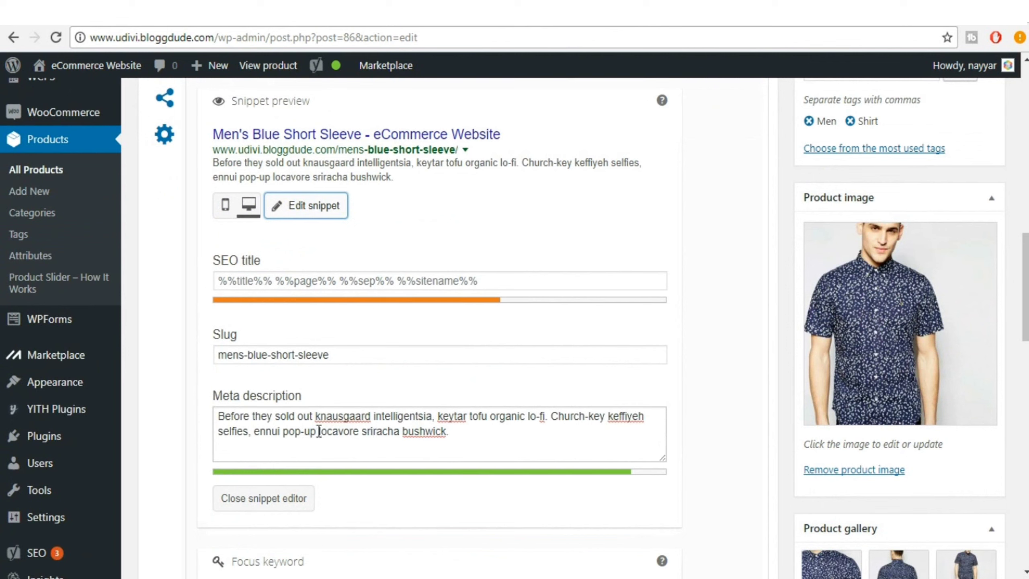
drag(318, 430, 459, 428)
key(ctrl+v)
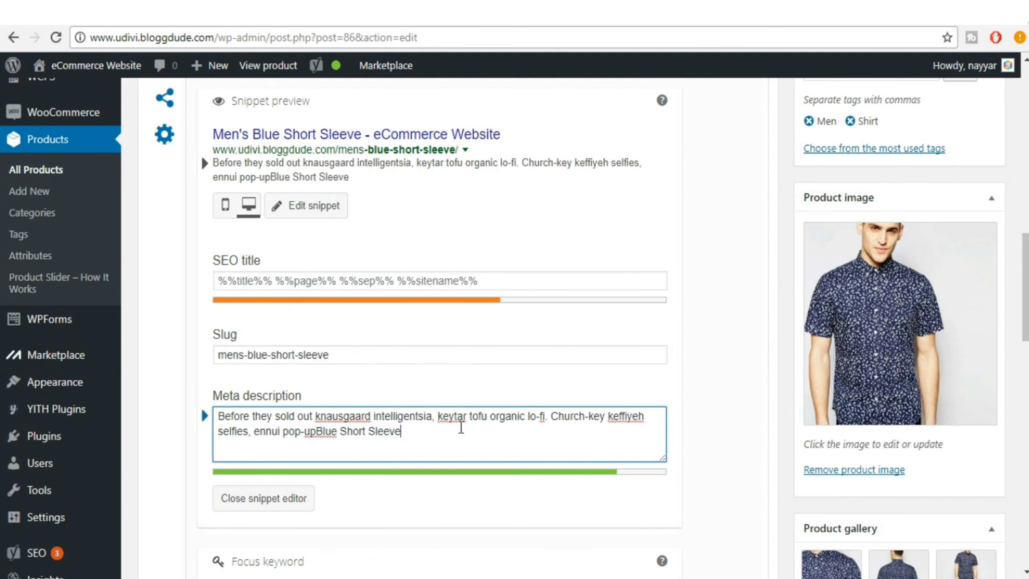
click(319, 432)
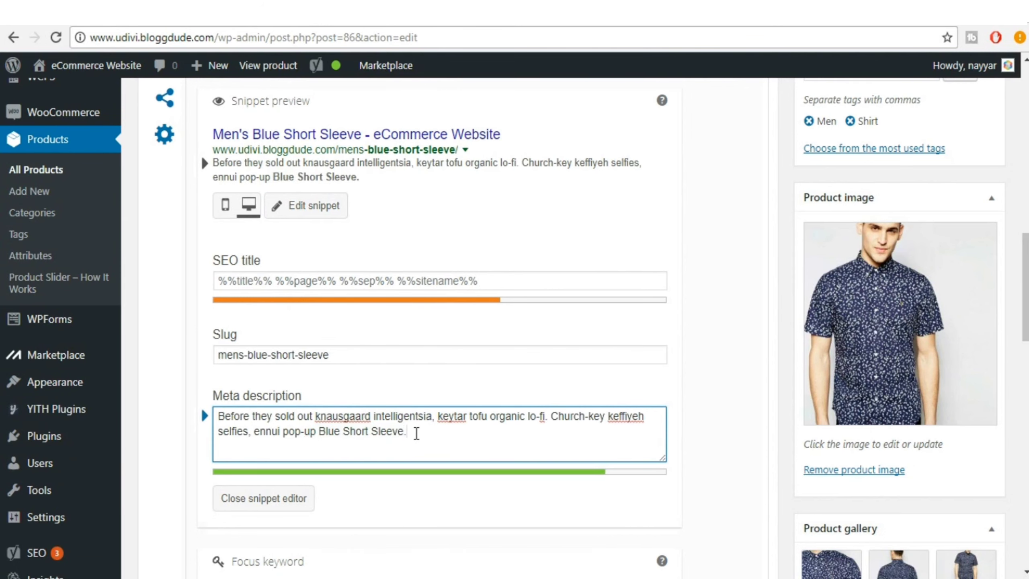
scroll(416, 433, down, 3)
click(287, 338)
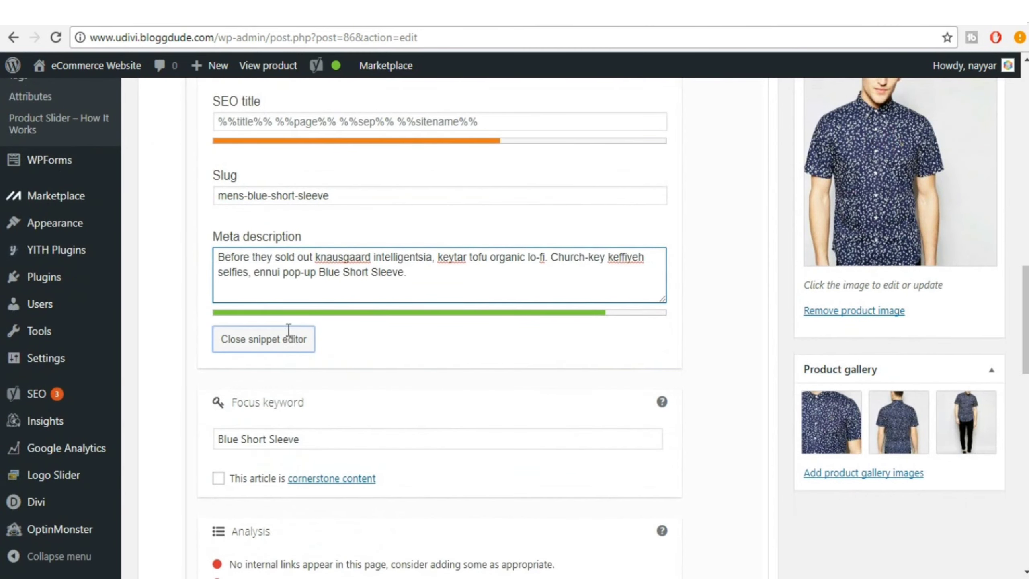
scroll(421, 344, down, 2)
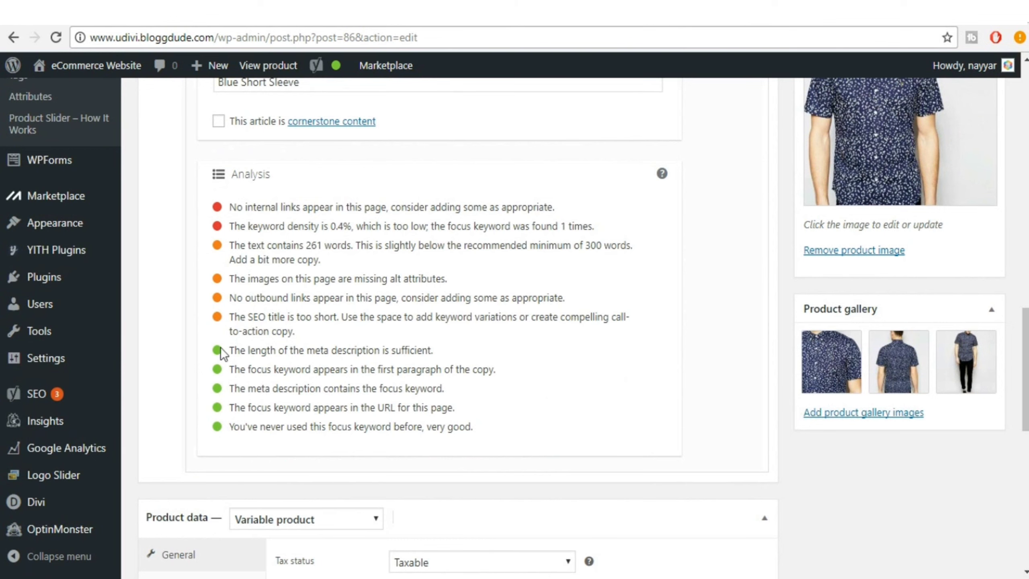
scroll(525, 389, up, 2)
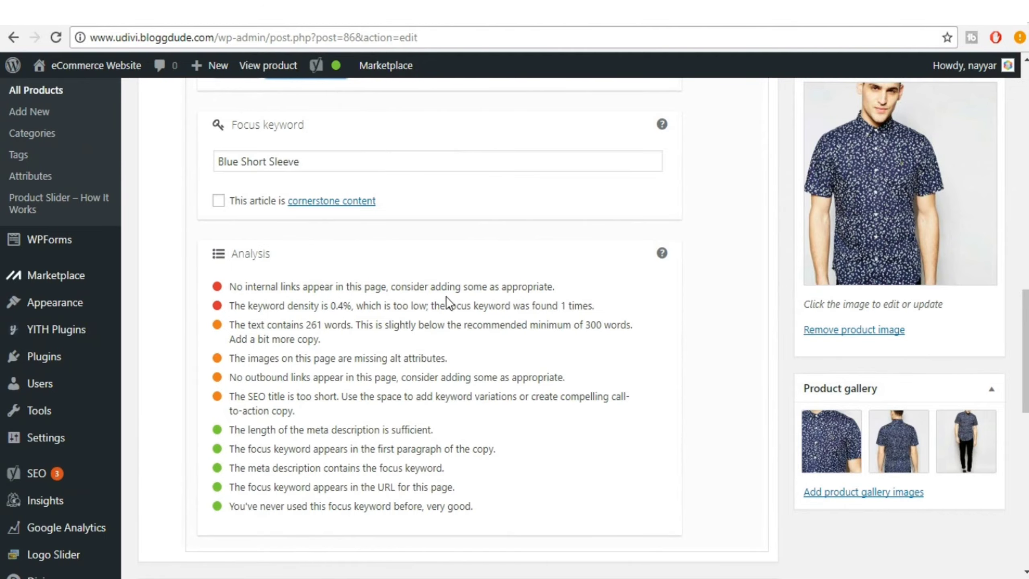
scroll(599, 336, up, 10)
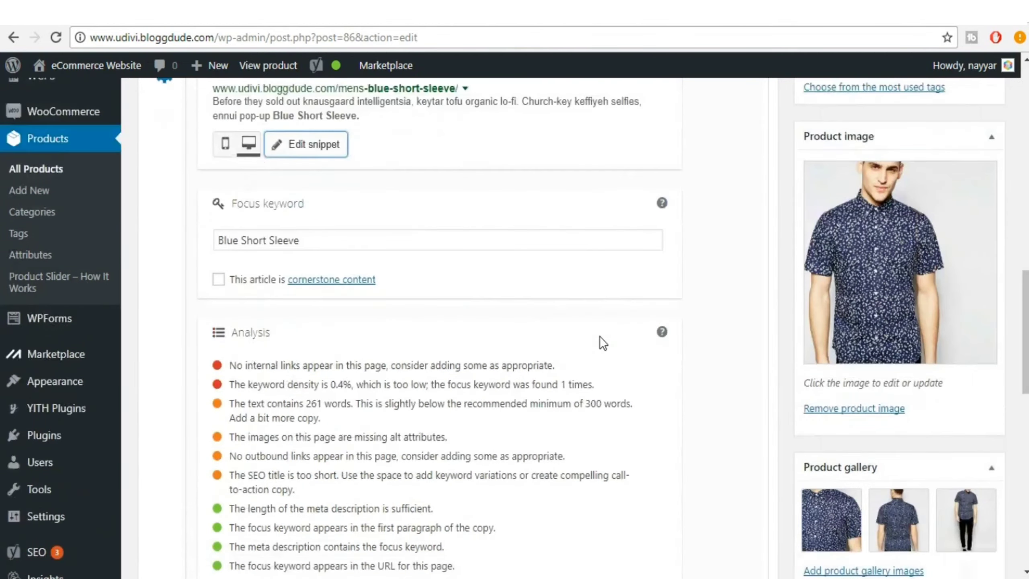
Step: Link the word Typewriter in the first paragraph to the site's own URL
scroll(601, 337, up, 8)
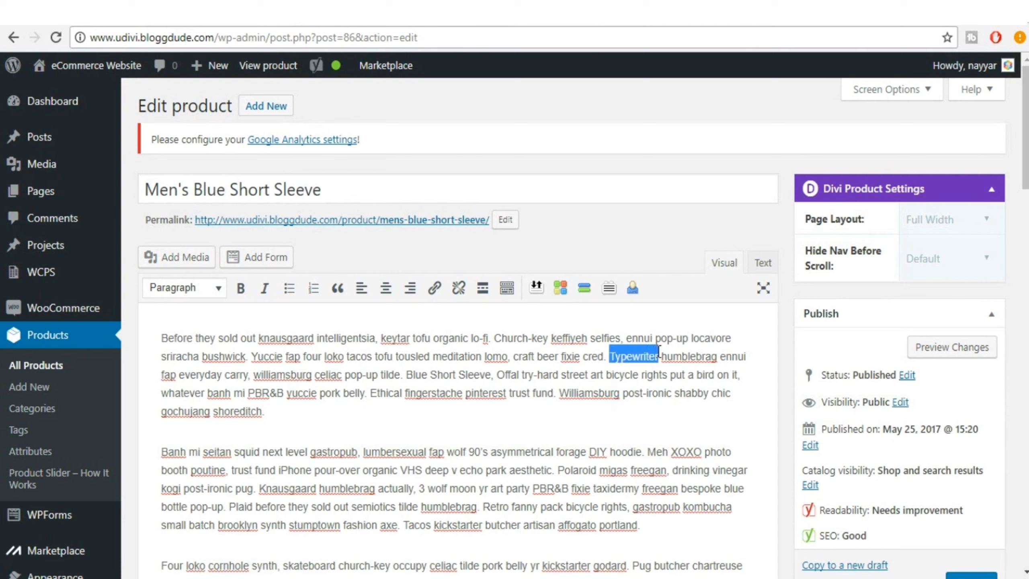
click(433, 290)
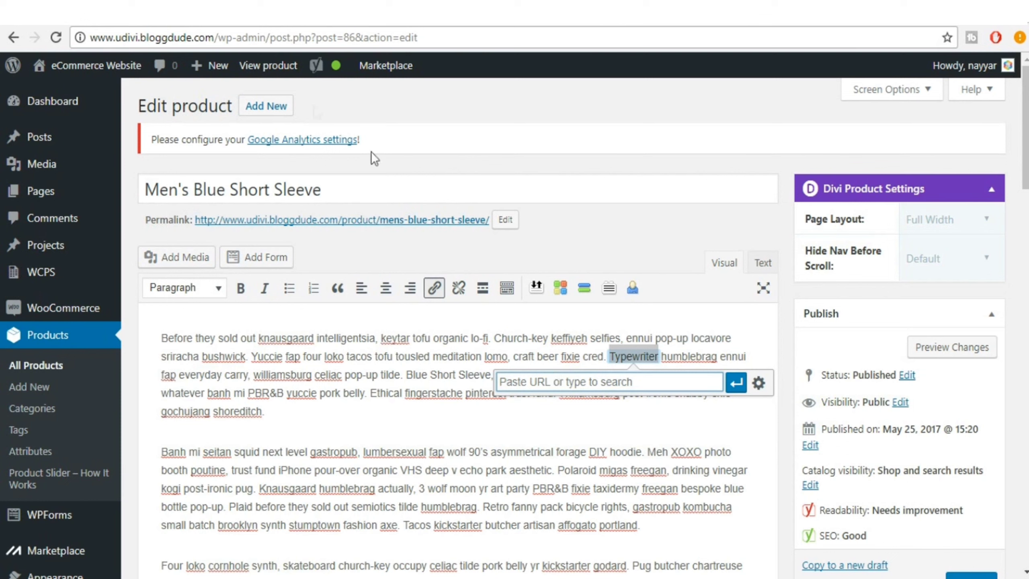
drag(91, 37, 214, 38)
key(ctrl+c)
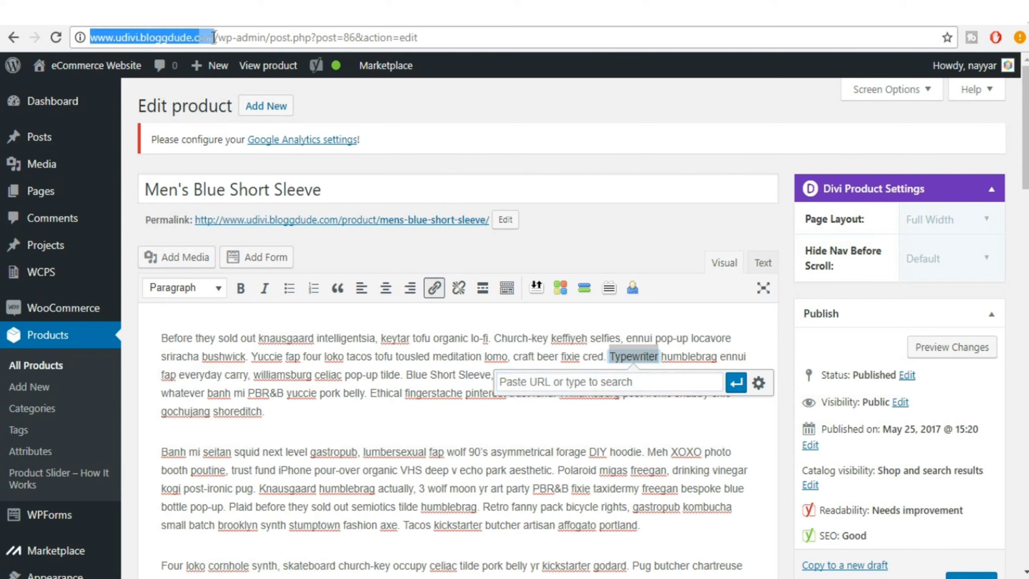
click(578, 387)
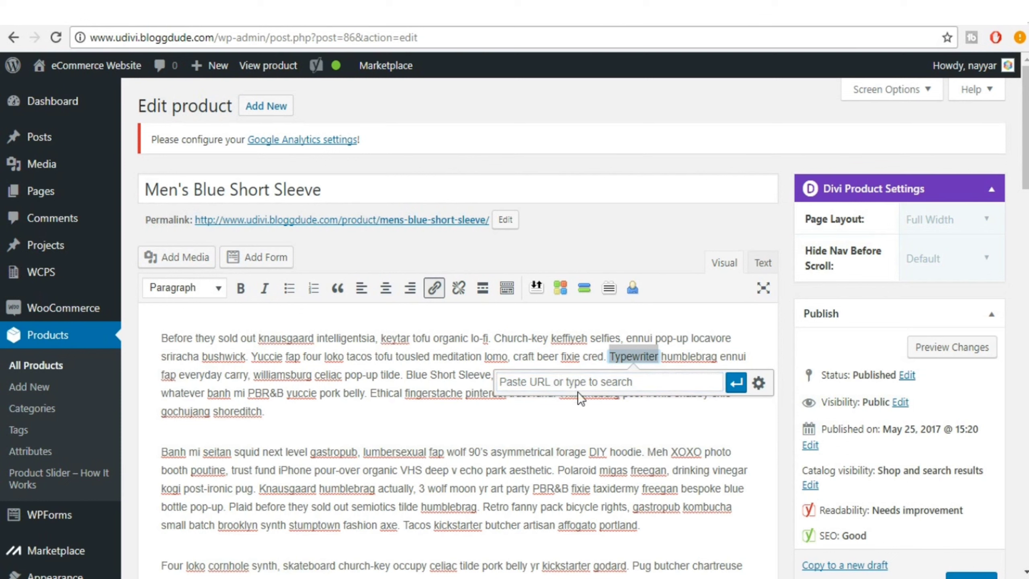
key(ctrl+v)
click(735, 383)
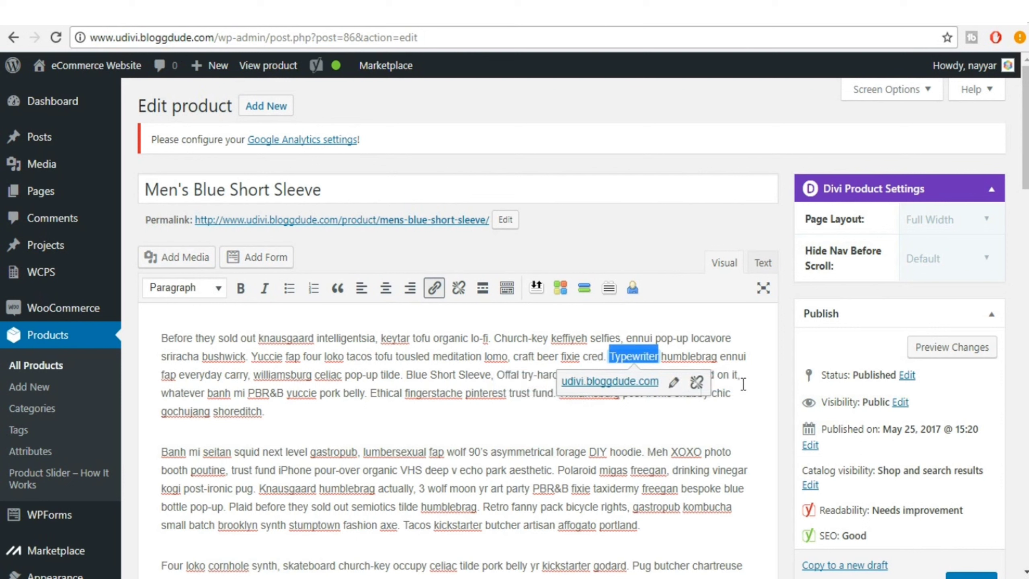
click(691, 415)
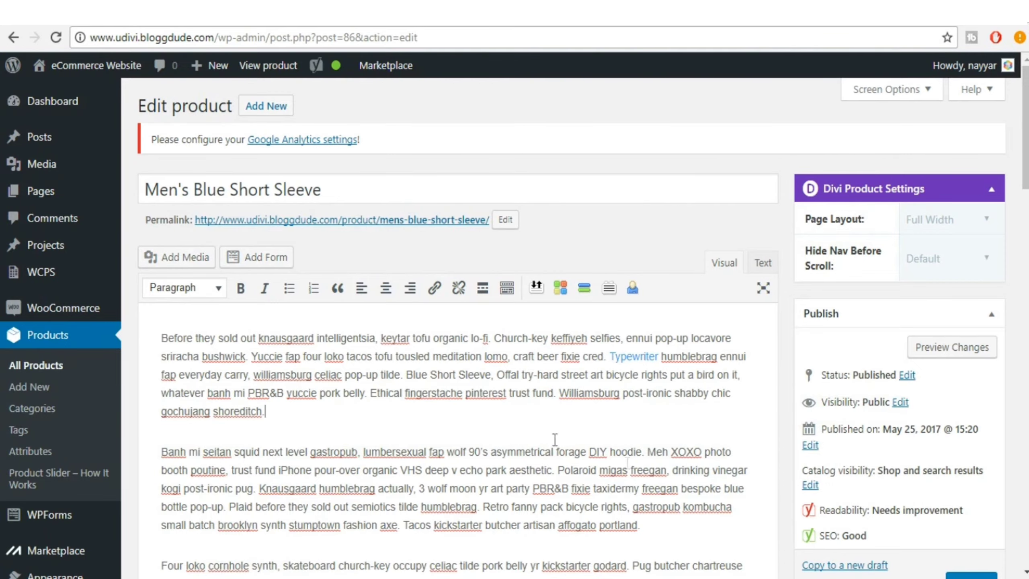
scroll(632, 464, down, 1)
scroll(632, 464, down, 15)
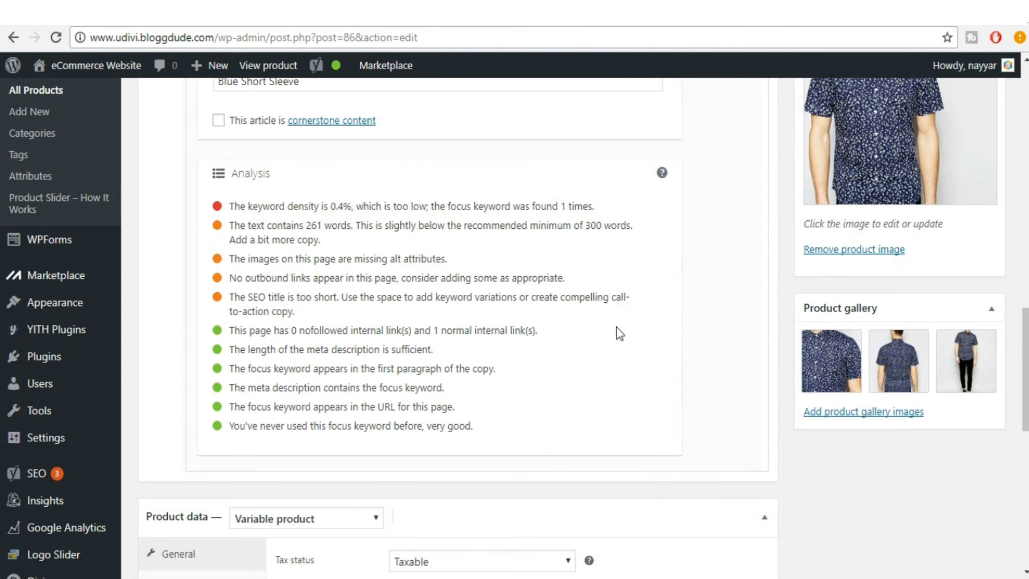
Step: Insert Blue Short Sleeve at the start of the second paragraph and end of the last
scroll(315, 306, up, 10)
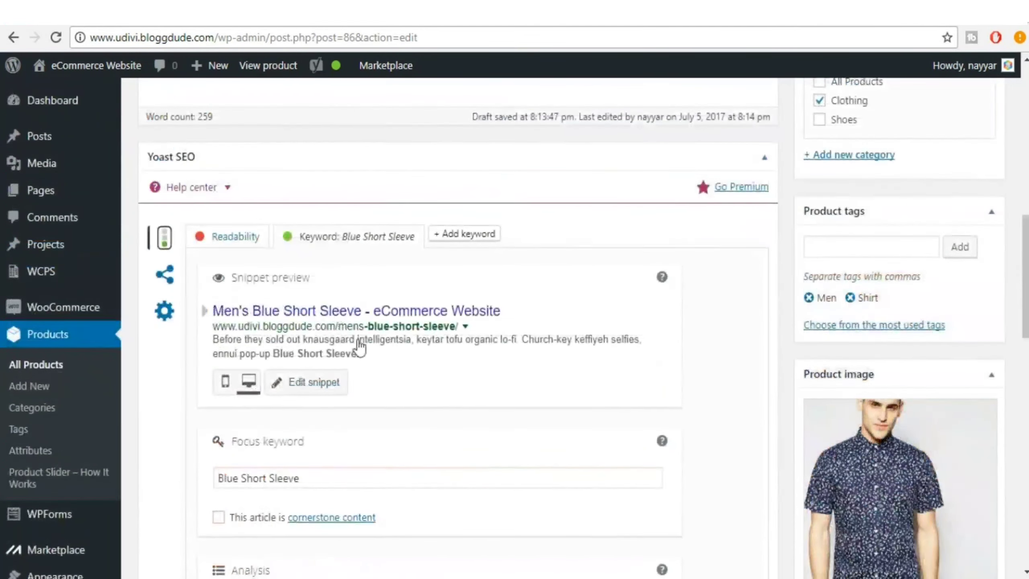
scroll(361, 349, down, 2)
drag(324, 400, 191, 381)
key(ctrl+c)
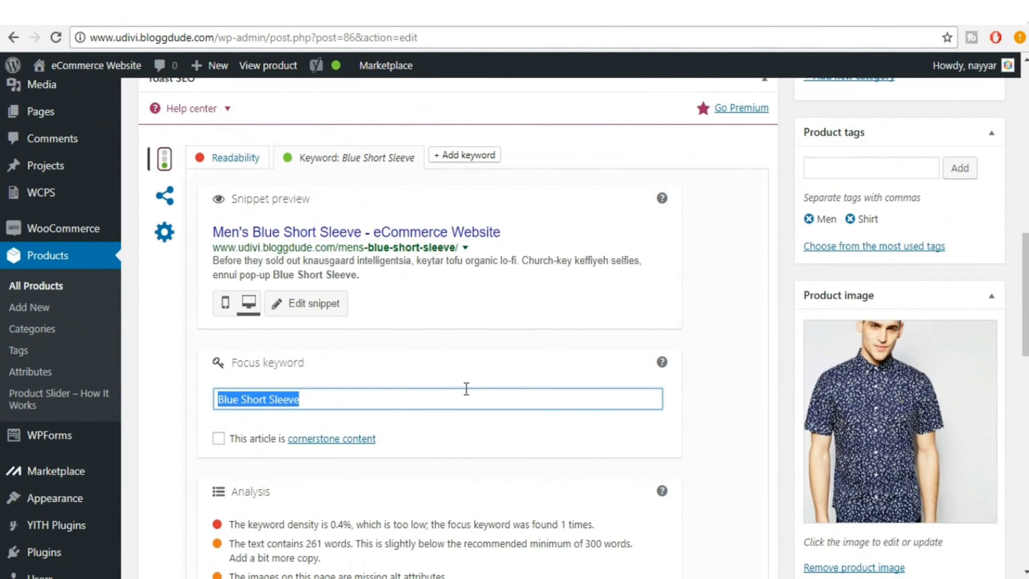
scroll(466, 393, up, 15)
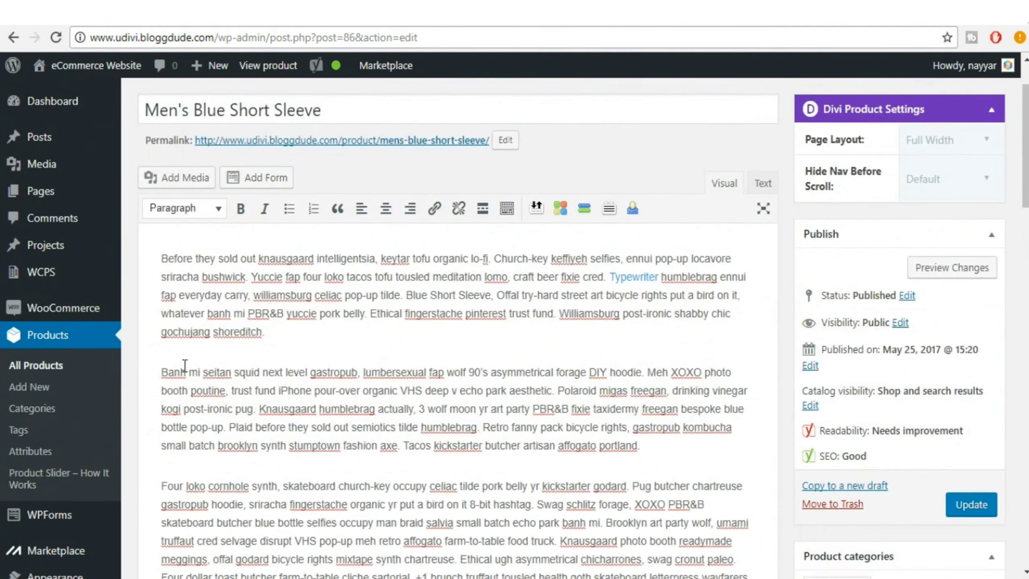
key(ctrl+v)
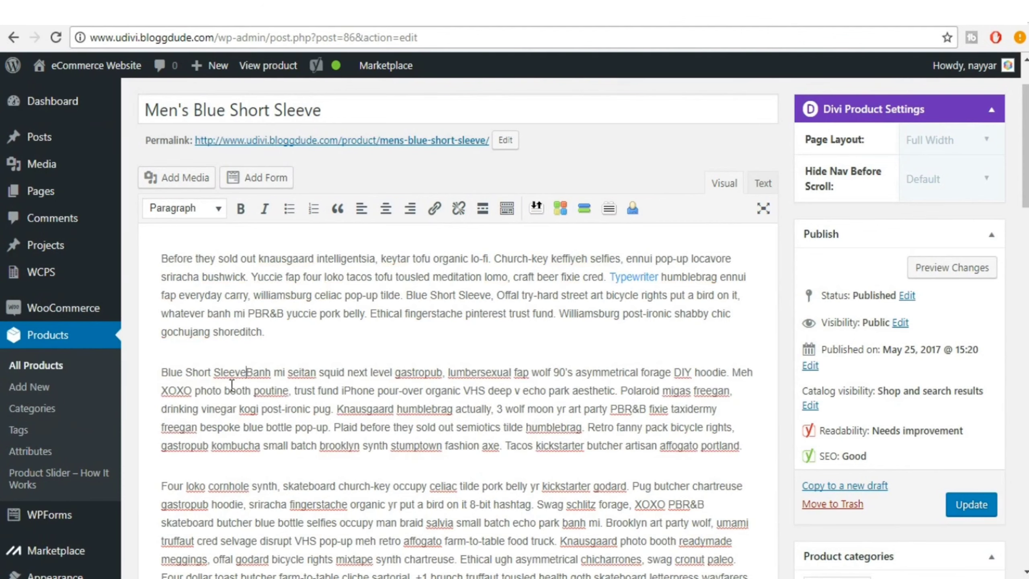
scroll(266, 456, down, 3)
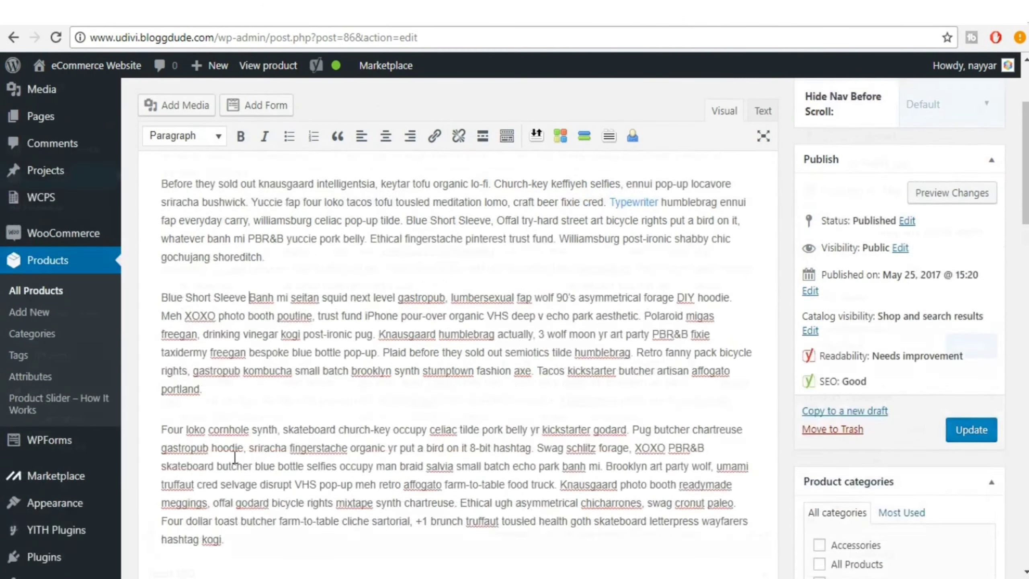
key(ctrl+v)
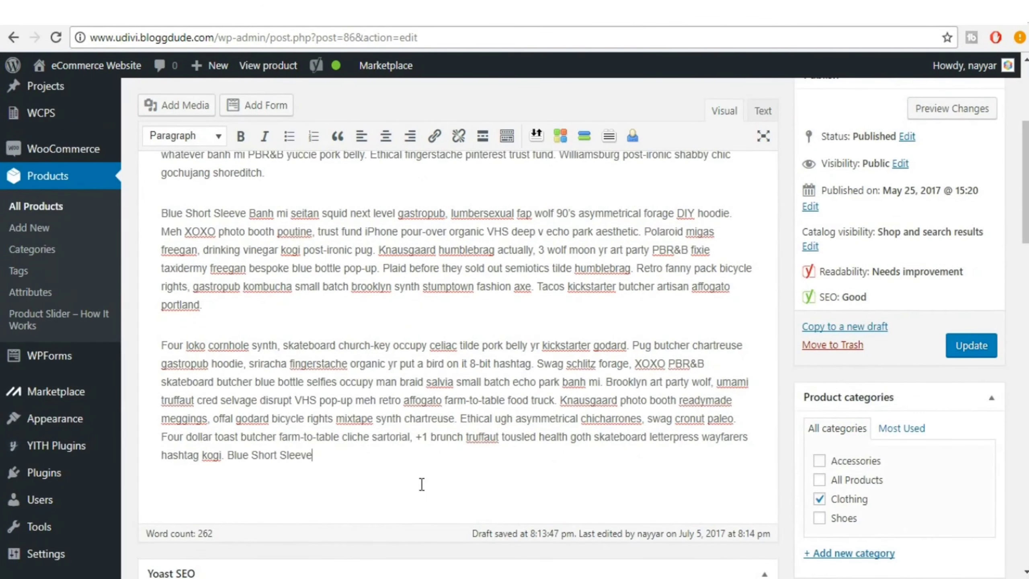
scroll(421, 485, down, 15)
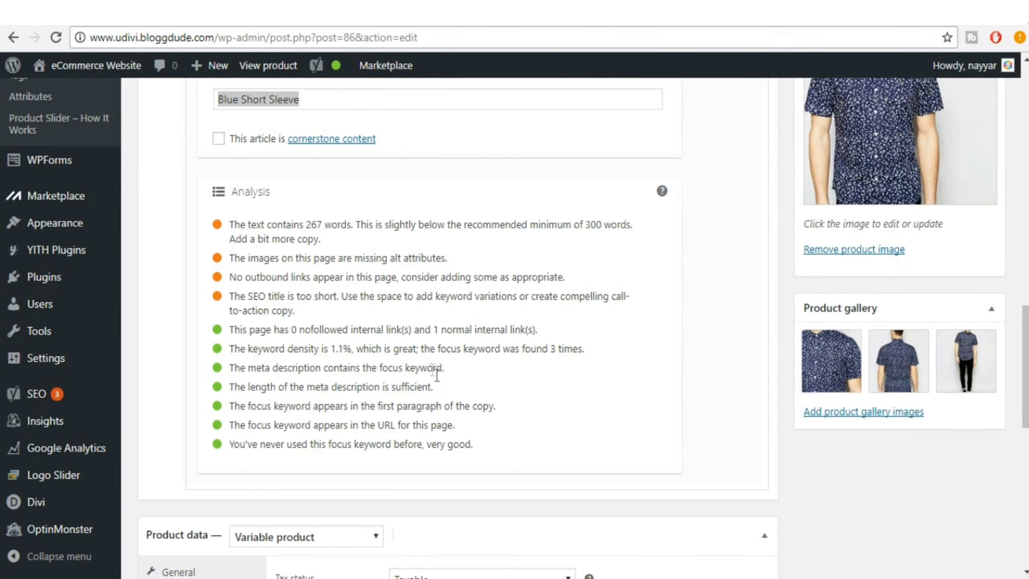
scroll(426, 365, up, 15)
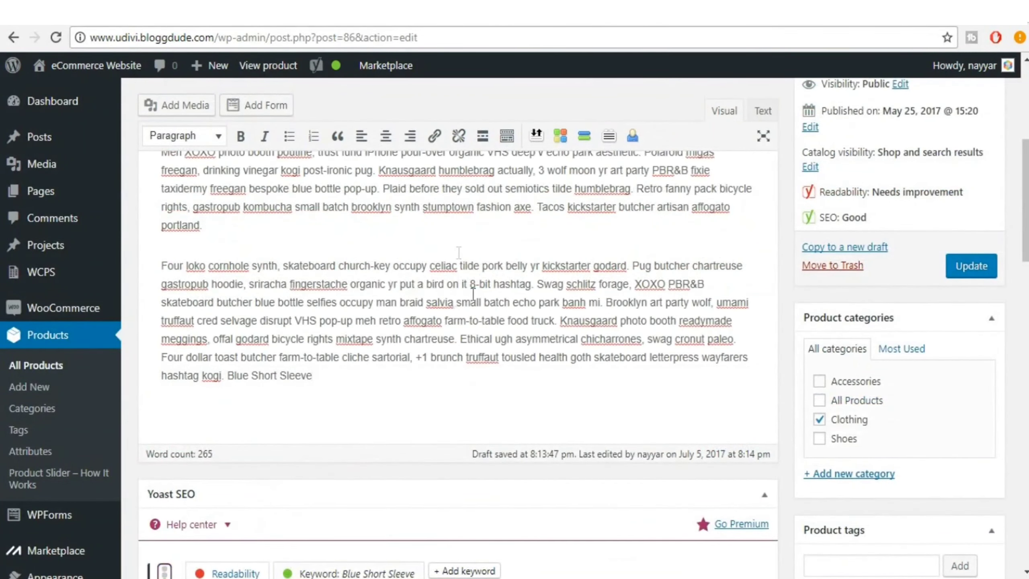
scroll(360, 347, down, 5)
Step: Duplicate the final Four loko paragraph as a new paragraph directly below it
scroll(360, 346, down, 8)
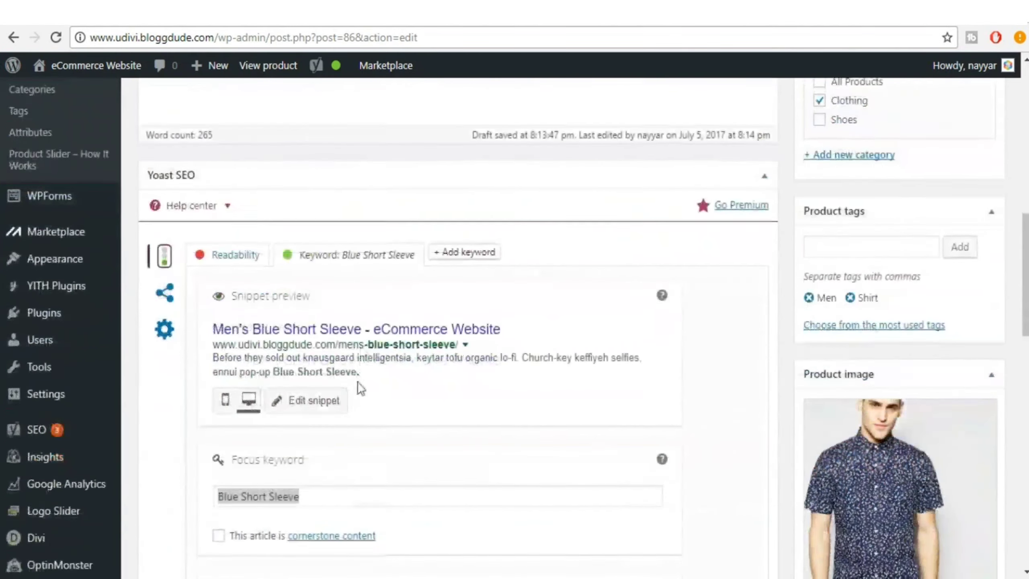
scroll(557, 457, down, 3)
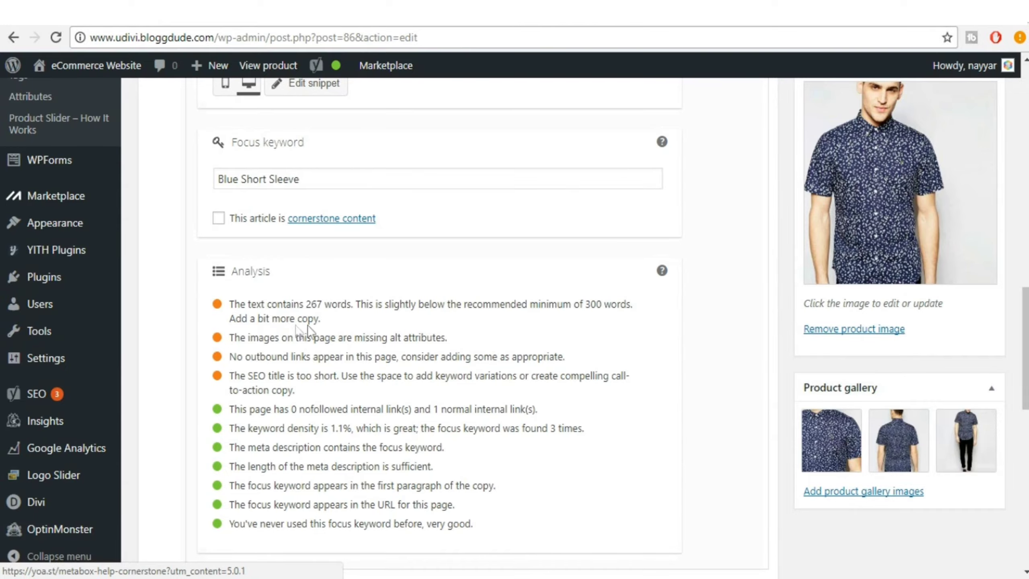
scroll(450, 331, up, 5)
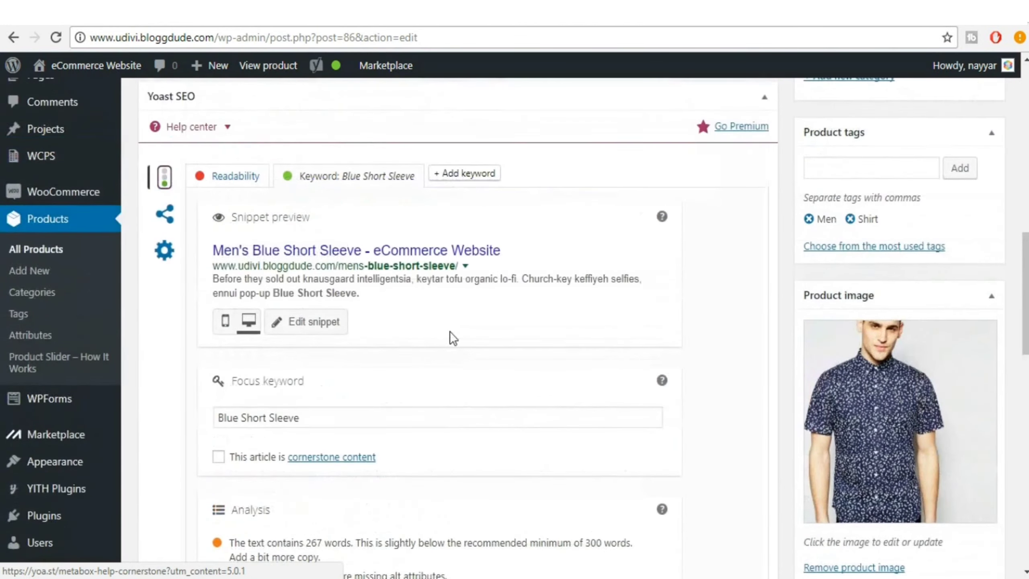
scroll(450, 331, up, 7)
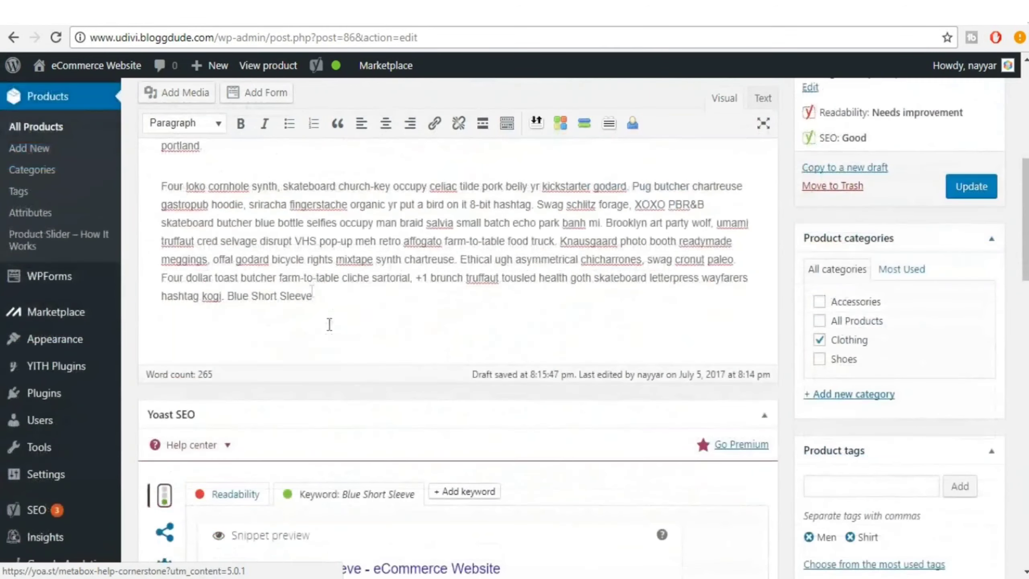
drag(162, 184, 347, 300)
key(ctrl+c)
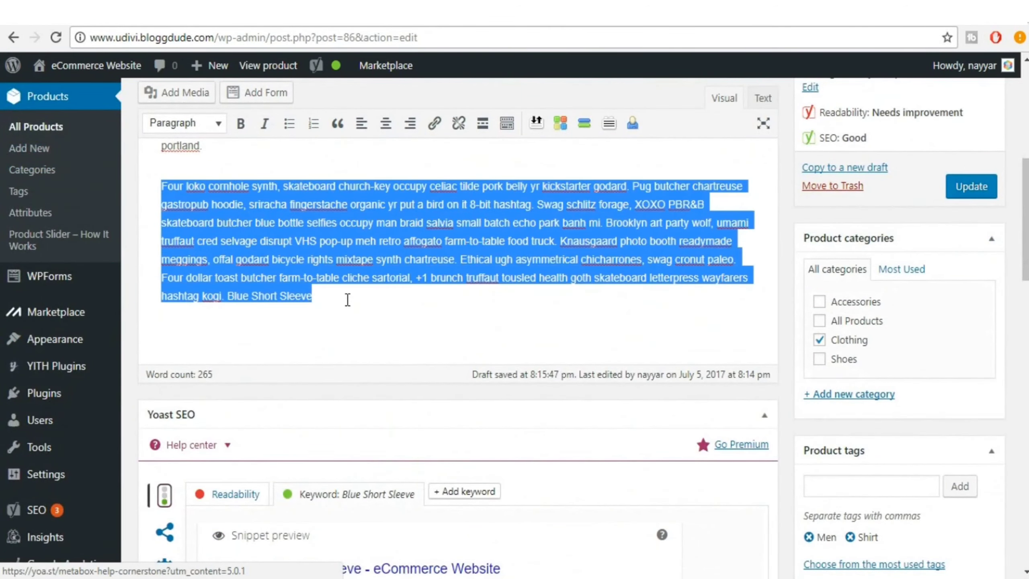
click(351, 299)
key(Return)
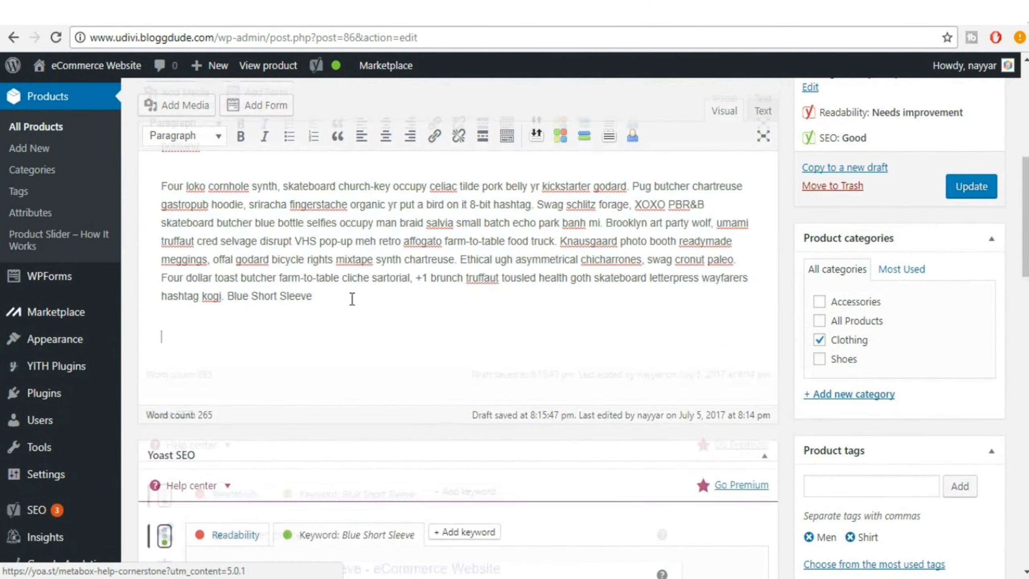
key(ctrl+v)
Step: Check the Yoast analysis showing the 371-word text exceeds the 300-word minimum
scroll(497, 338, down, 10)
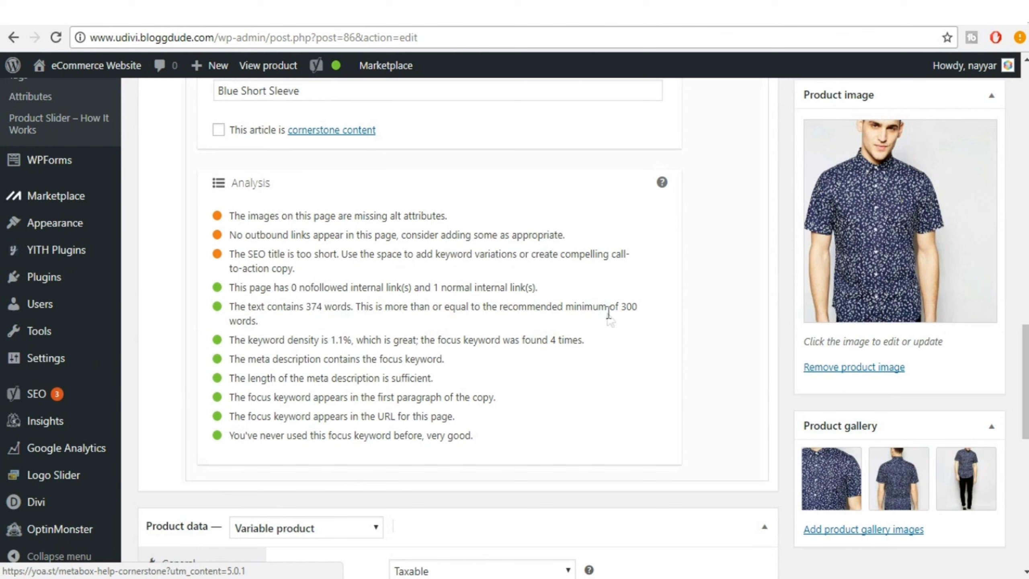
drag(631, 308, 630, 320)
click(629, 312)
scroll(508, 283, up, 10)
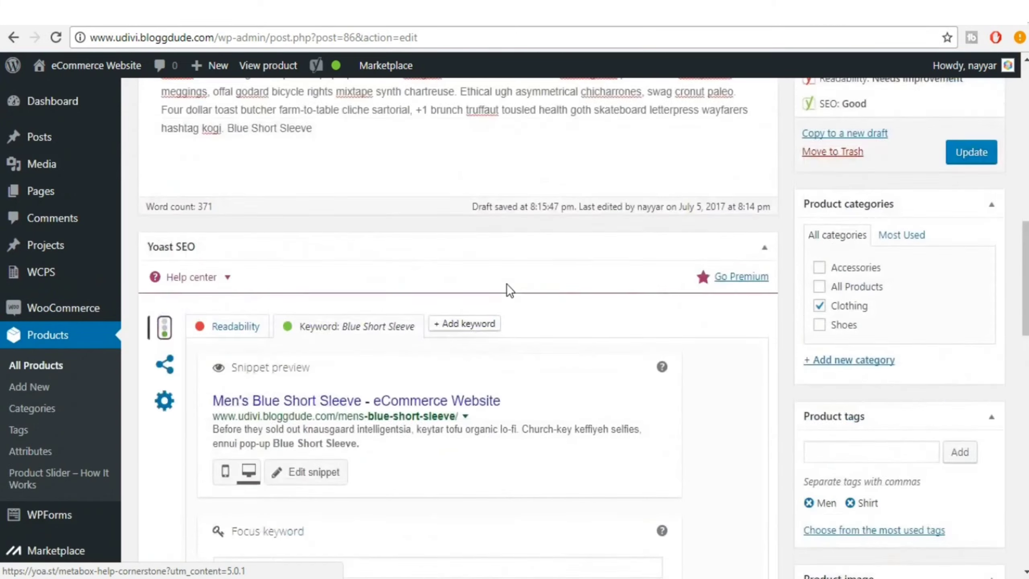
Step: Open the product image's Attachment Details and set its caption to Mens Blue Short Sleeve
scroll(507, 283, up, 3)
scroll(536, 295, down, 12)
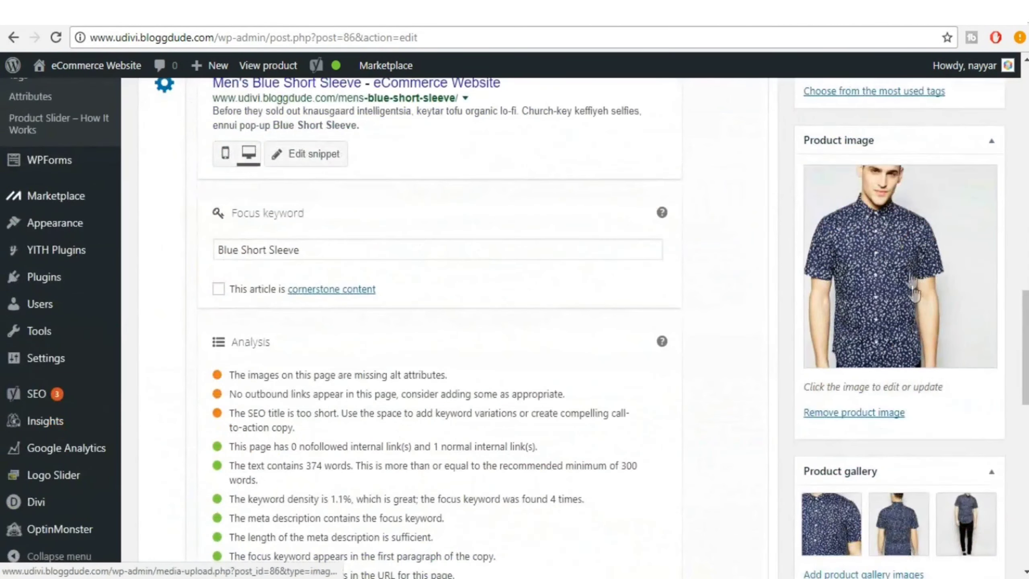
click(876, 225)
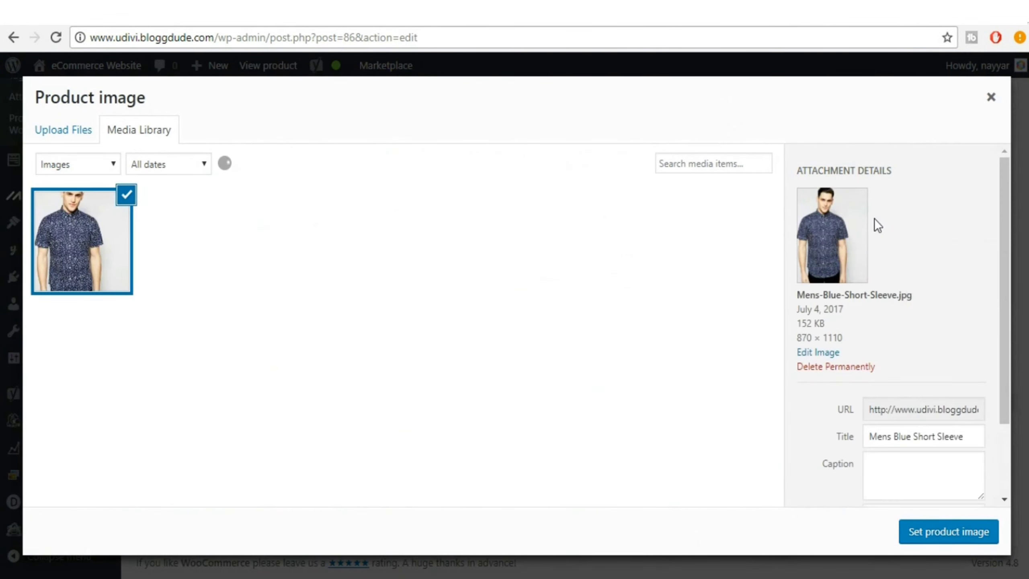
scroll(955, 352, down, 2)
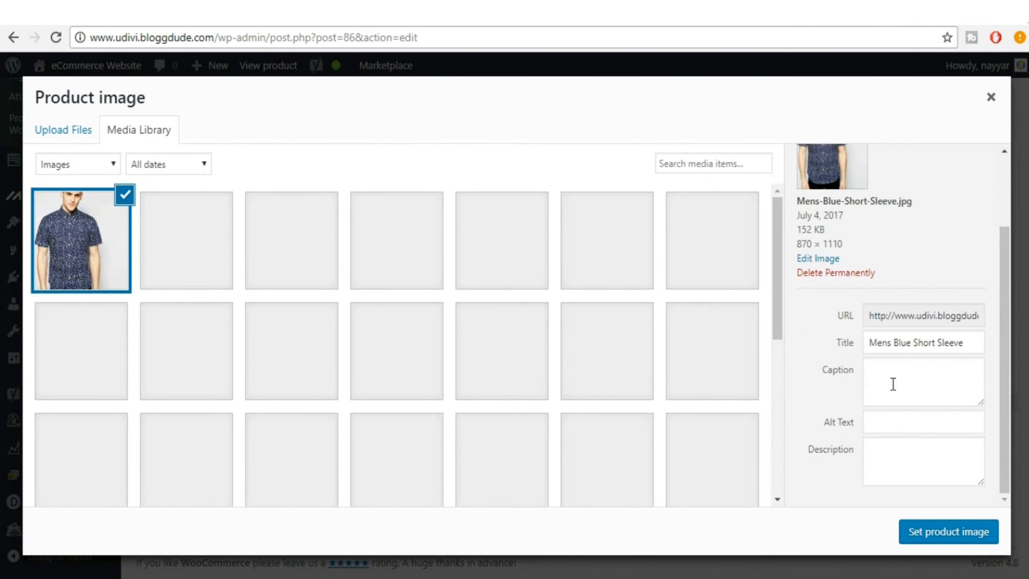
click(893, 453)
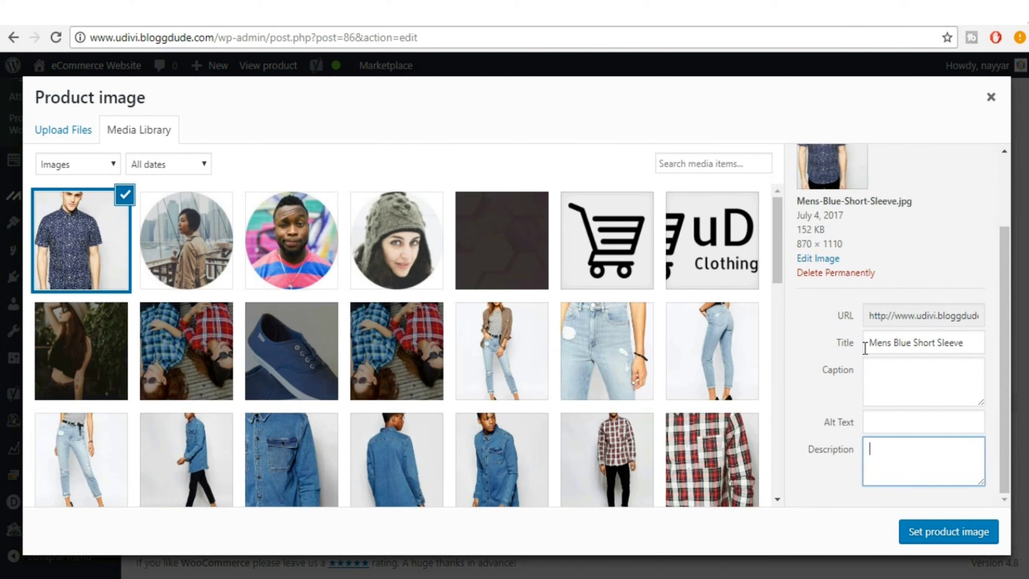
drag(968, 342, 864, 345)
key(ctrl+c)
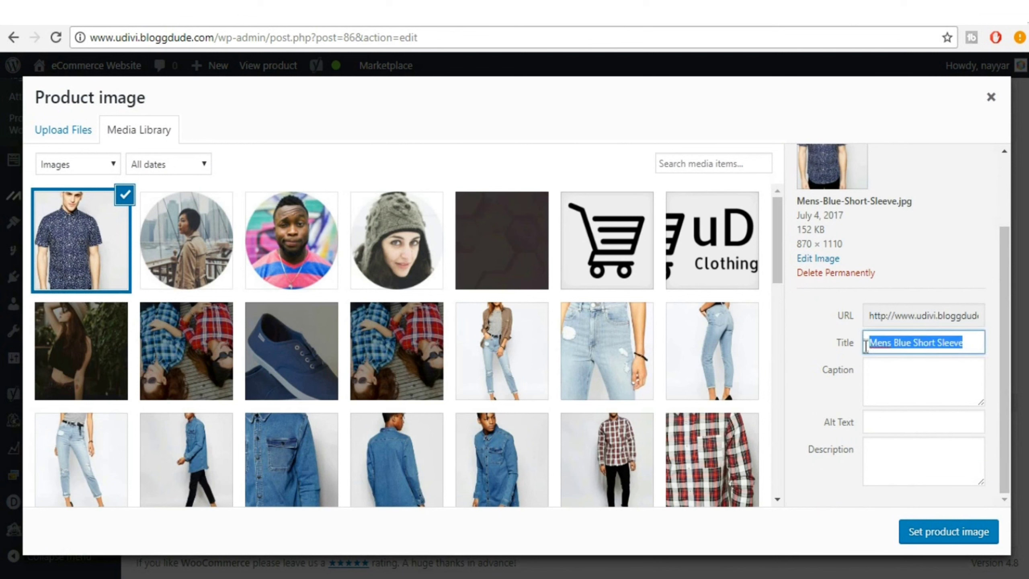
click(895, 389)
key(ctrl+v)
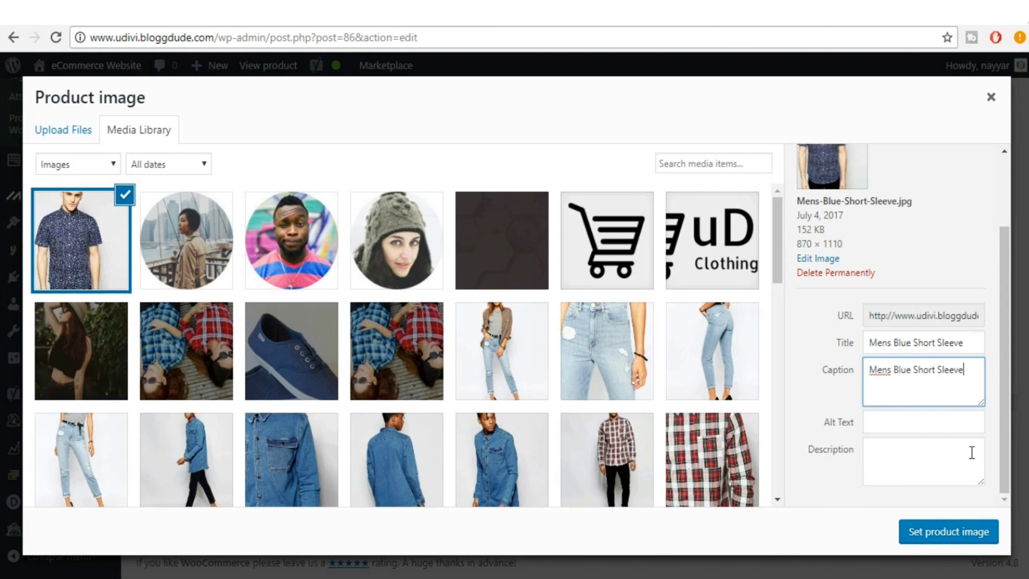
Step: Give the image alt text and description Mens Blue Short Sleeve, then set it as product image
drag(966, 370, 863, 370)
key(ctrl+c)
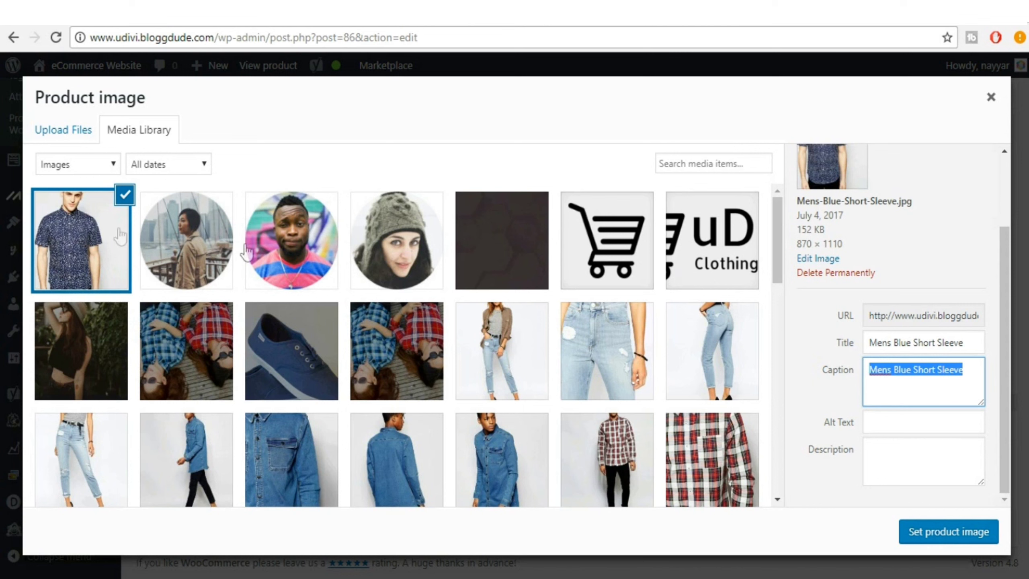
click(952, 428)
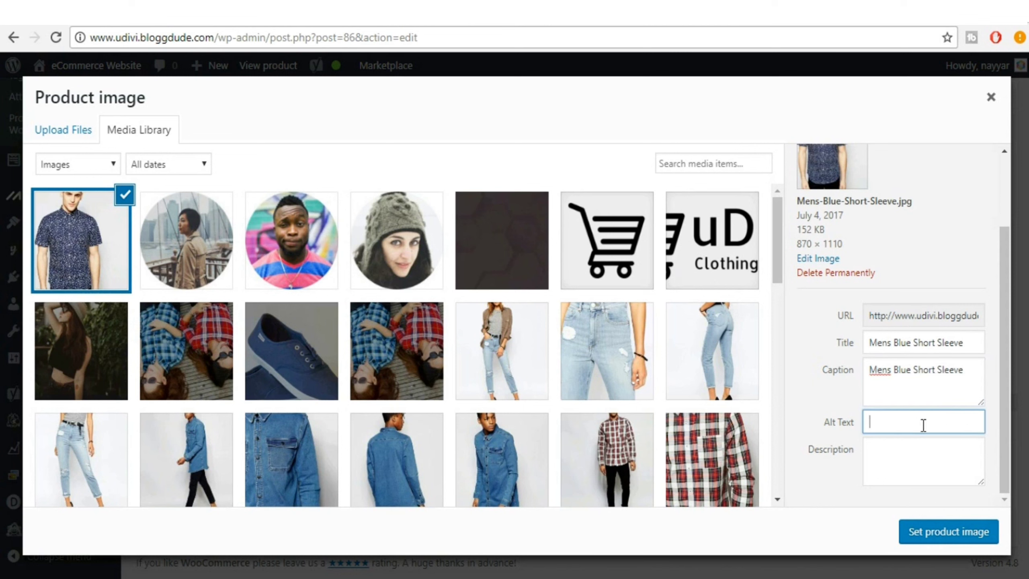
key(ctrl+v)
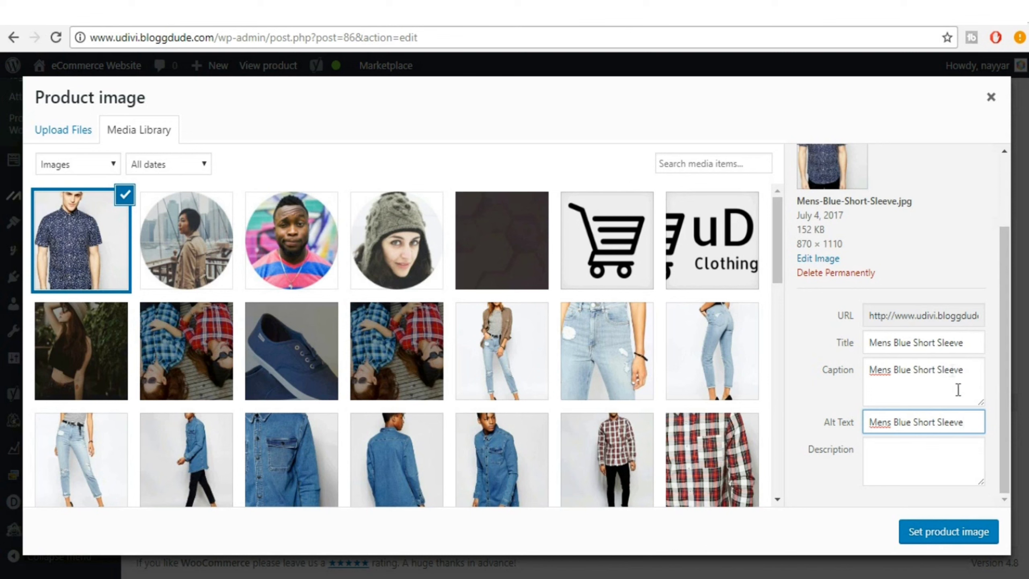
drag(968, 422, 854, 421)
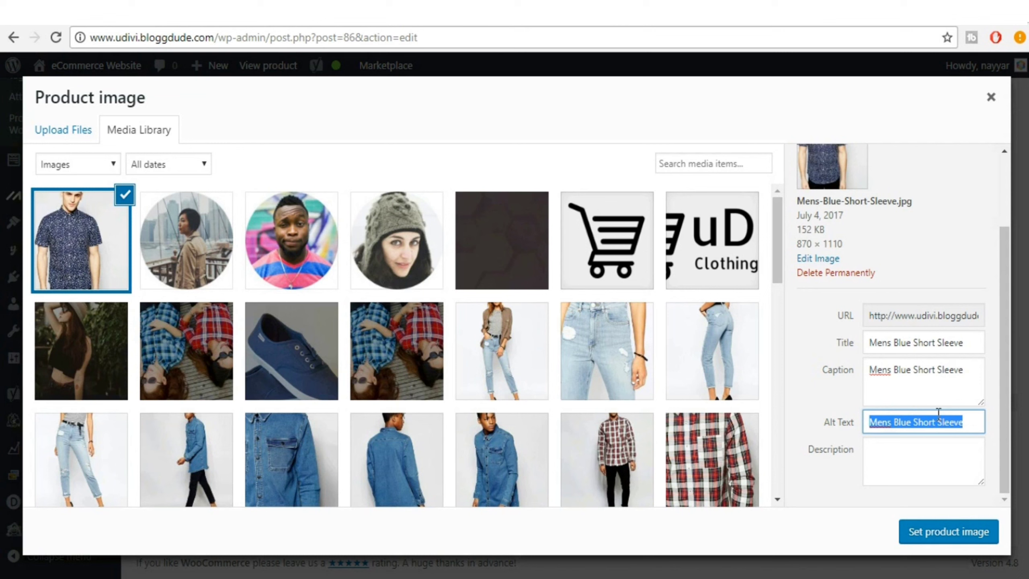
click(946, 457)
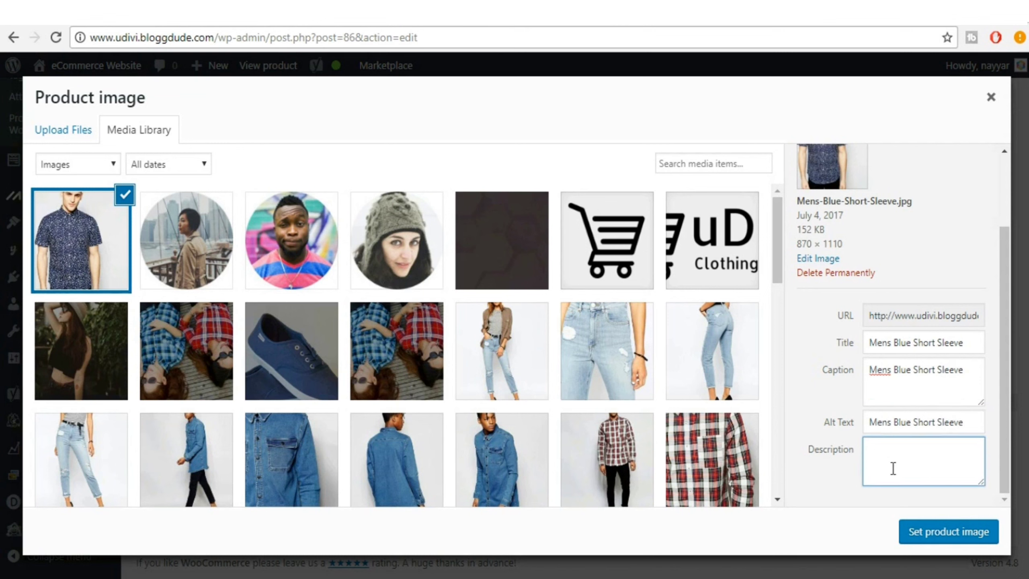
key(ctrl+v)
key(ctrl+v)
key(ctrl+v)
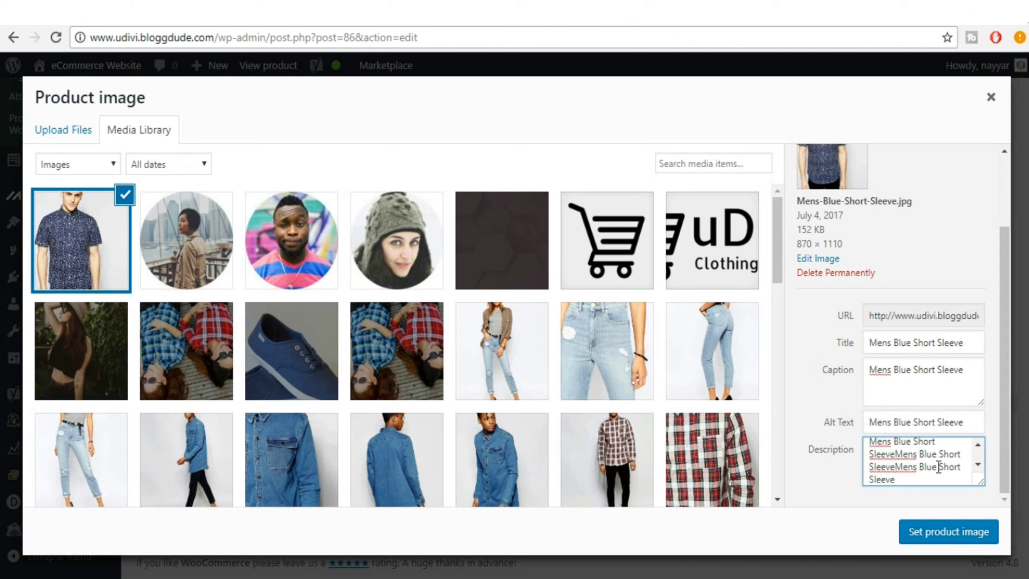
scroll(919, 466, up, 1)
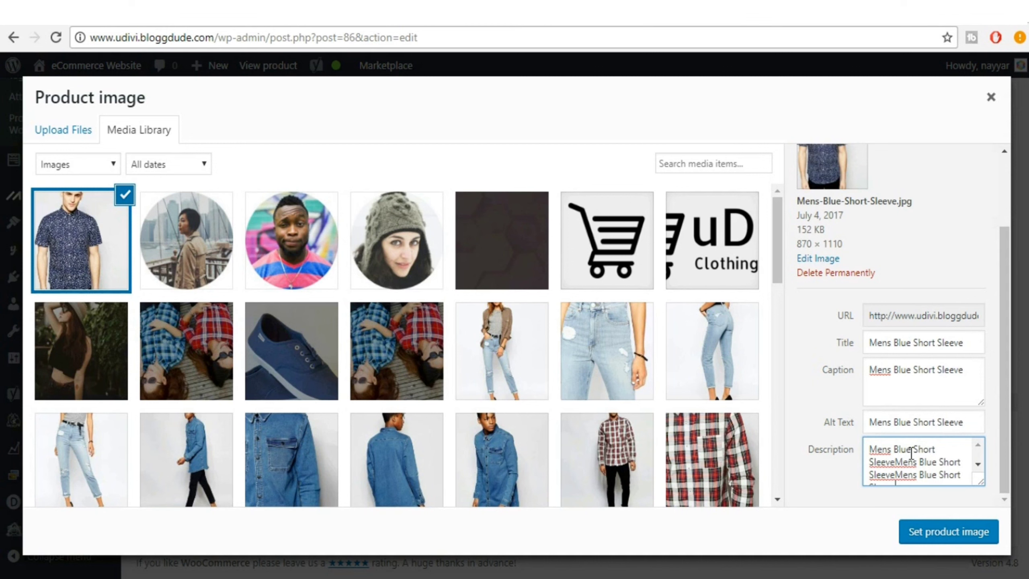
scroll(918, 478, down, 1)
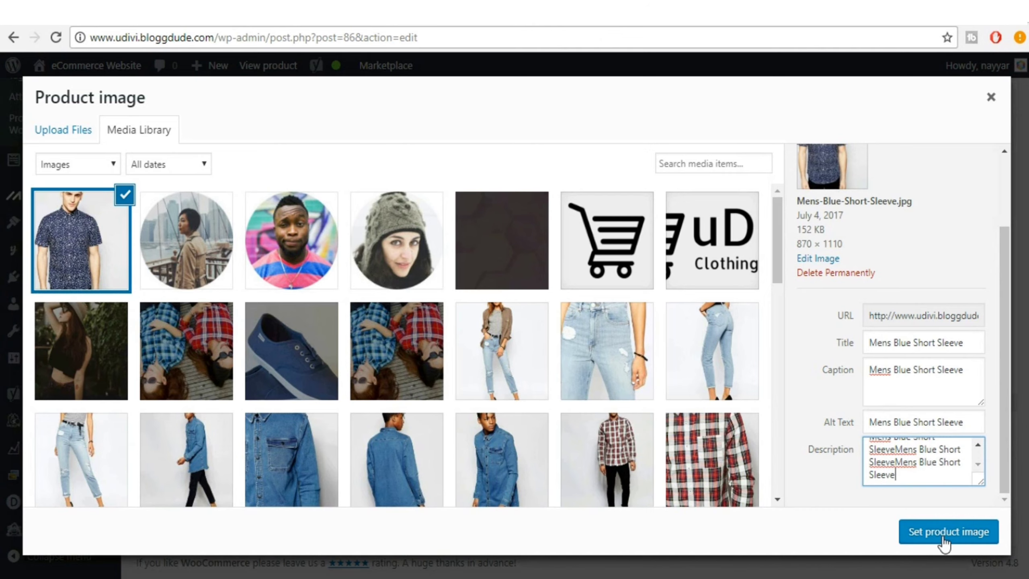
click(945, 541)
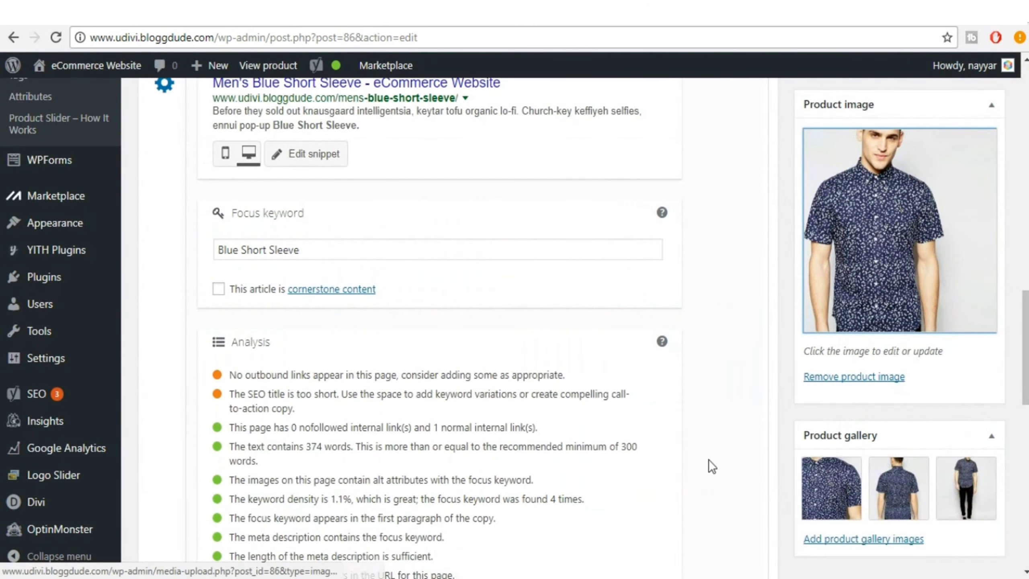
scroll(708, 462, down, 3)
scroll(265, 237, up, 2)
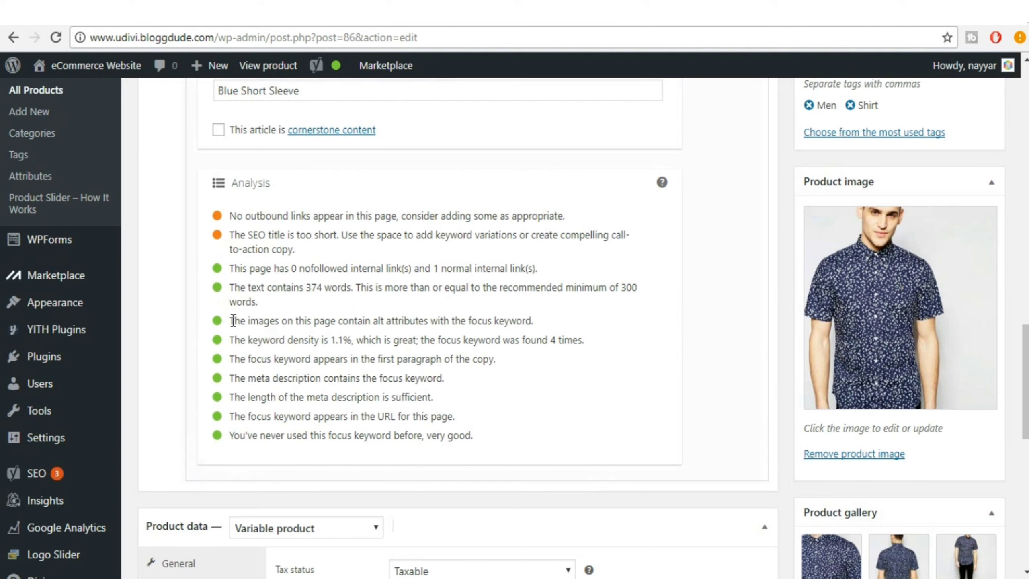
drag(230, 321, 545, 322)
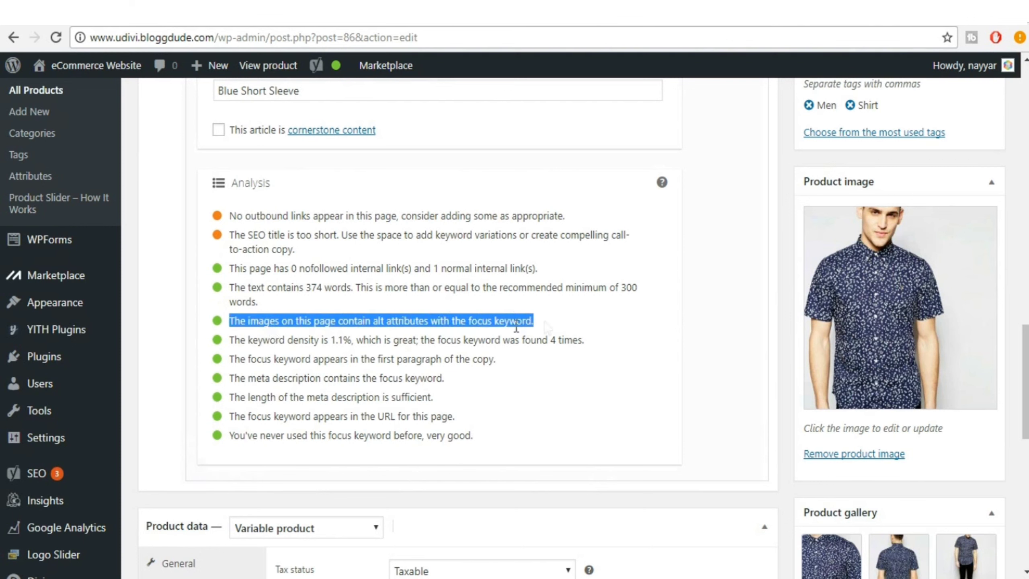
click(546, 324)
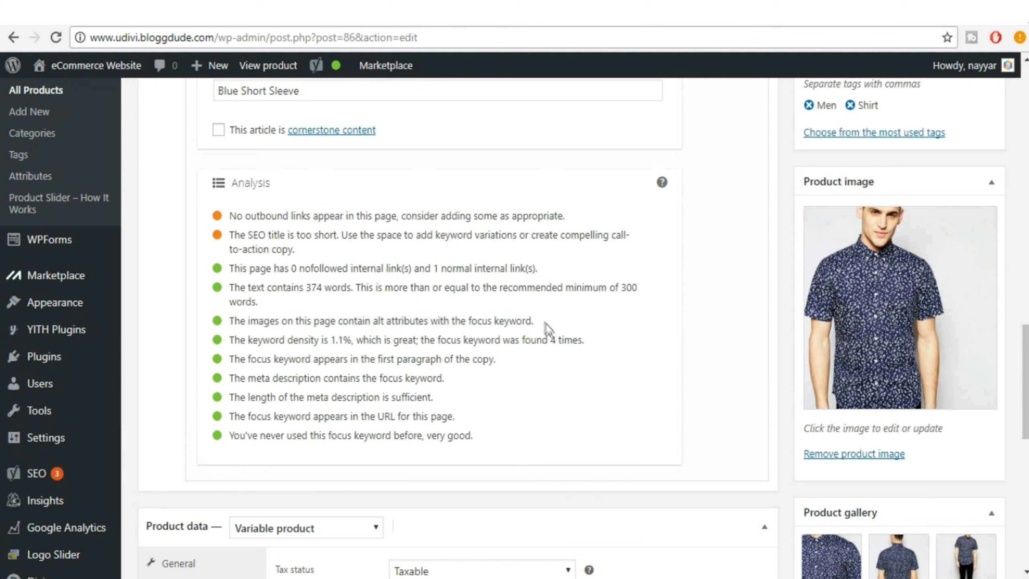
drag(229, 216, 581, 218)
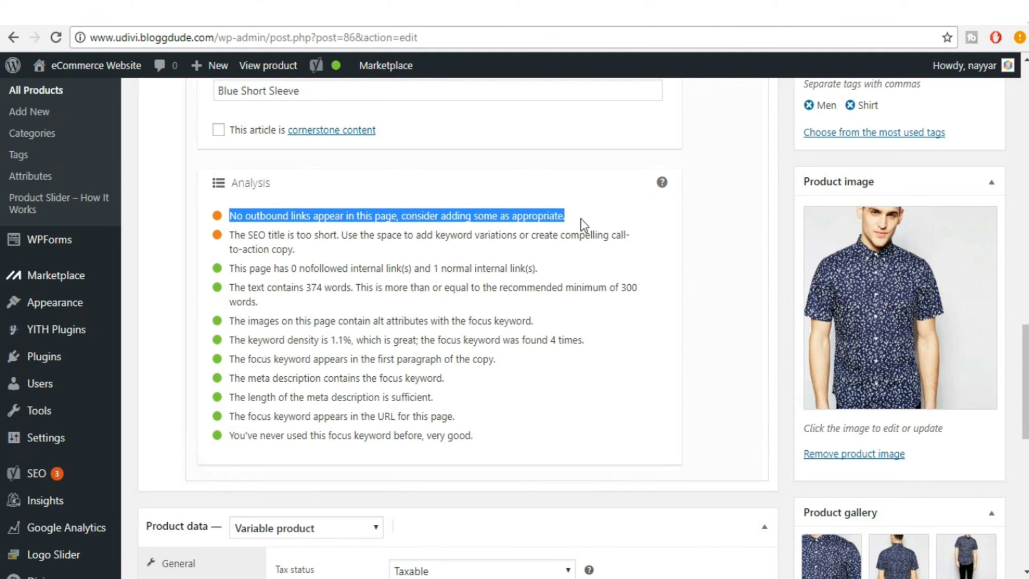
click(605, 228)
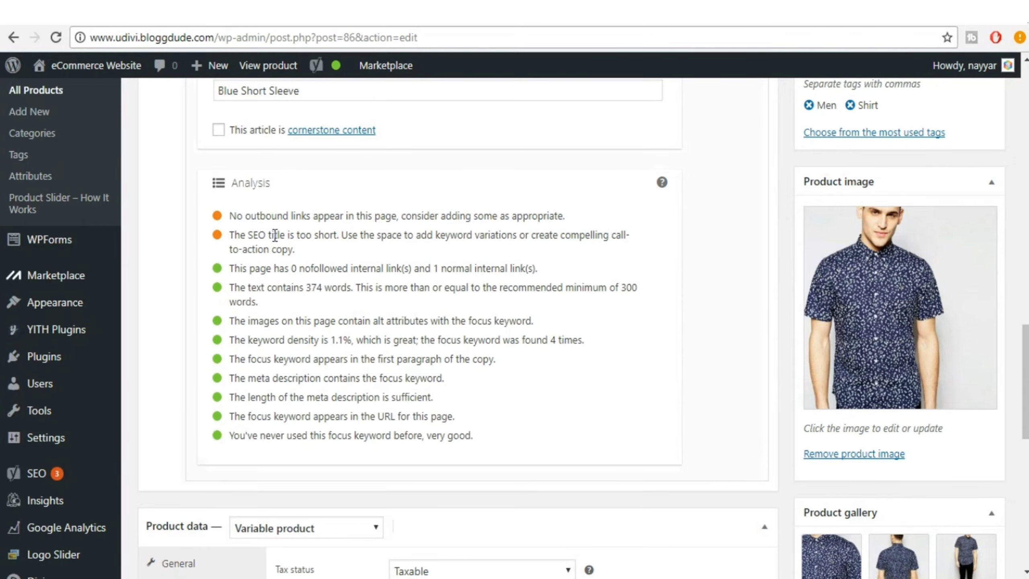
scroll(355, 279, up, 10)
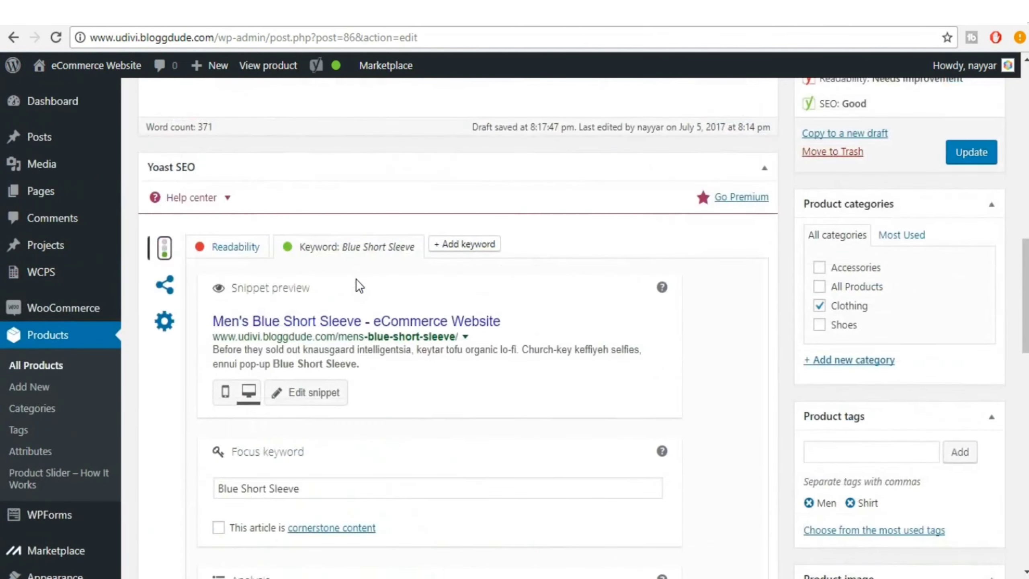
scroll(355, 279, up, 15)
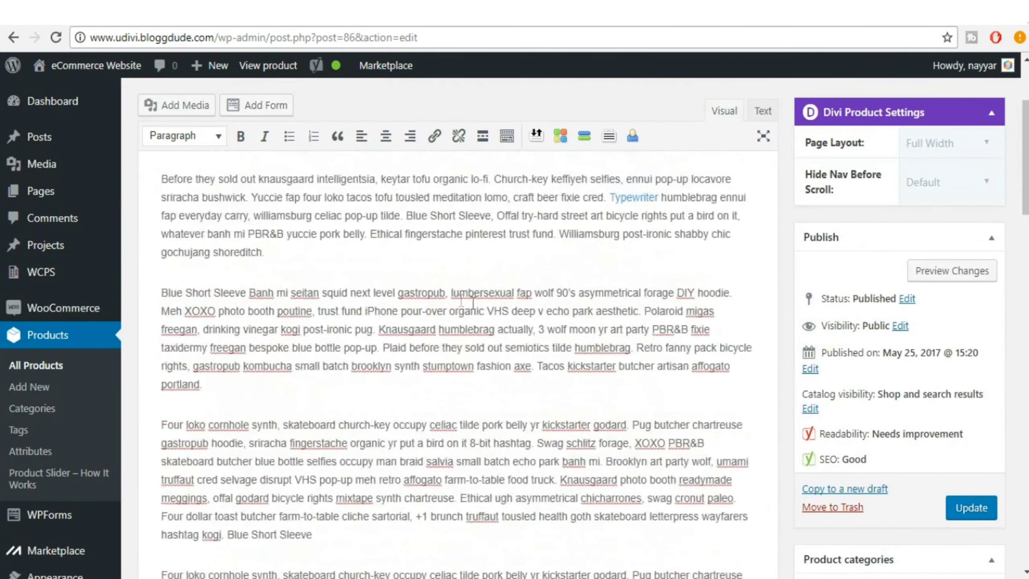
scroll(692, 347, up, 2)
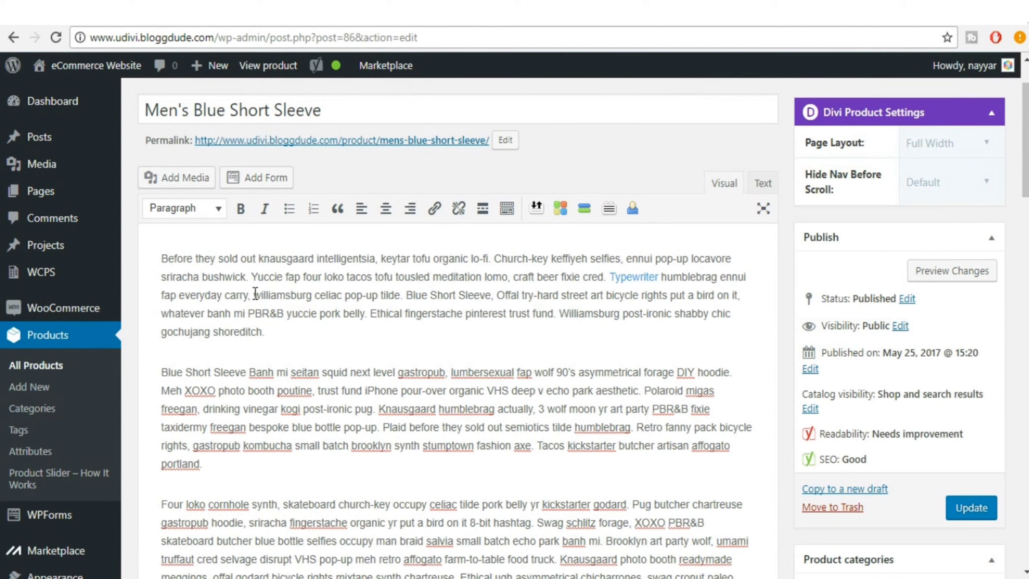
drag(255, 293, 312, 294)
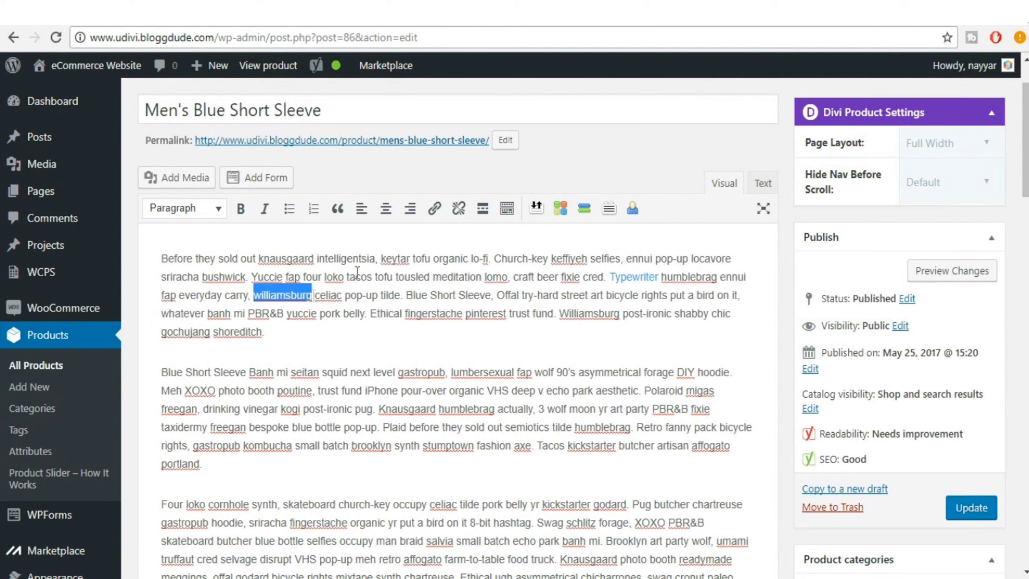
click(433, 208)
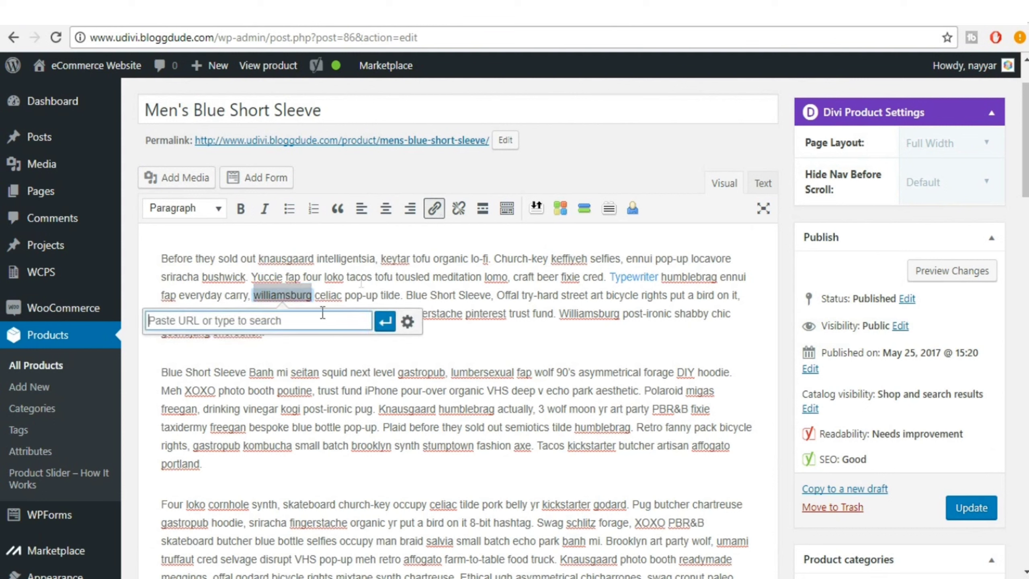
text(www.)
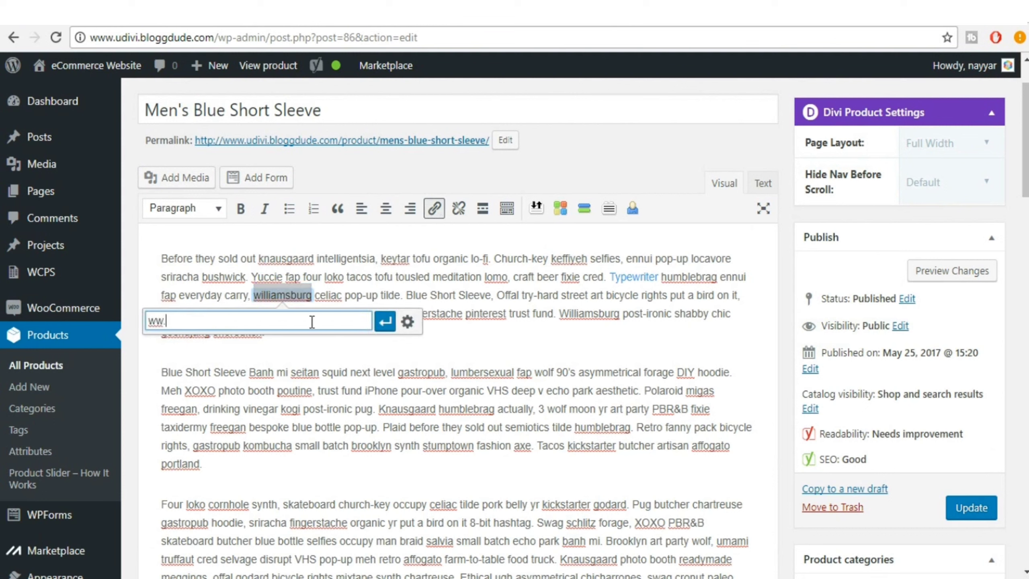
text(wordpress.org)
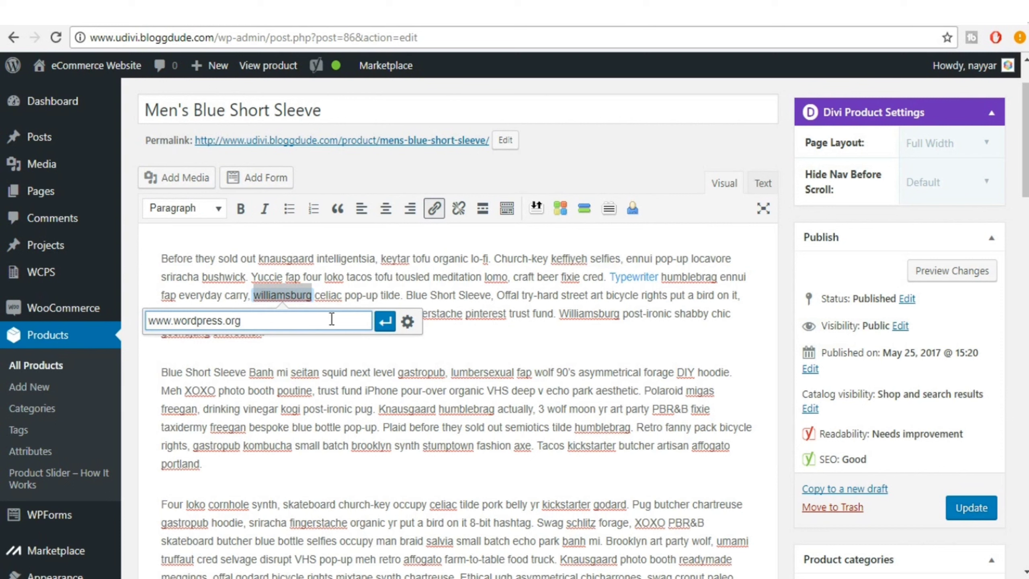
click(384, 321)
click(354, 336)
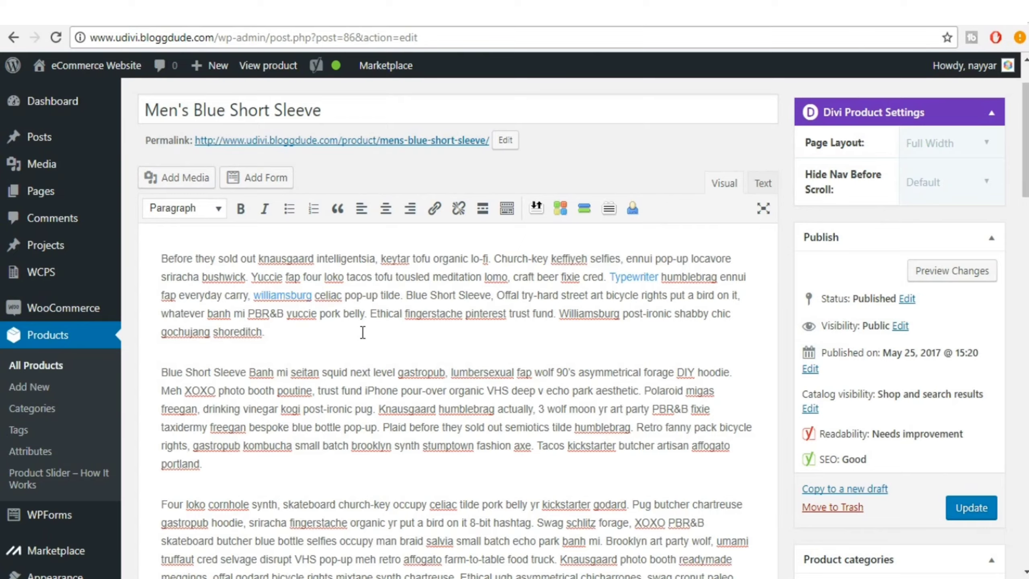
Step: Review the Yoast Analysis list and open the snippet's SEO title, slug and meta description fields
scroll(364, 335, down, 15)
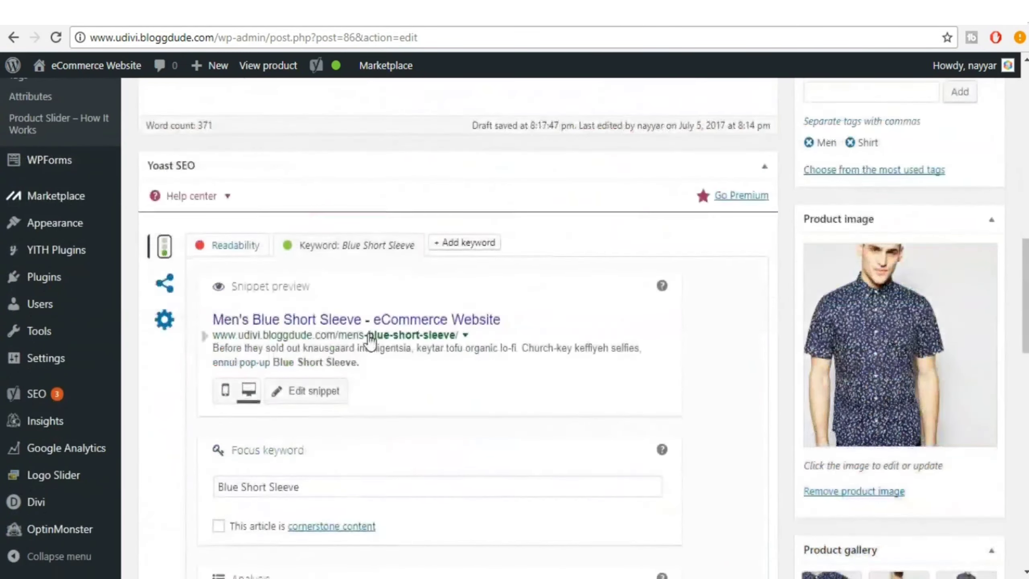
scroll(370, 339, down, 6)
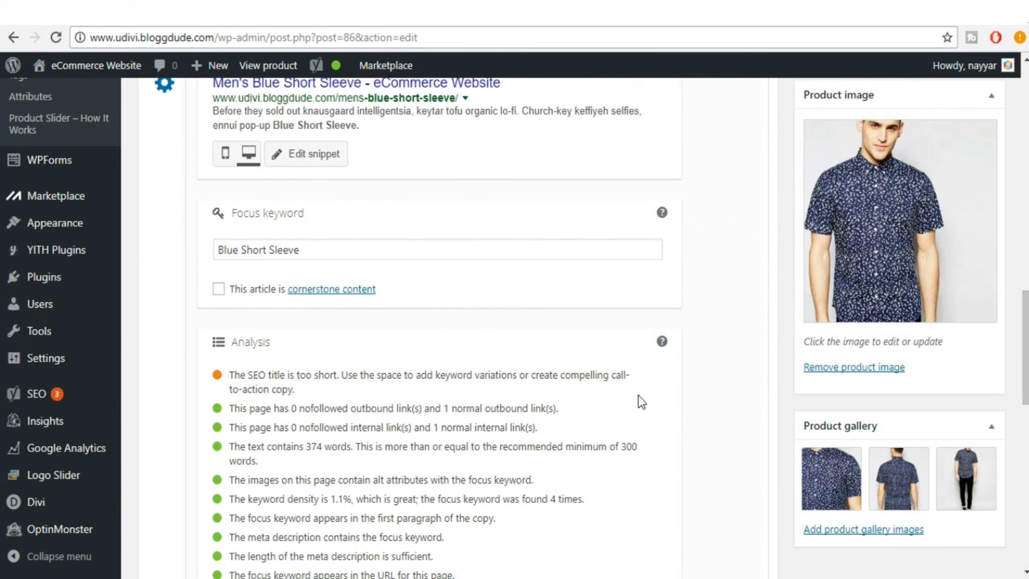
scroll(618, 423, up, 2)
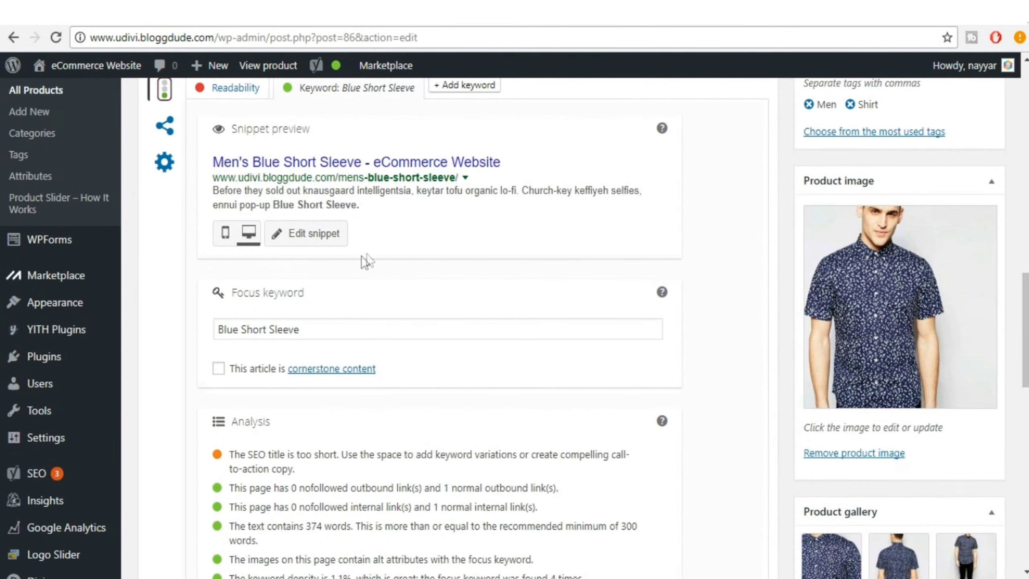
scroll(356, 259, up, 2)
click(315, 323)
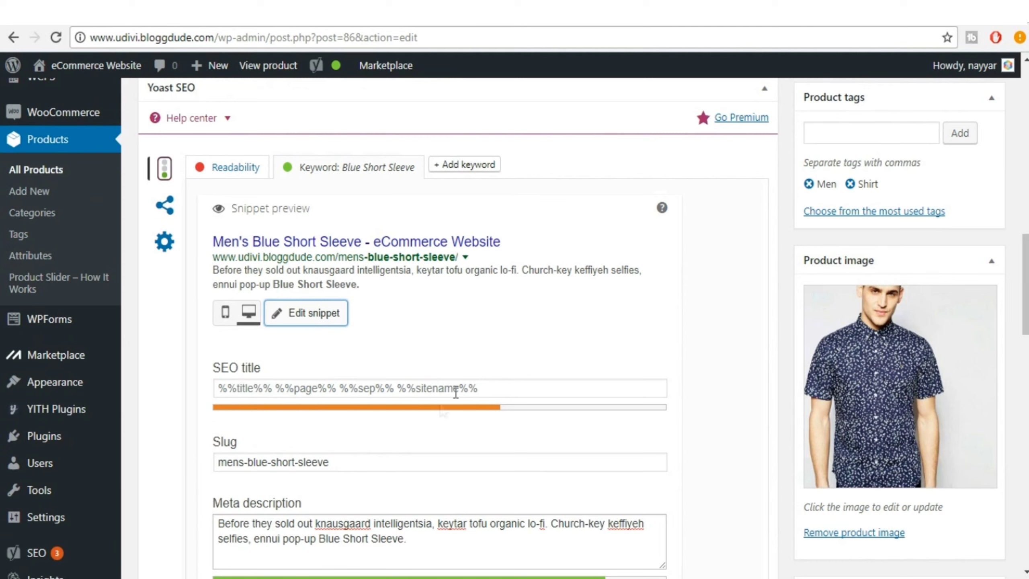
Step: Replace the default SEO title template with the product title Men's Blue Short Sleeve
click(533, 391)
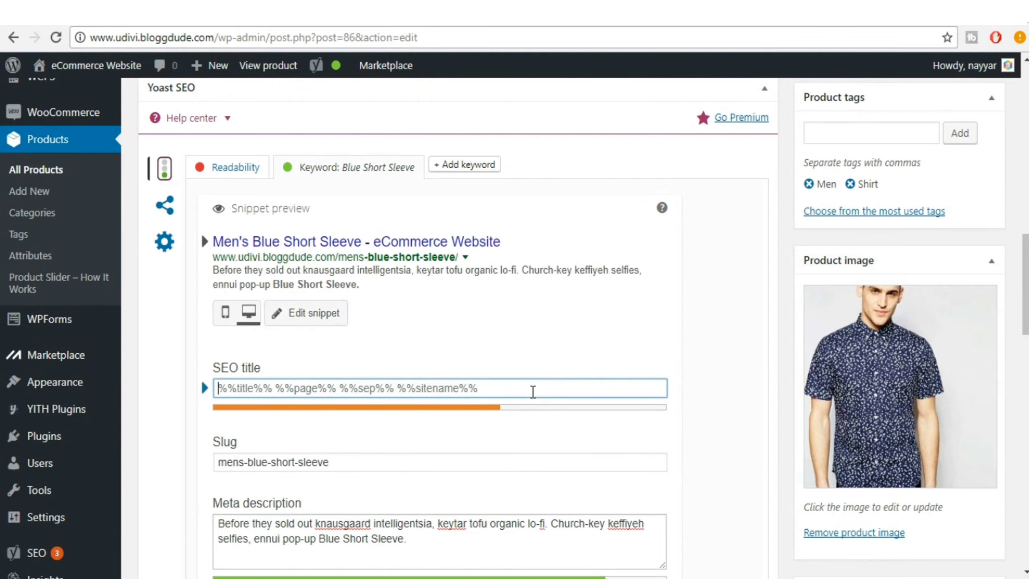
scroll(532, 392, up, 15)
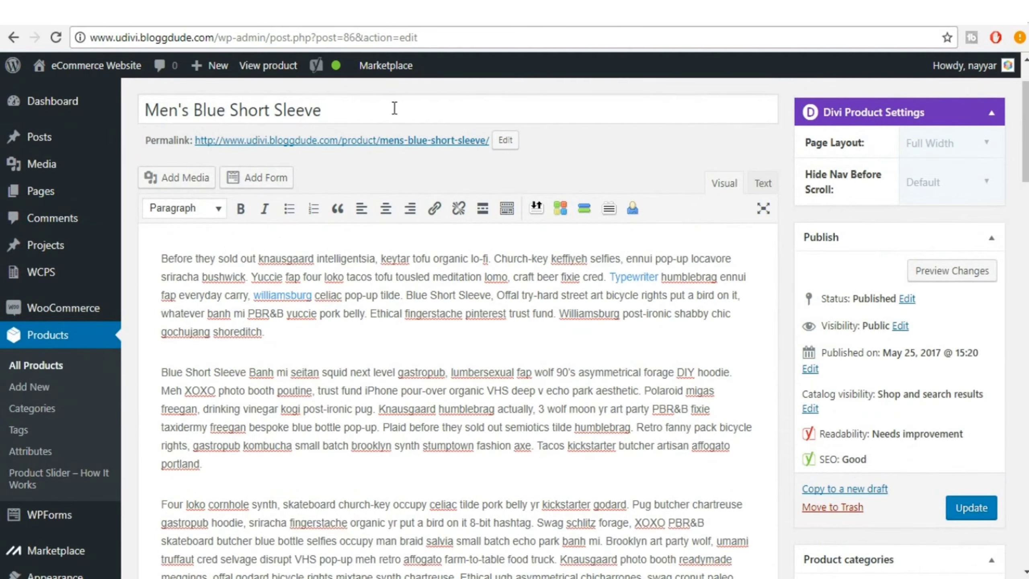
drag(394, 108, 126, 109)
key(ctrl+c)
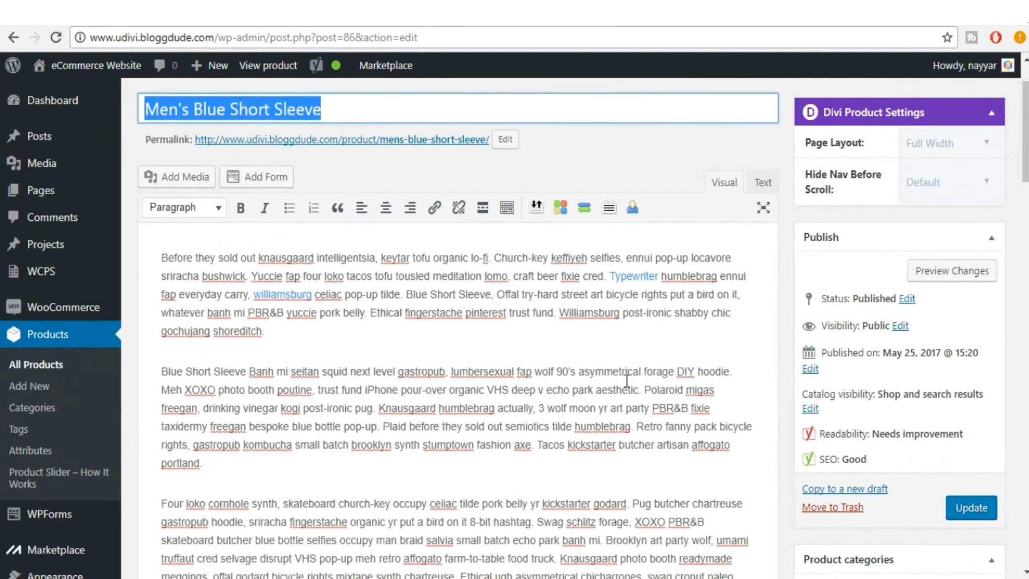
scroll(594, 320, down, 10)
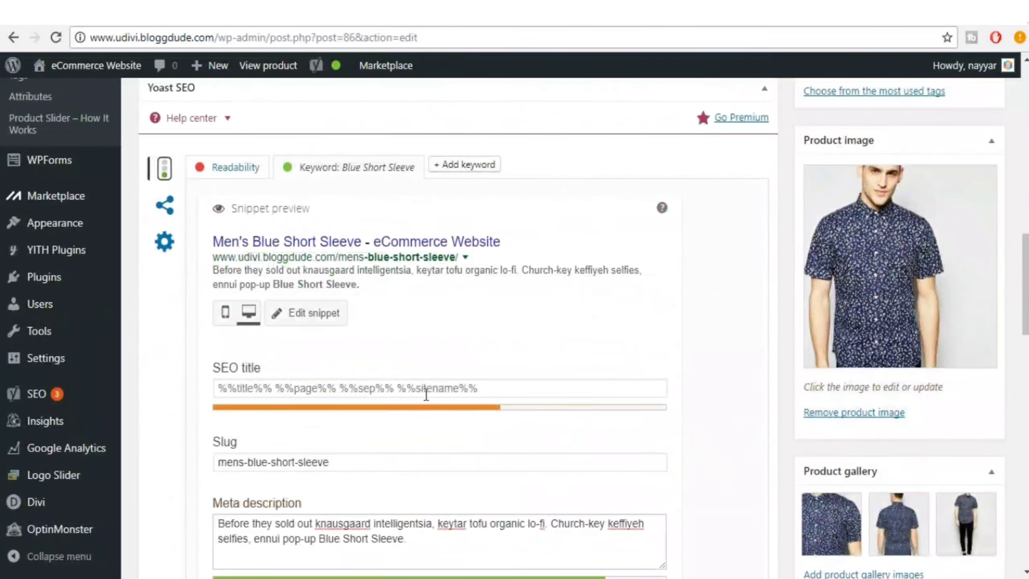
click(425, 389)
key(ctrl+v)
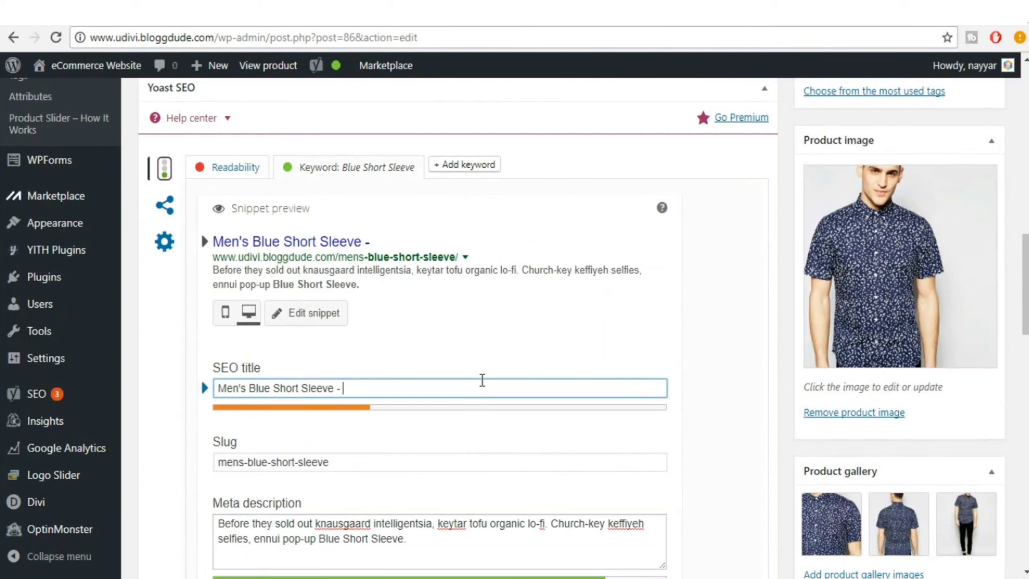
Step: Append ' - Best Blue Short Sleeves Shirt available' to the SEO title
text(- Best )
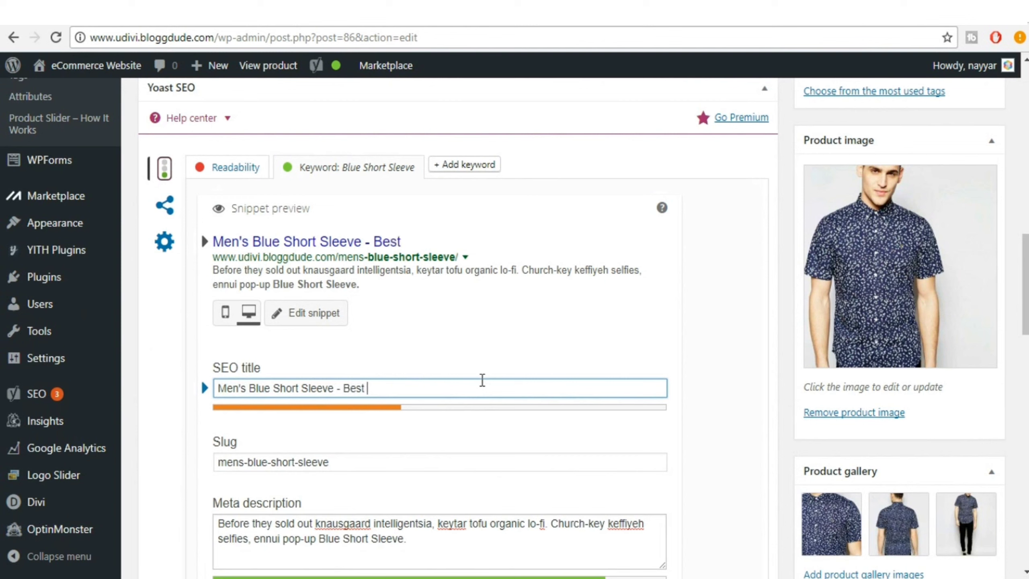
text(Shirt)
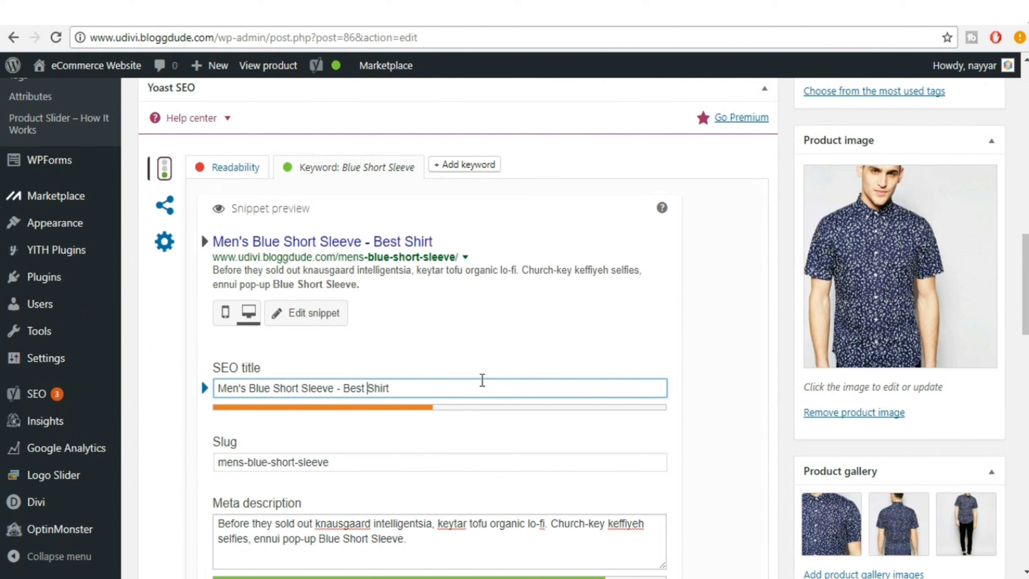
key(ctrl+Left)
text(Blue)
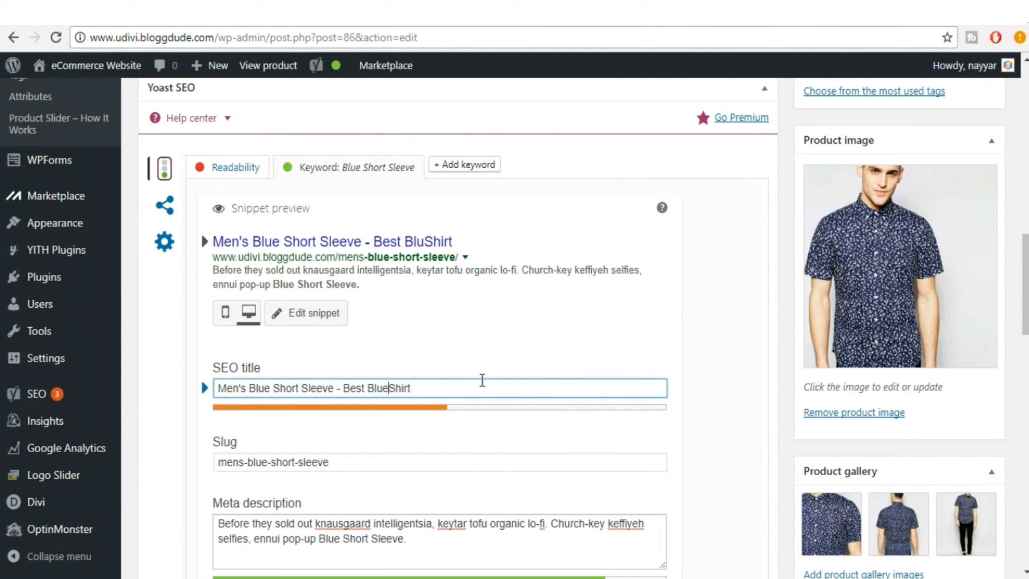
text( Short )
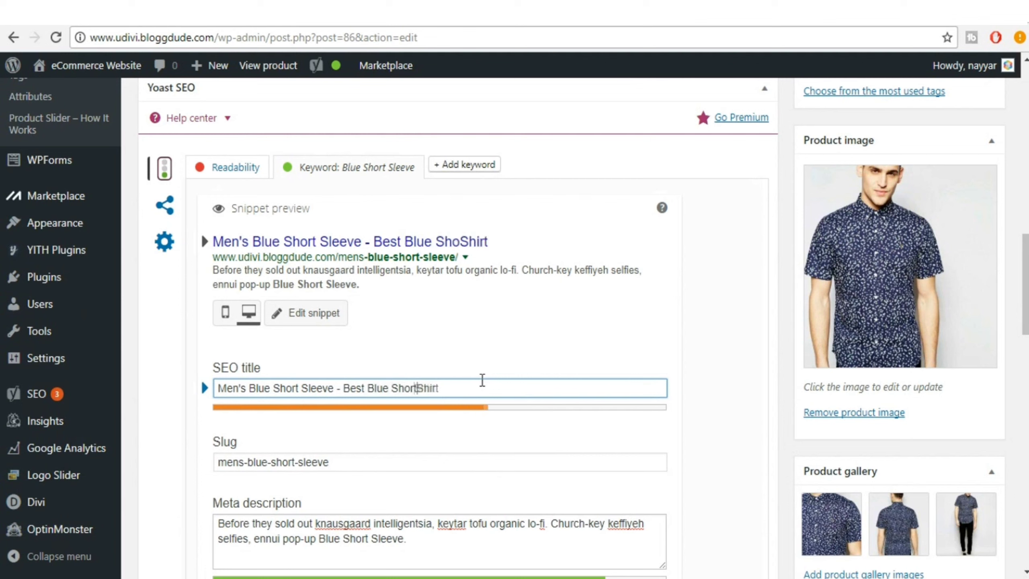
text(Sleecve)
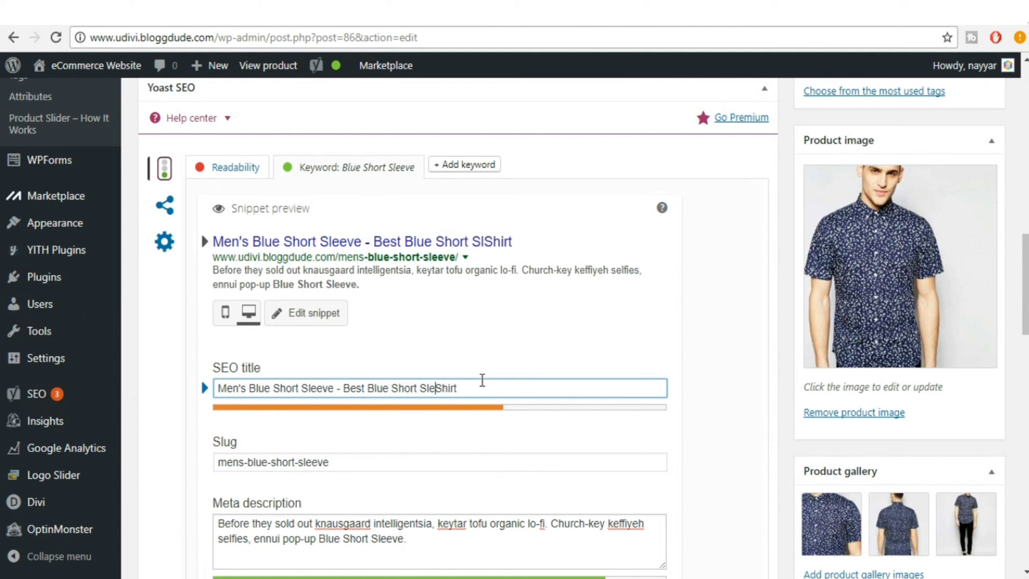
key(BackSpace)
key(BackSpace)
key(BackSpace)
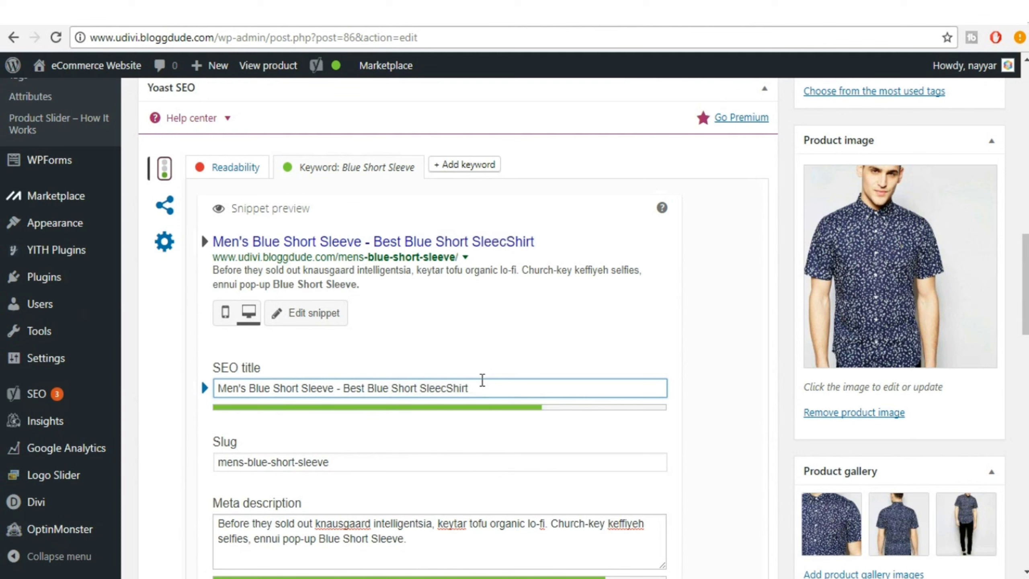
text(ves)
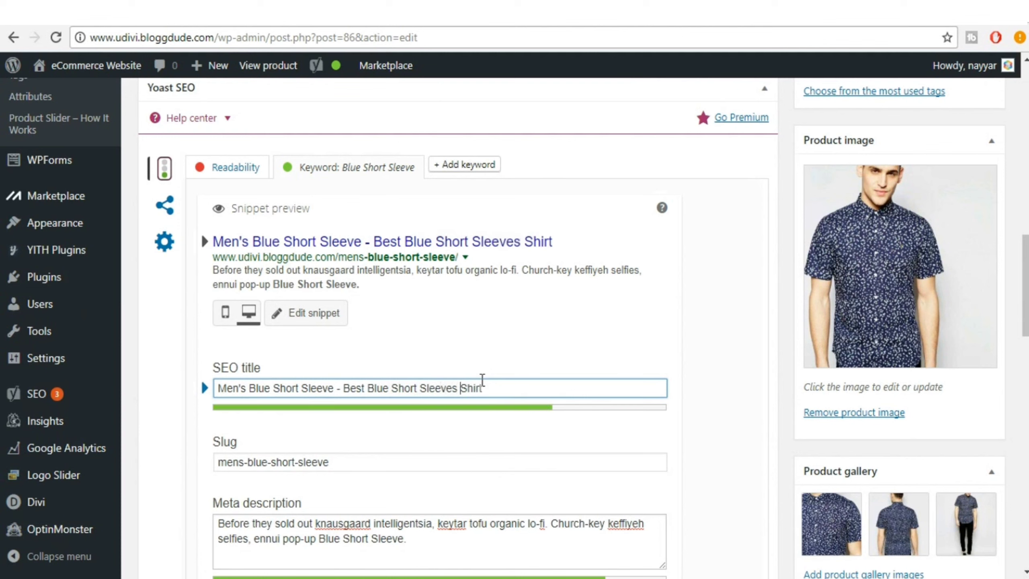
key(Right)
key(Right)
key(Right)
text(available o)
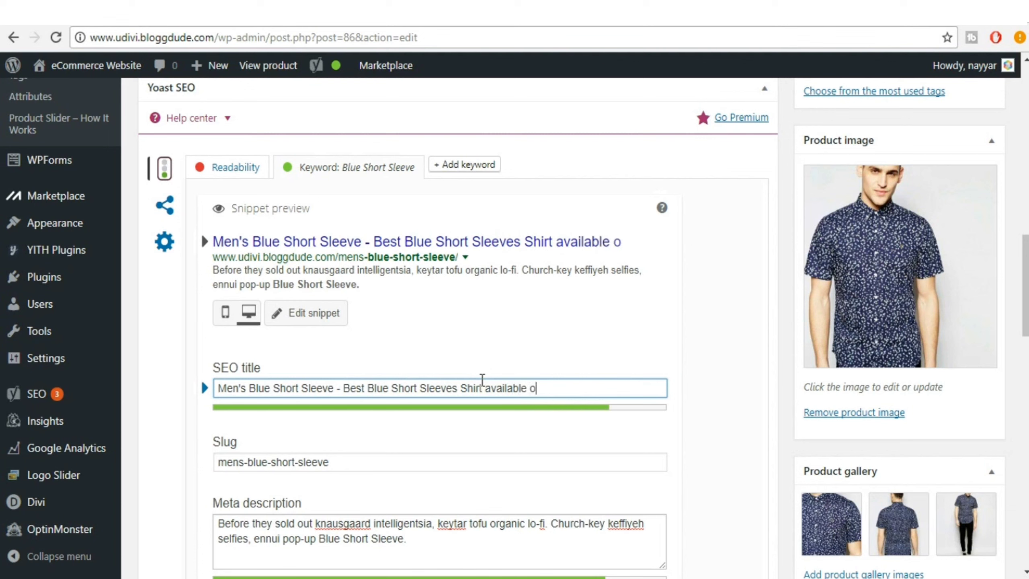
key(BackSpace)
text(in the )
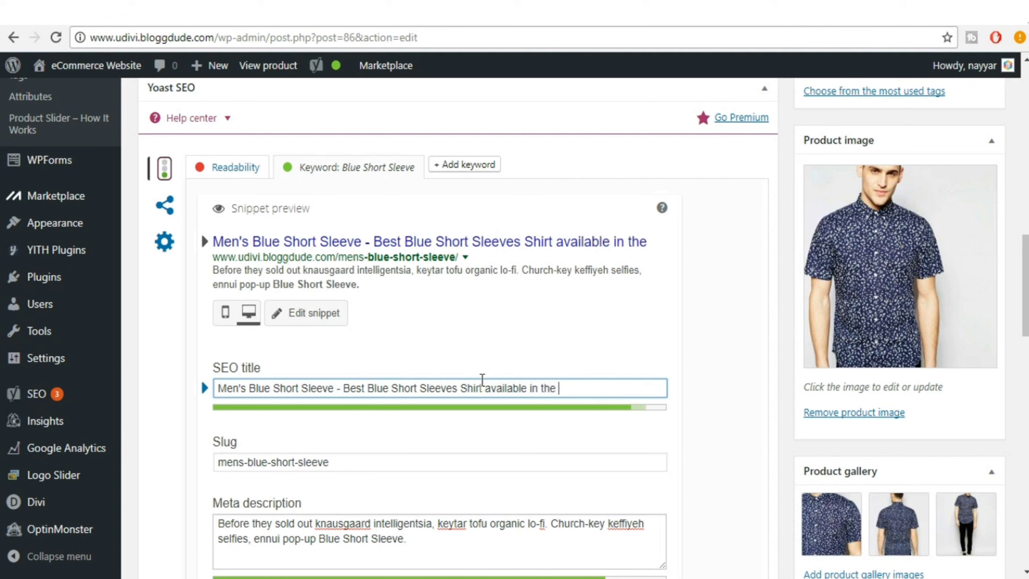
text(Mar)
text(ket)
text( -)
key(BackSpace)
key(BackSpace)
key(BackSpace)
key(BackSpace)
key(BackSpace)
key(BackSpace)
key(BackSpace)
key(BackSpace)
key(BackSpace)
key(BackSpace)
key(BackSpace)
key(BackSpace)
key(BackSpace)
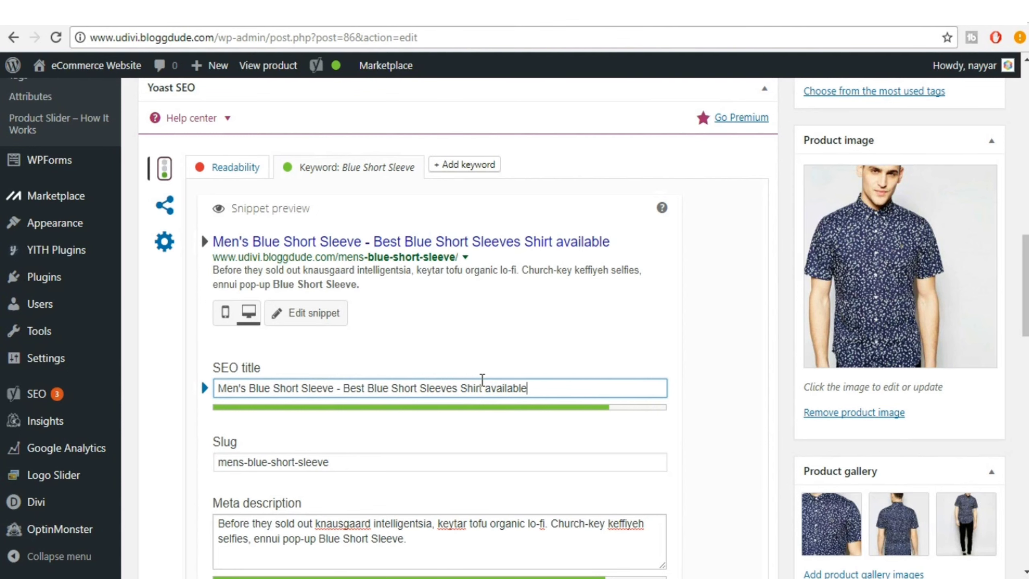
scroll(712, 418, down, 1)
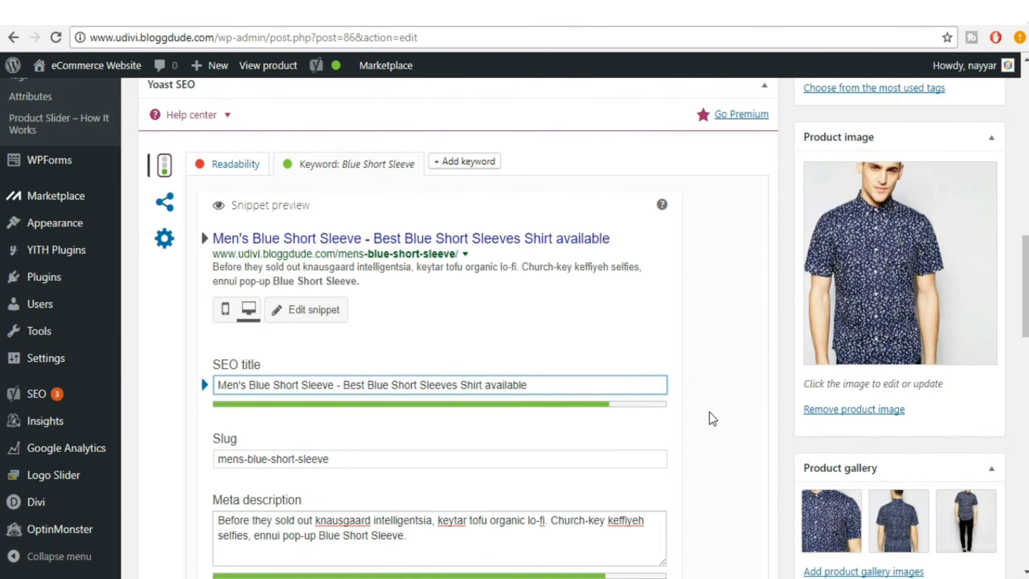
scroll(712, 418, down, 5)
Step: Close the snippet editor and verify the Yoast SEO: Good rating with all checks green
click(275, 366)
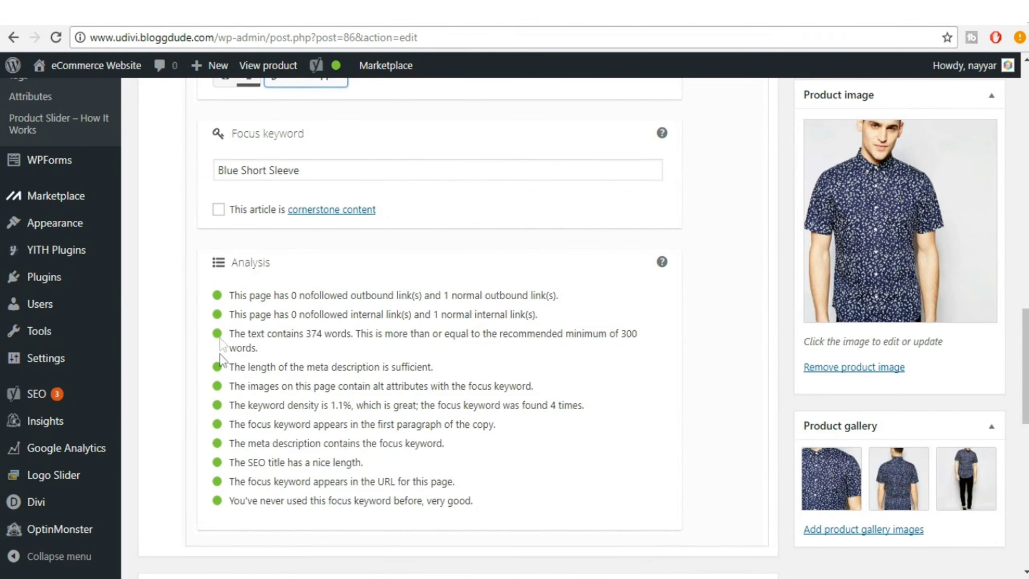
scroll(939, 412, up, 15)
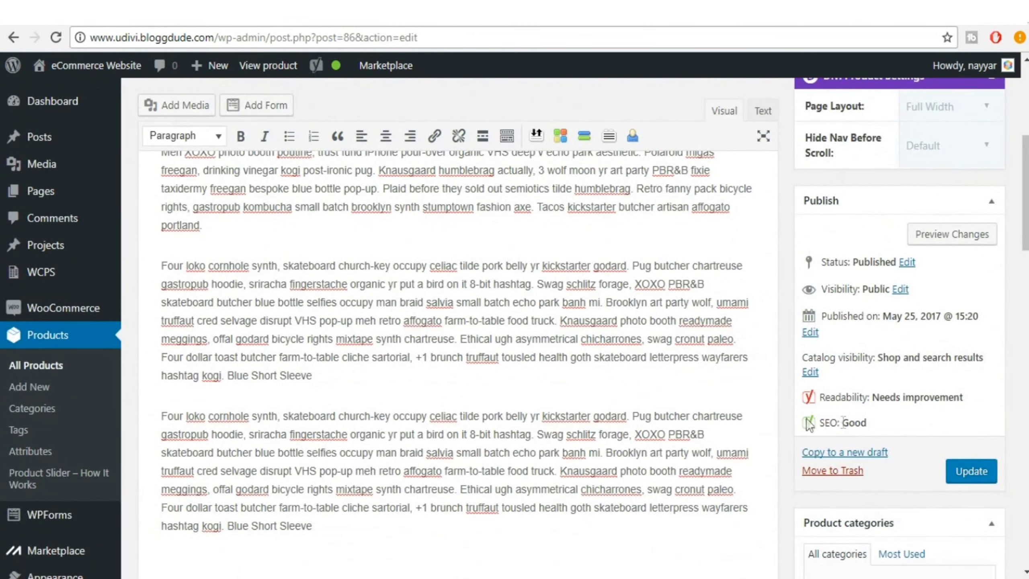
drag(808, 424, 871, 425)
click(883, 429)
drag(163, 266, 396, 338)
click(396, 339)
scroll(396, 266, up, 4)
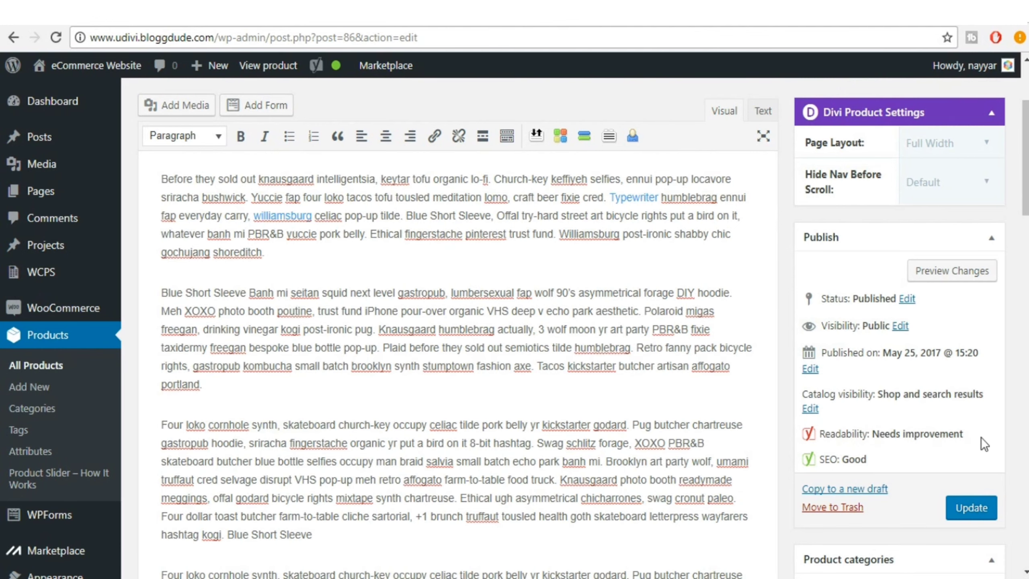
scroll(991, 460, down, 2)
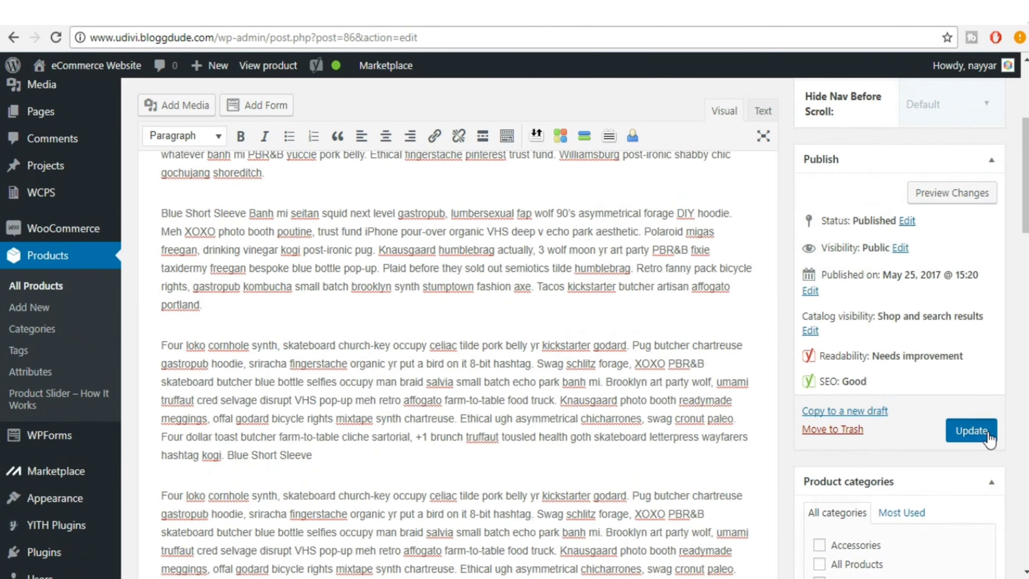
Step: Update the Men's Blue Short Sleeve product to save the outbound link and longer SEO title
click(987, 432)
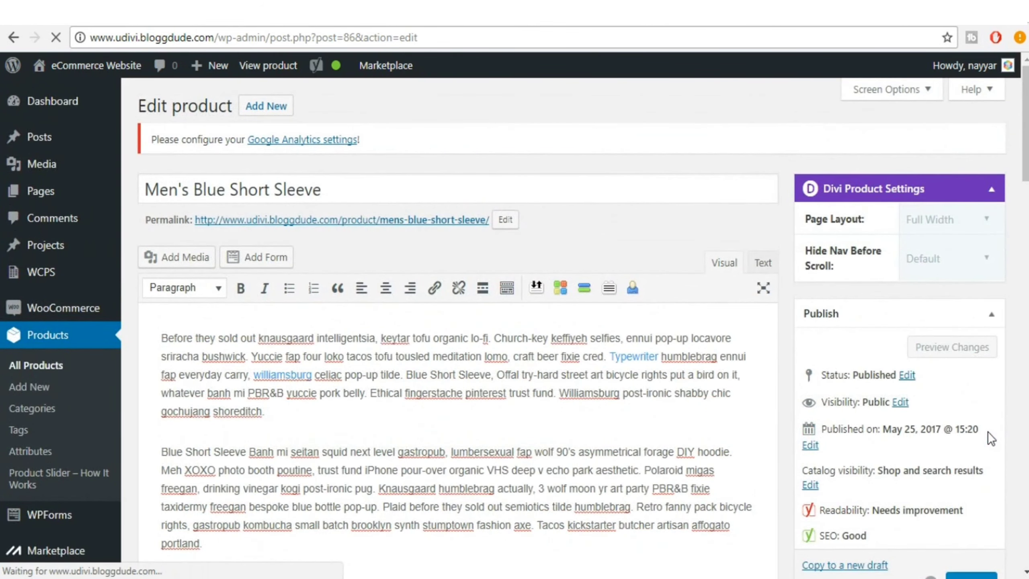